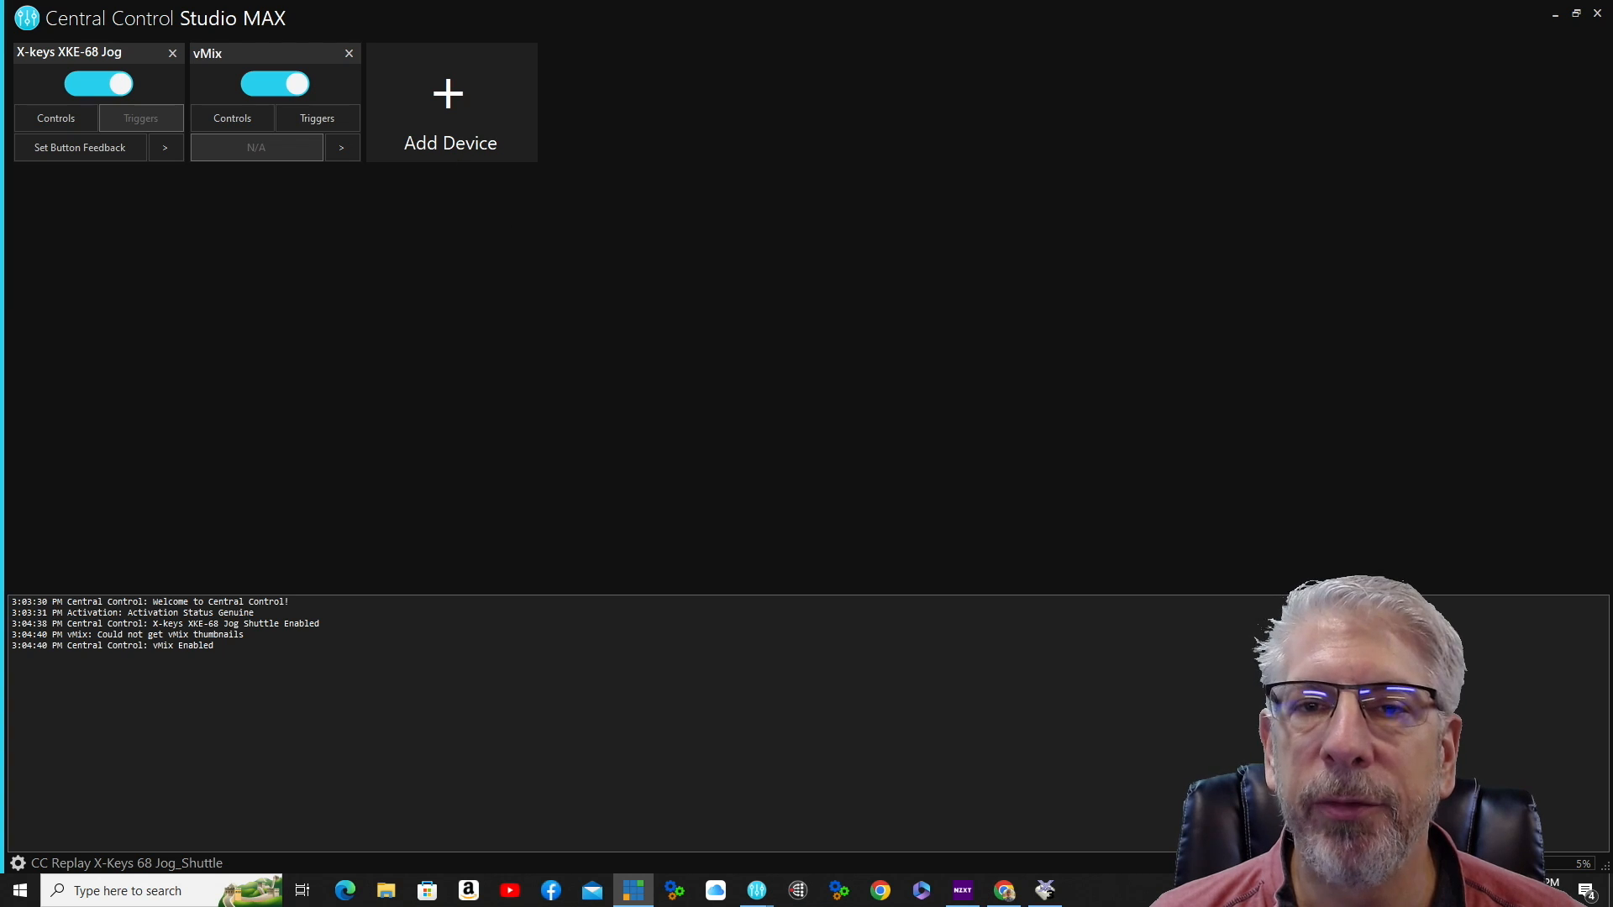
- Add the StudioCoast vMix device from the device library, keeping the suggested name vMix 2
{"action": "left_click", "coordinate": [464, 97]}
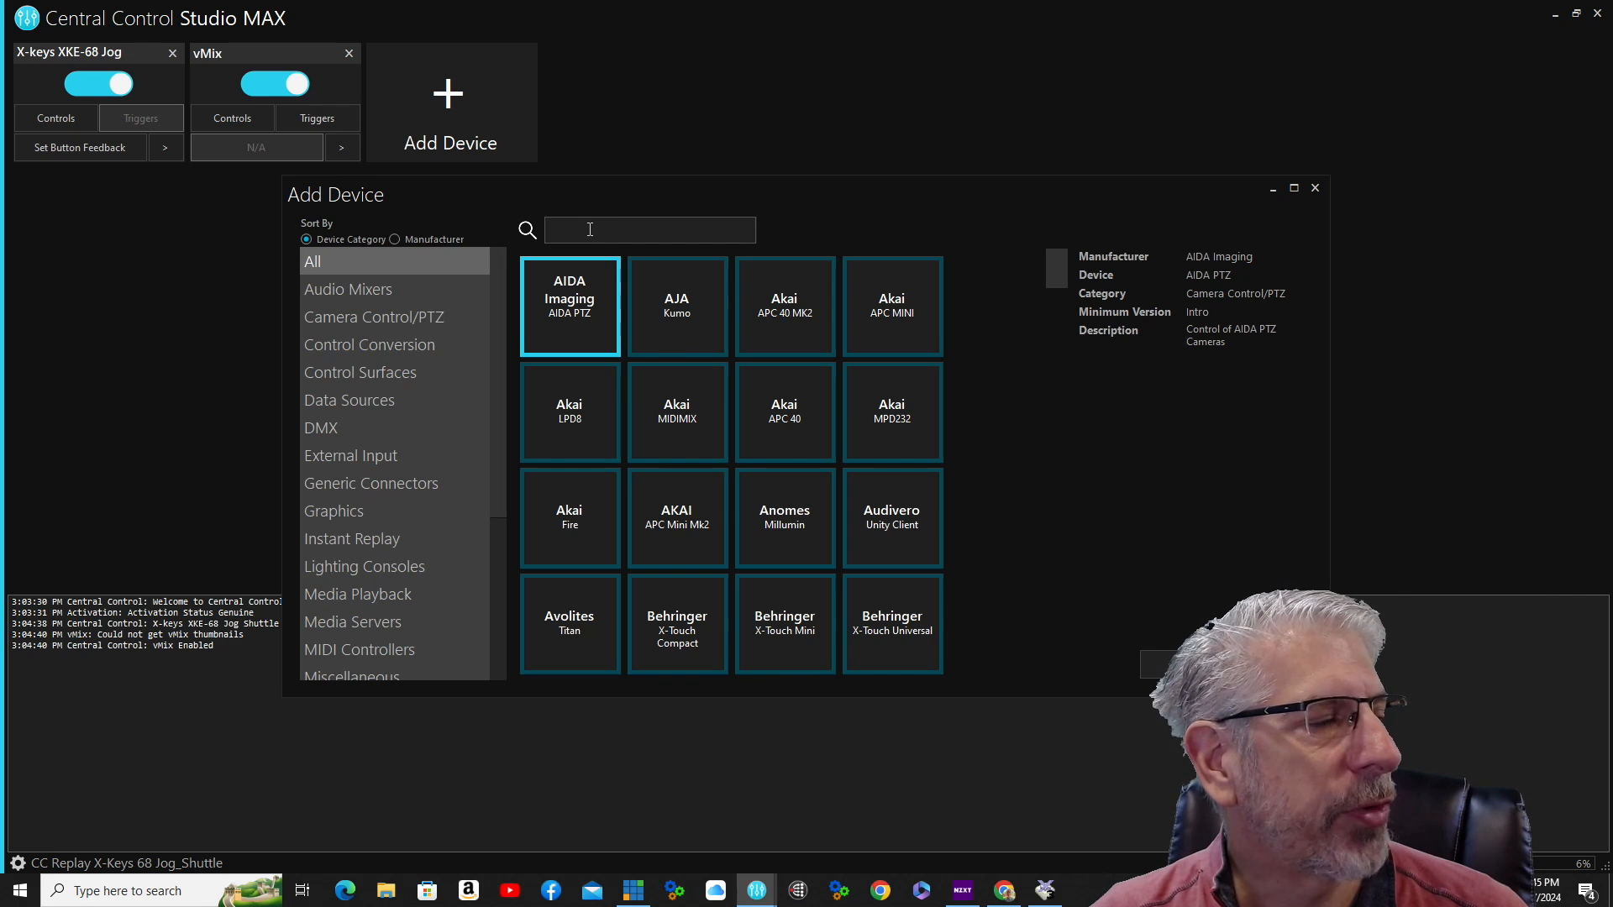
{"action": "type", "text": "vm"}
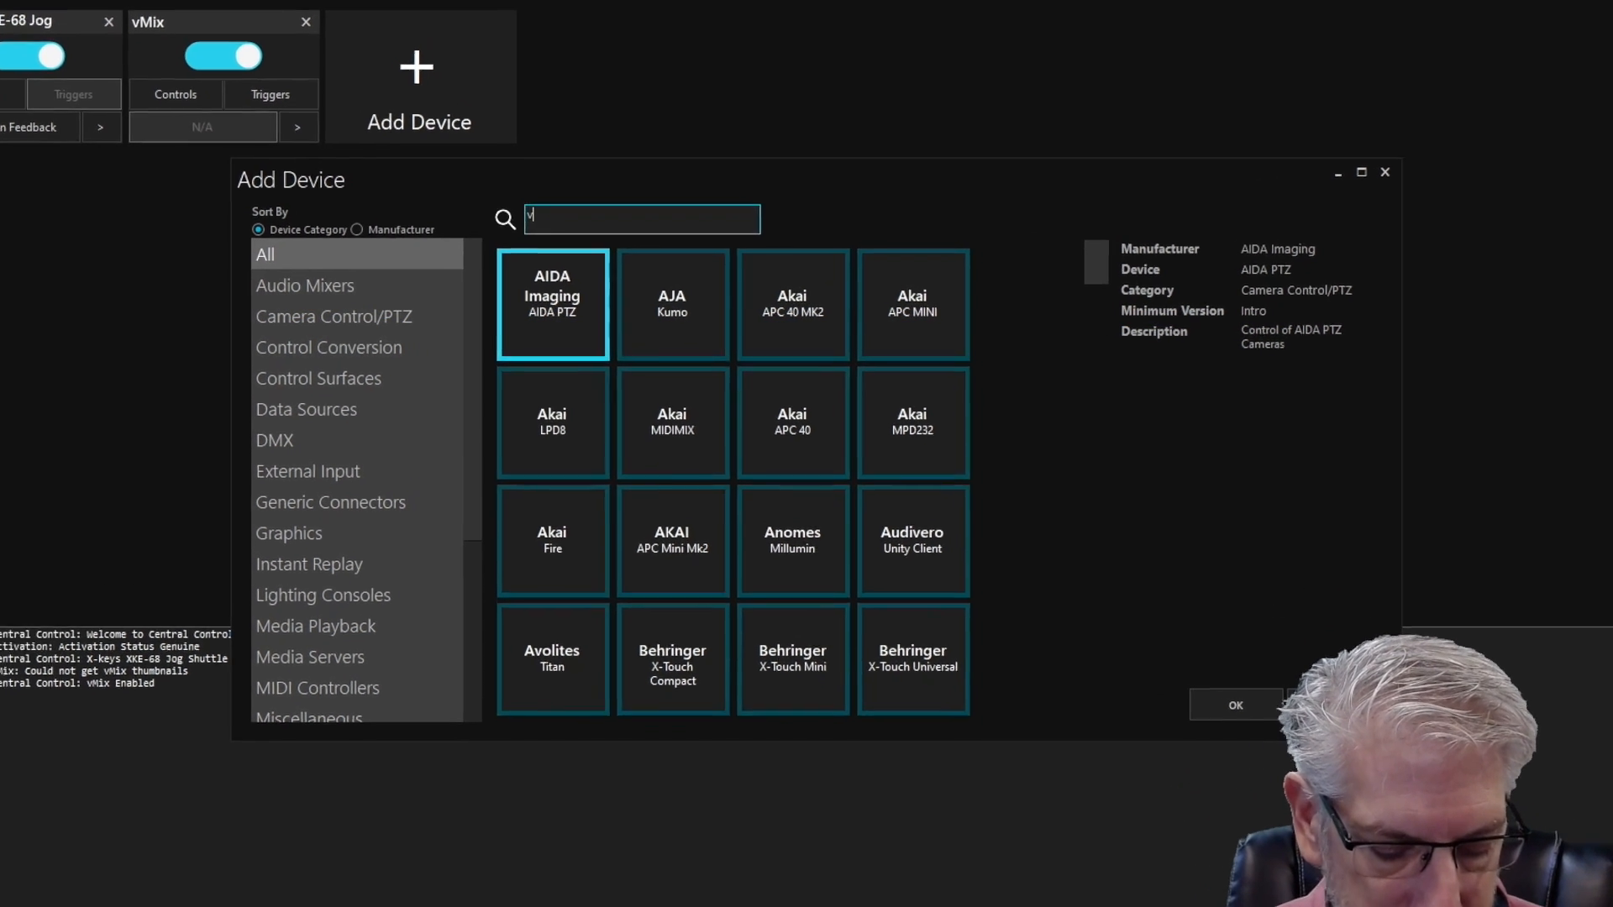
{"action": "type", "text": "ix"}
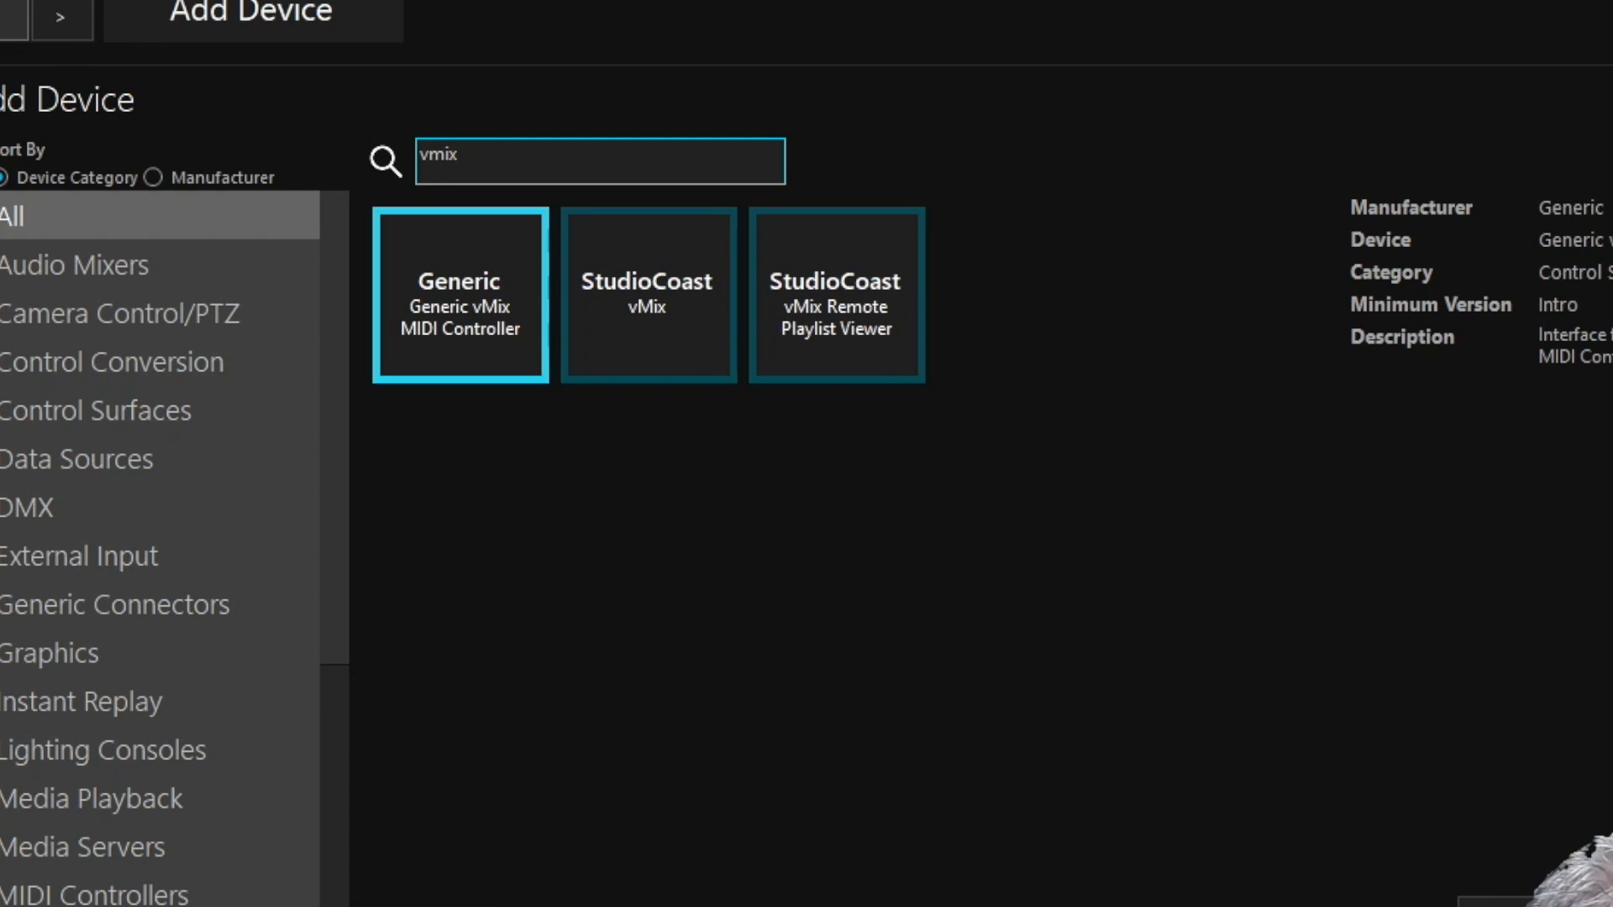
{"action": "left_click", "coordinate": [649, 323]}
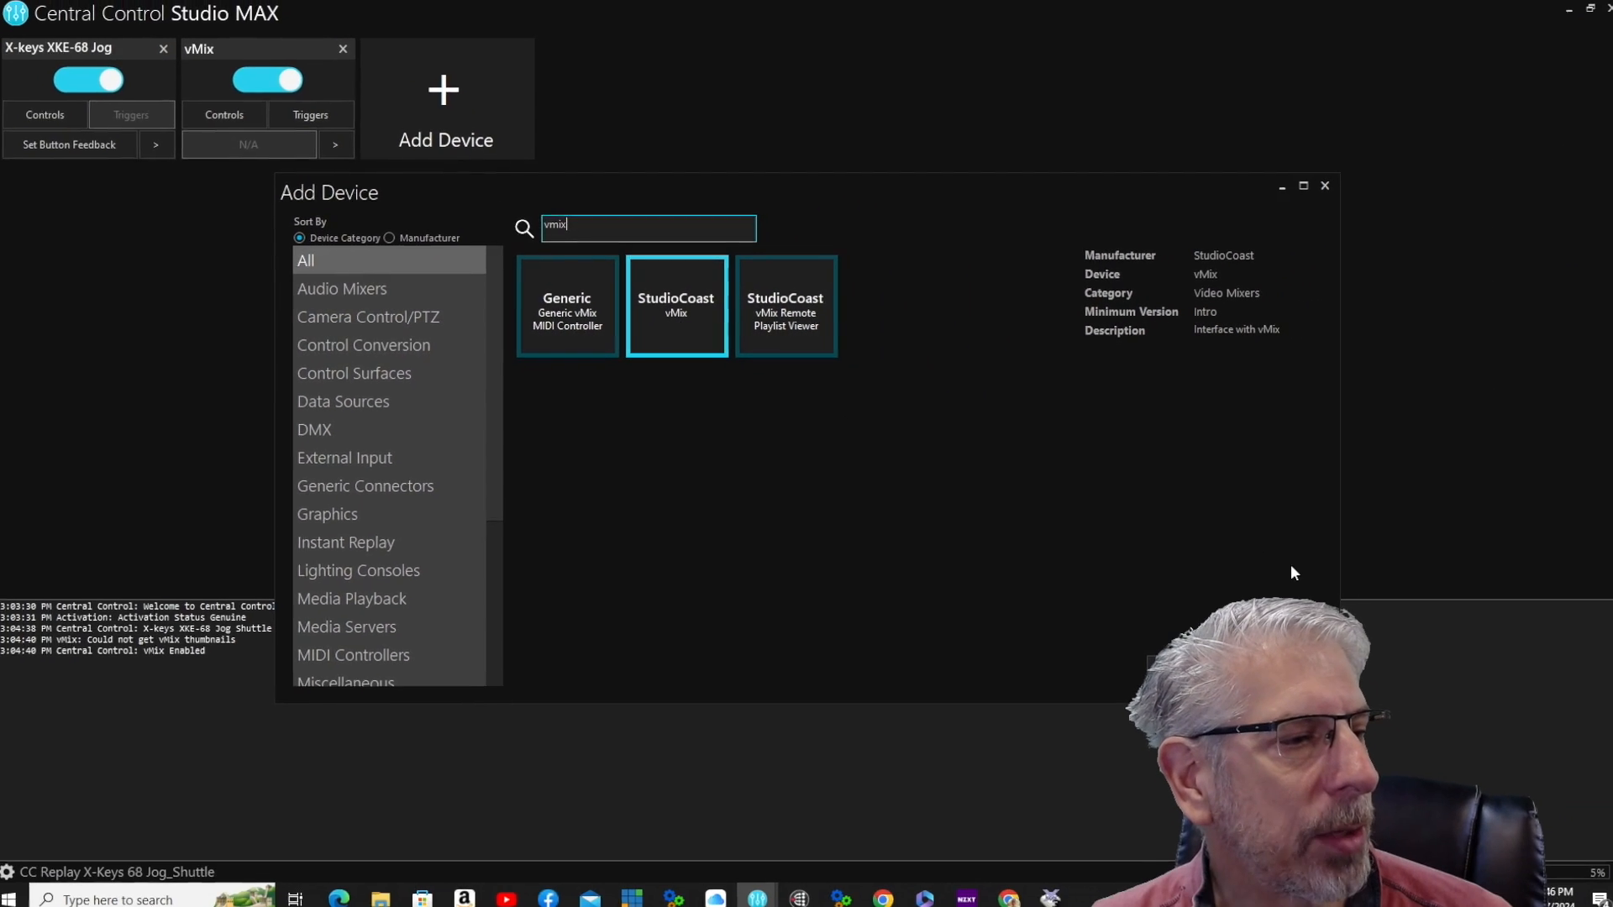
{"action": "left_click", "coordinate": [1195, 674]}
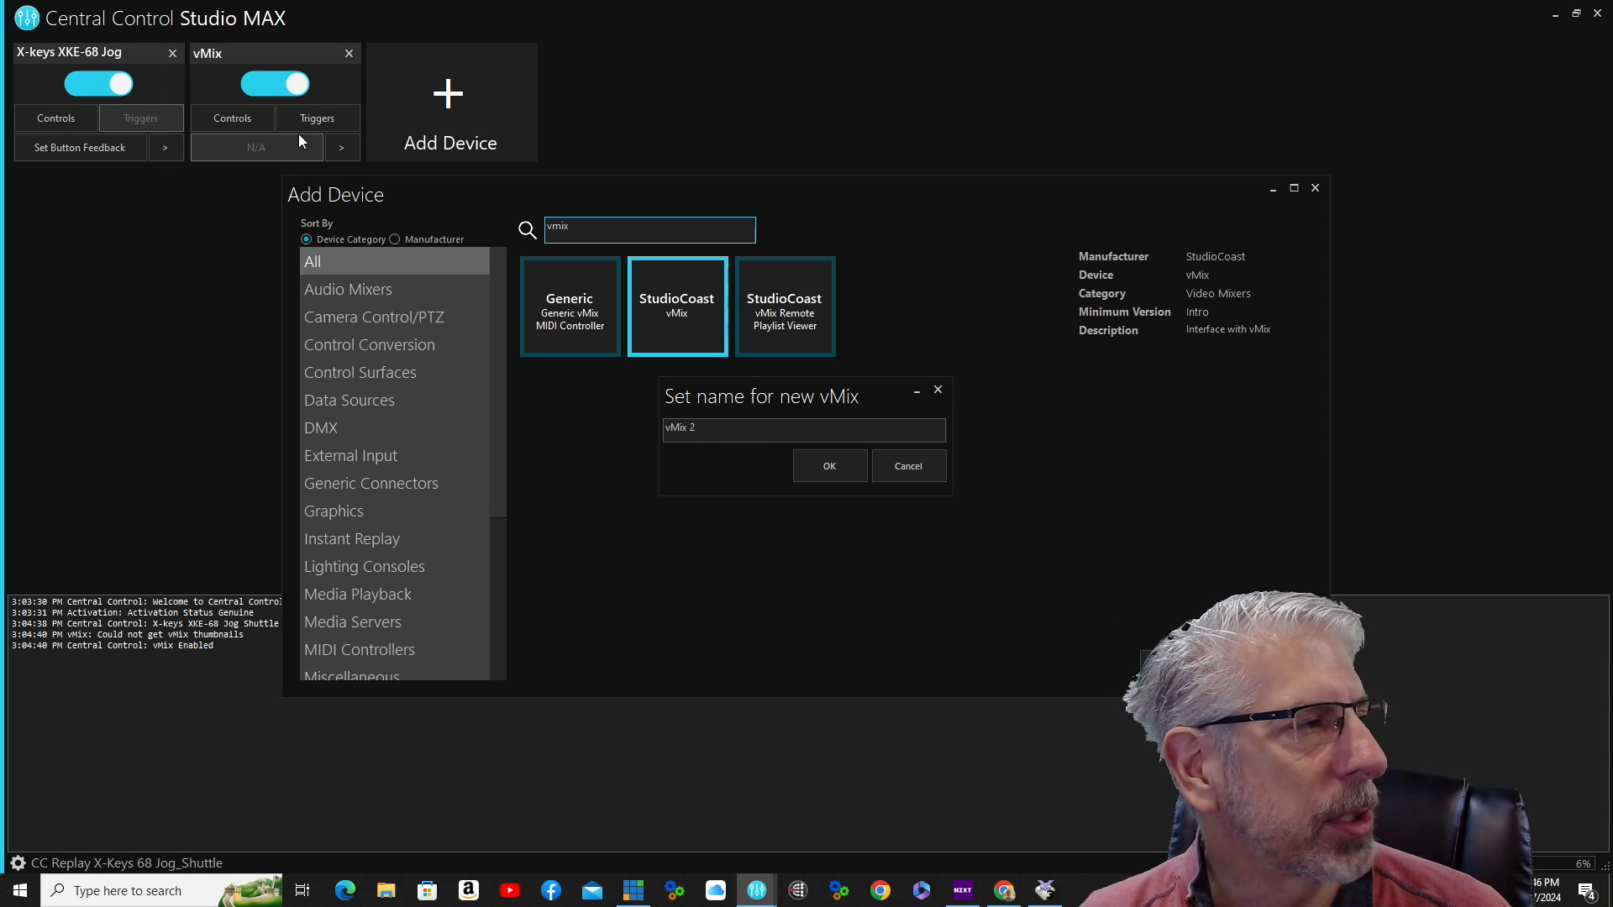
{"action": "left_click", "coordinate": [837, 467]}
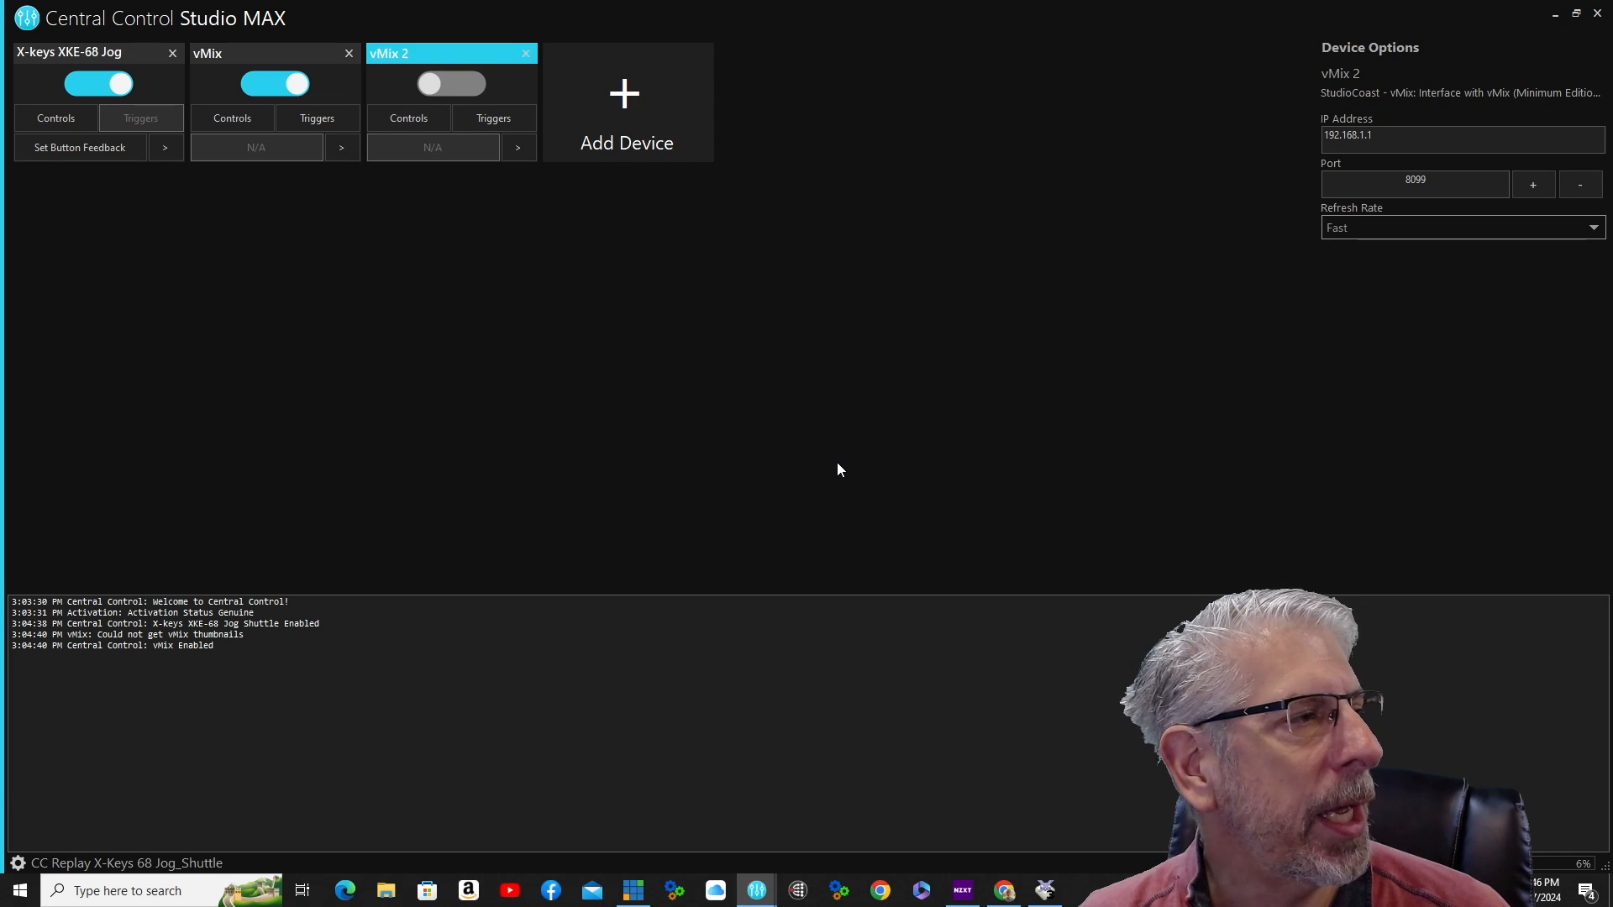
- Delete the vMix 2 device and display the options of the original vMix device
{"action": "left_click", "coordinate": [525, 54]}
{"action": "left_click", "coordinate": [843, 504]}
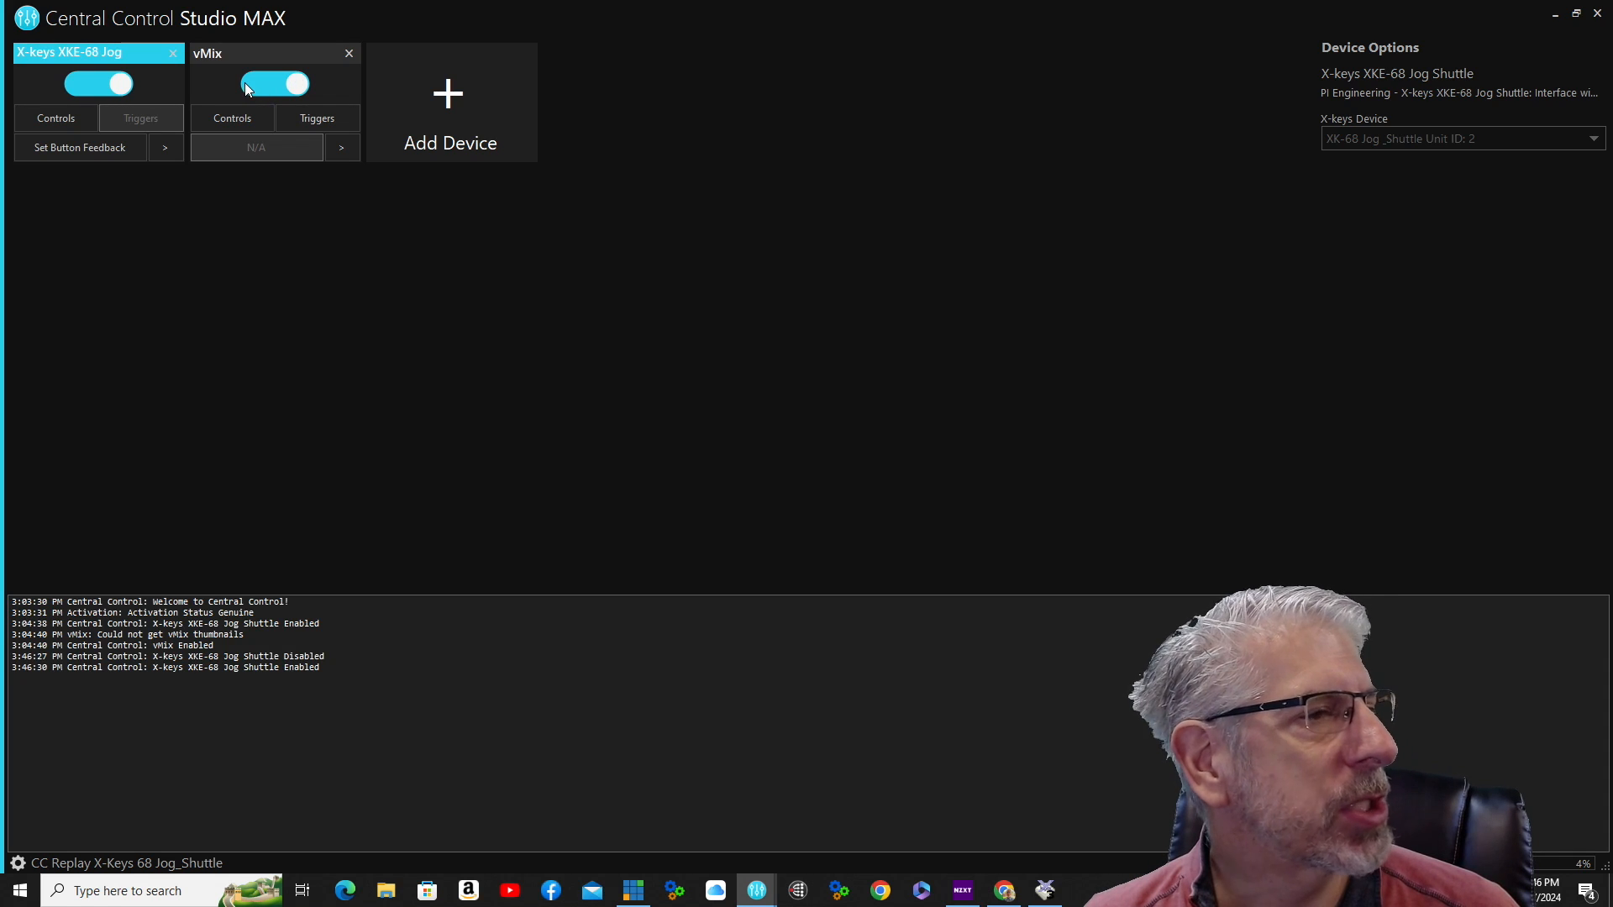
{"action": "left_click", "coordinate": [201, 79]}
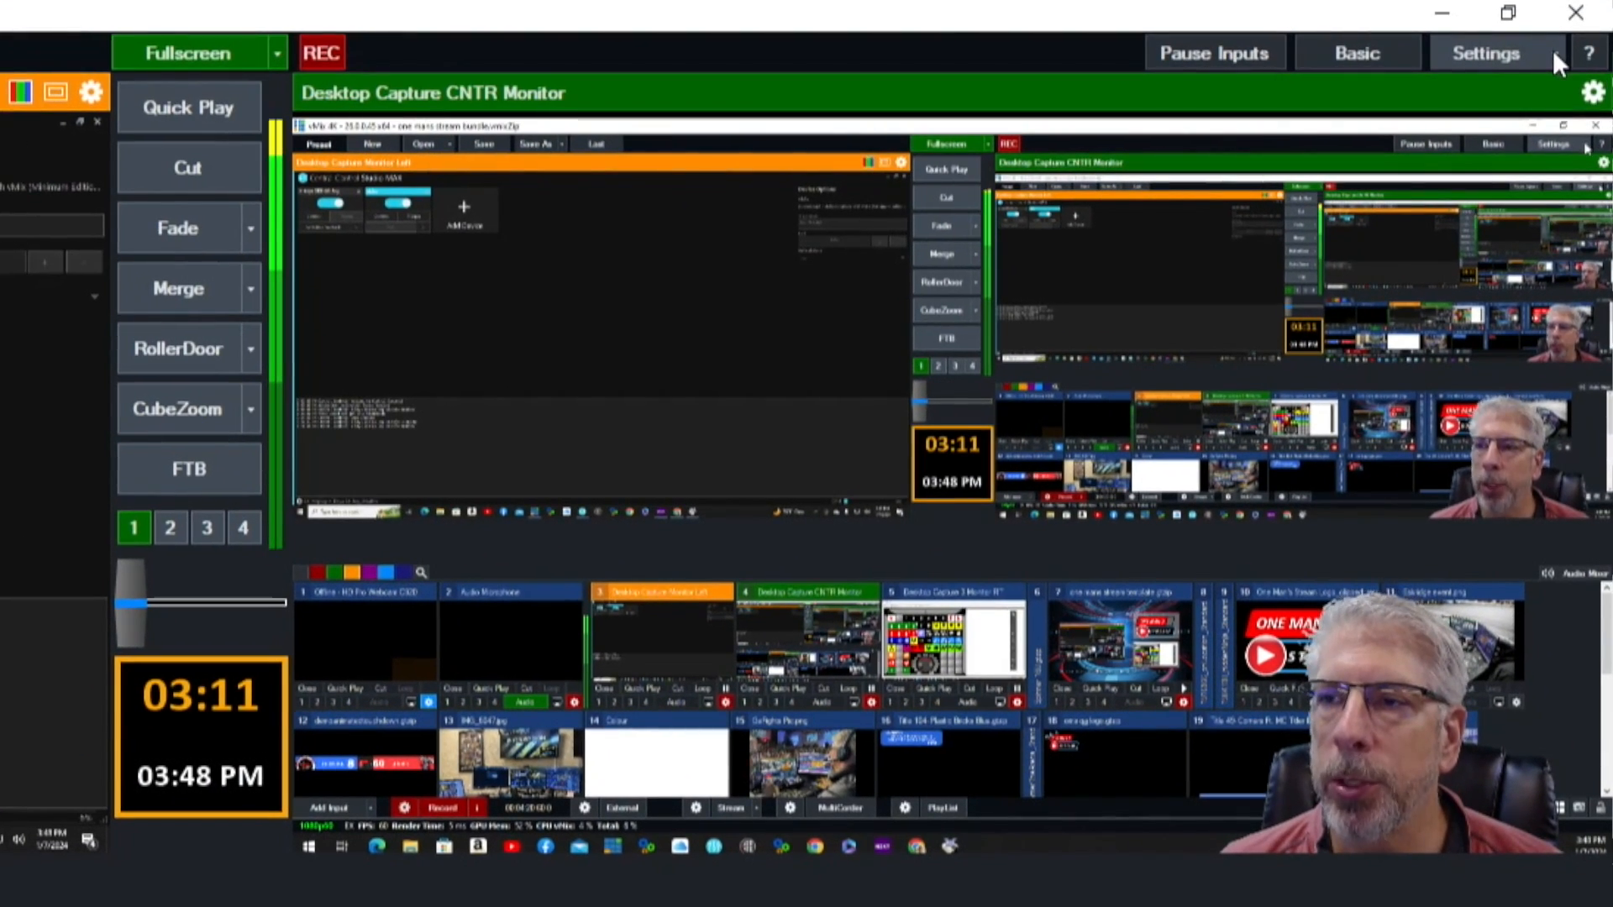
- Switch to vMix and review its Web Controller settings, including the web site address and TCP API, leaving them unchanged
{"action": "left_click", "coordinate": [1552, 49]}
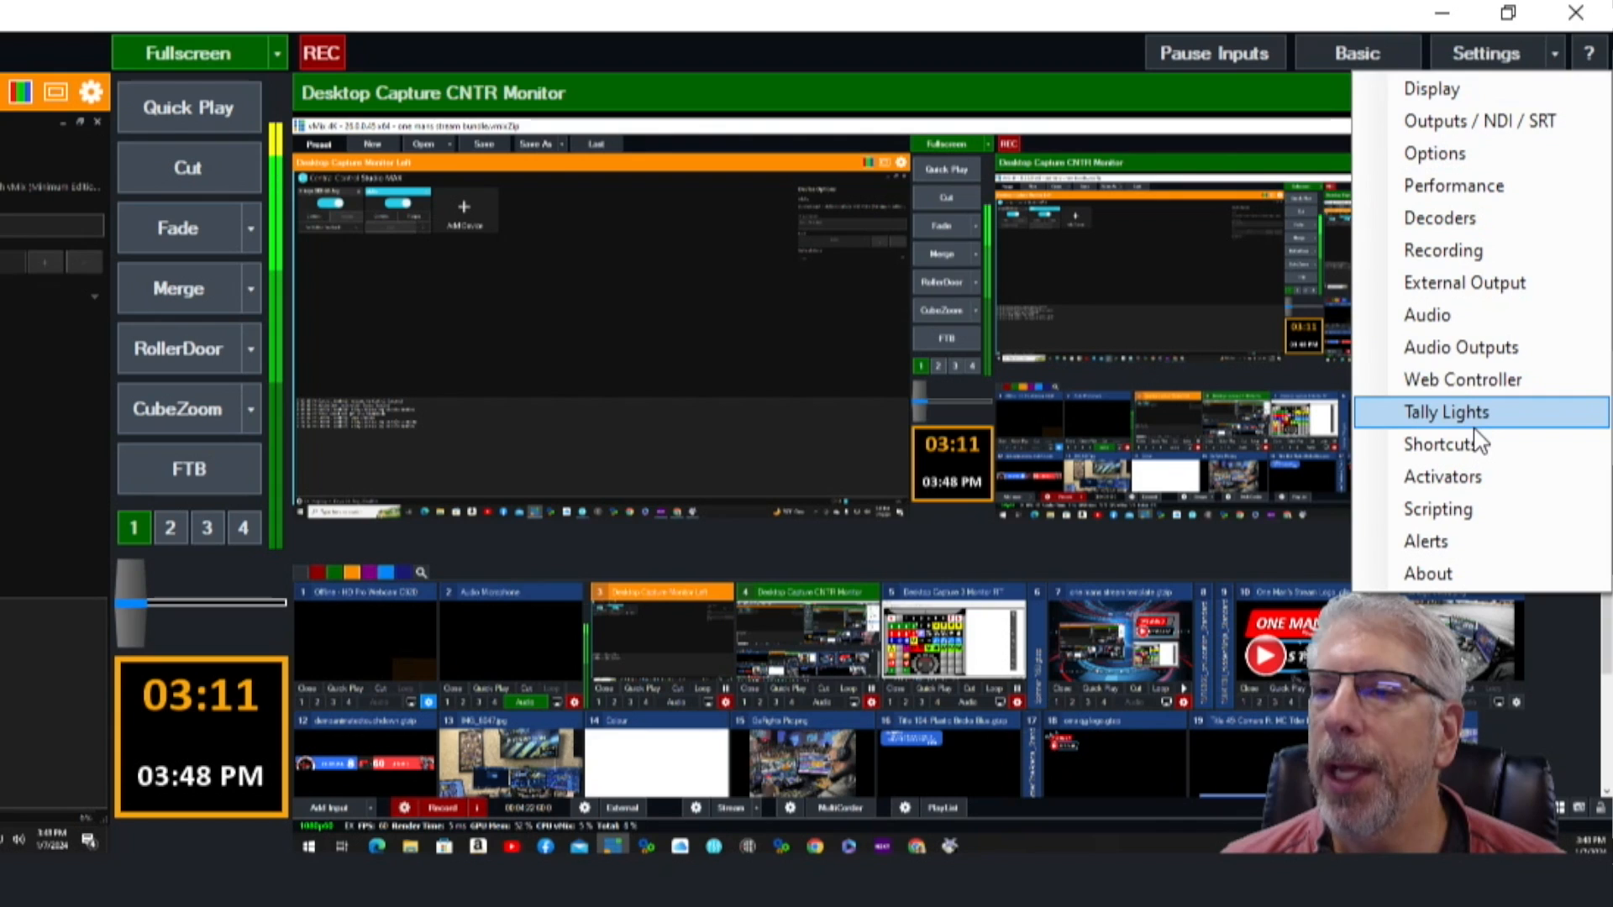
{"action": "left_click", "coordinate": [1461, 374]}
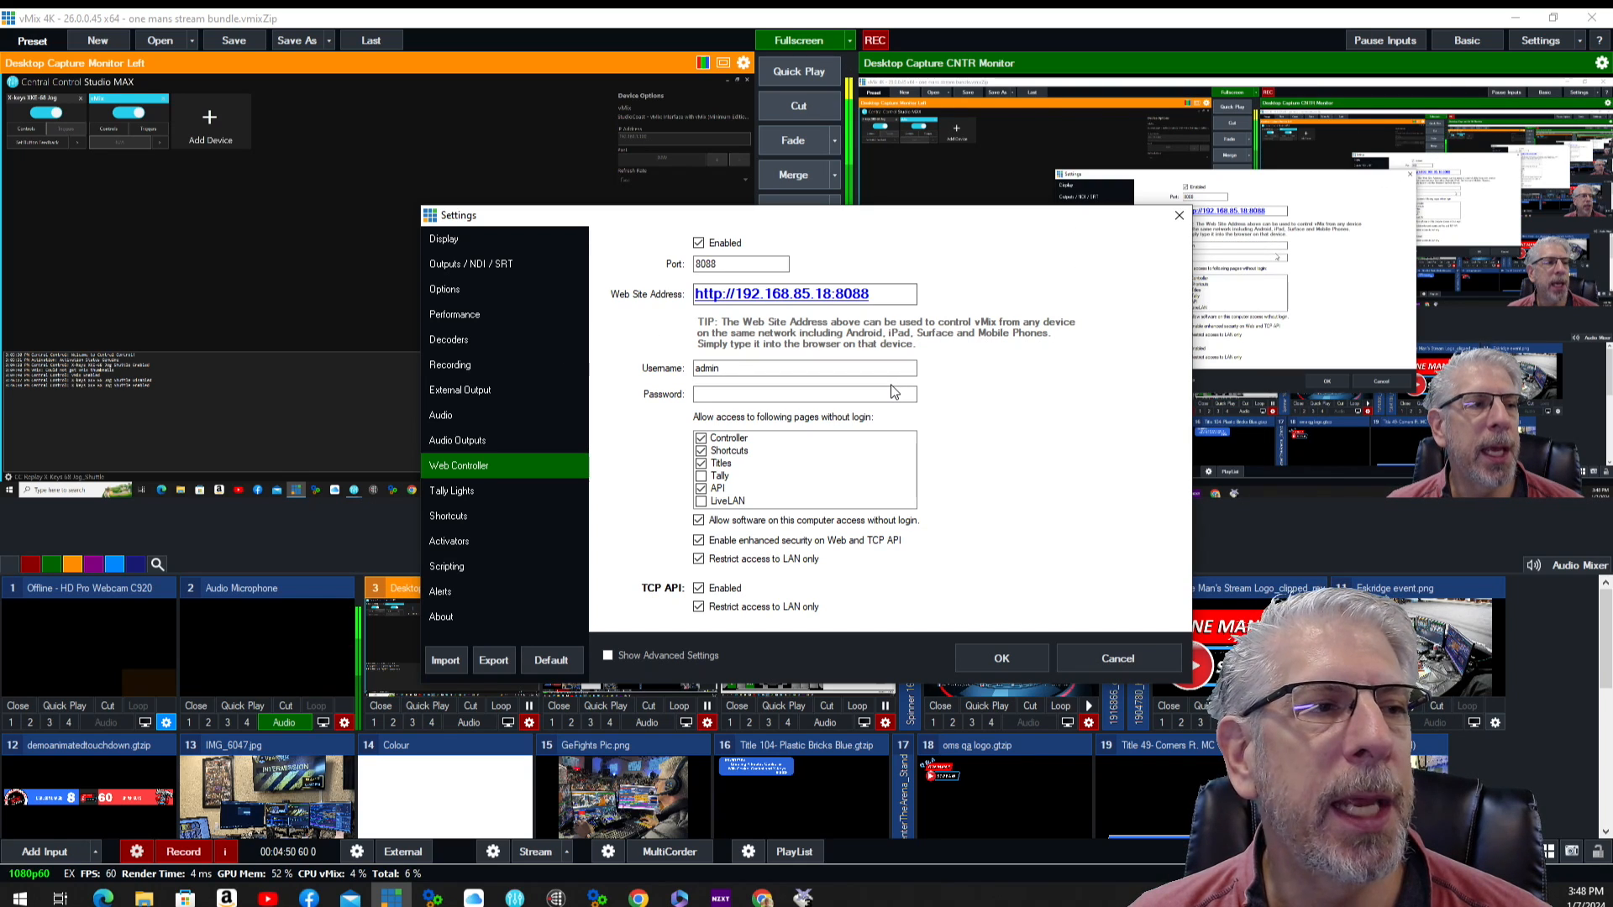
{"action": "left_click", "coordinate": [1177, 217]}
- Return to Central Control and disable the vMix device, re-enabling it with the same connection options
{"action": "left_click", "coordinate": [799, 105]}
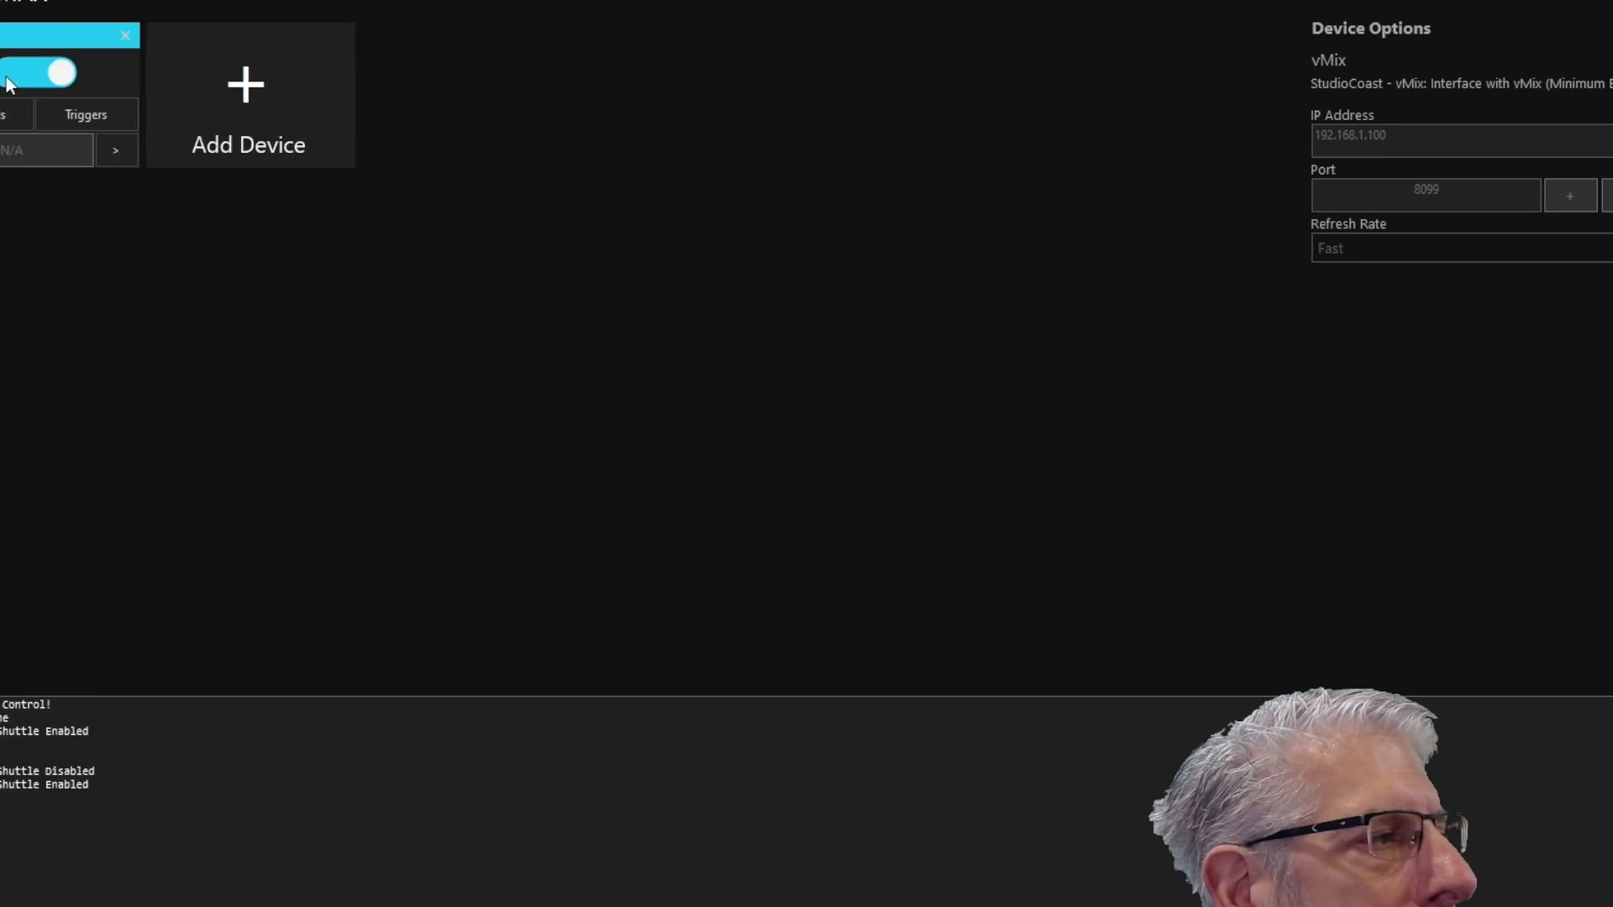
{"action": "left_click", "coordinate": [253, 89]}
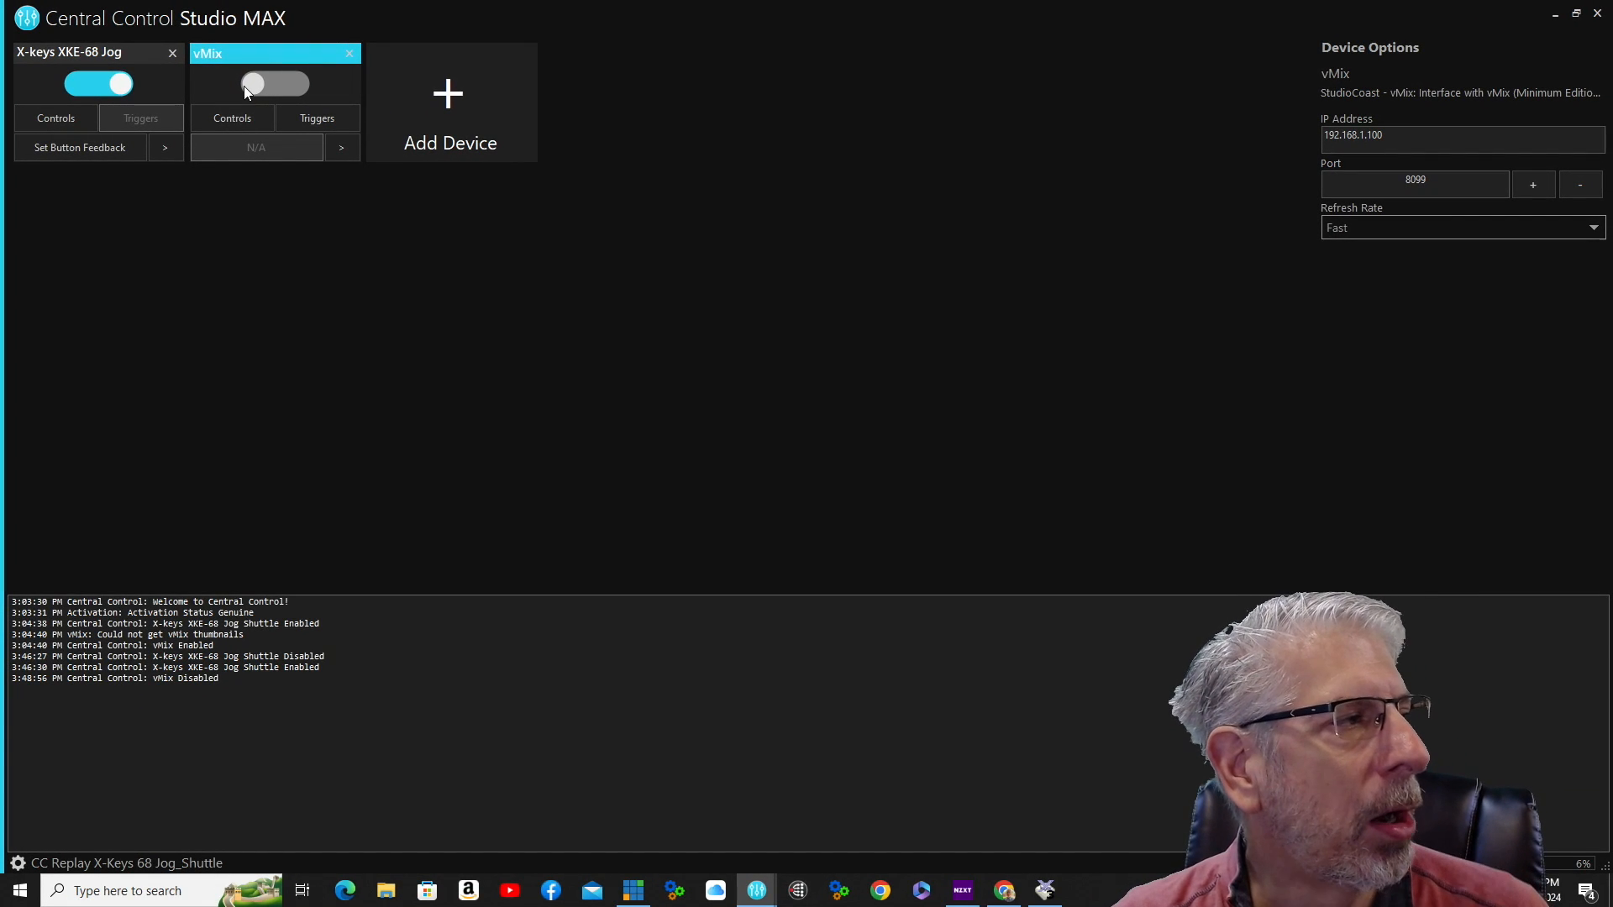
{"action": "left_click", "coordinate": [301, 84]}
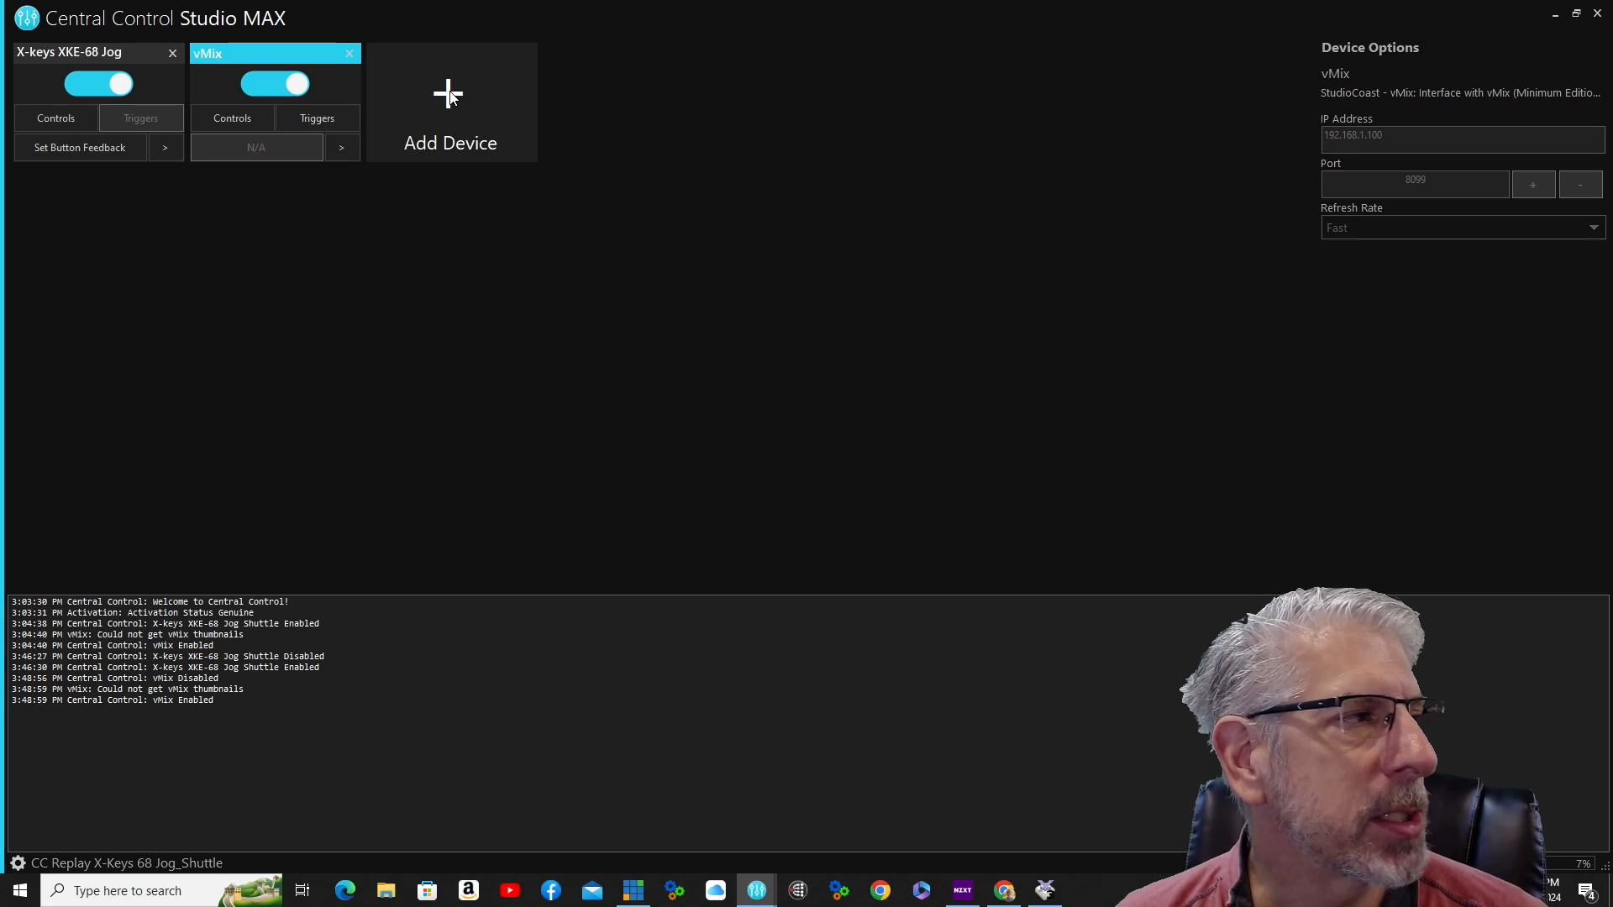
- Add the PI Engineering X-keys XKE-68 Jog Shuttle device, keeping the suggested name X-keys XKE-68 Jog Shuttle 2
{"action": "left_click", "coordinate": [450, 95]}
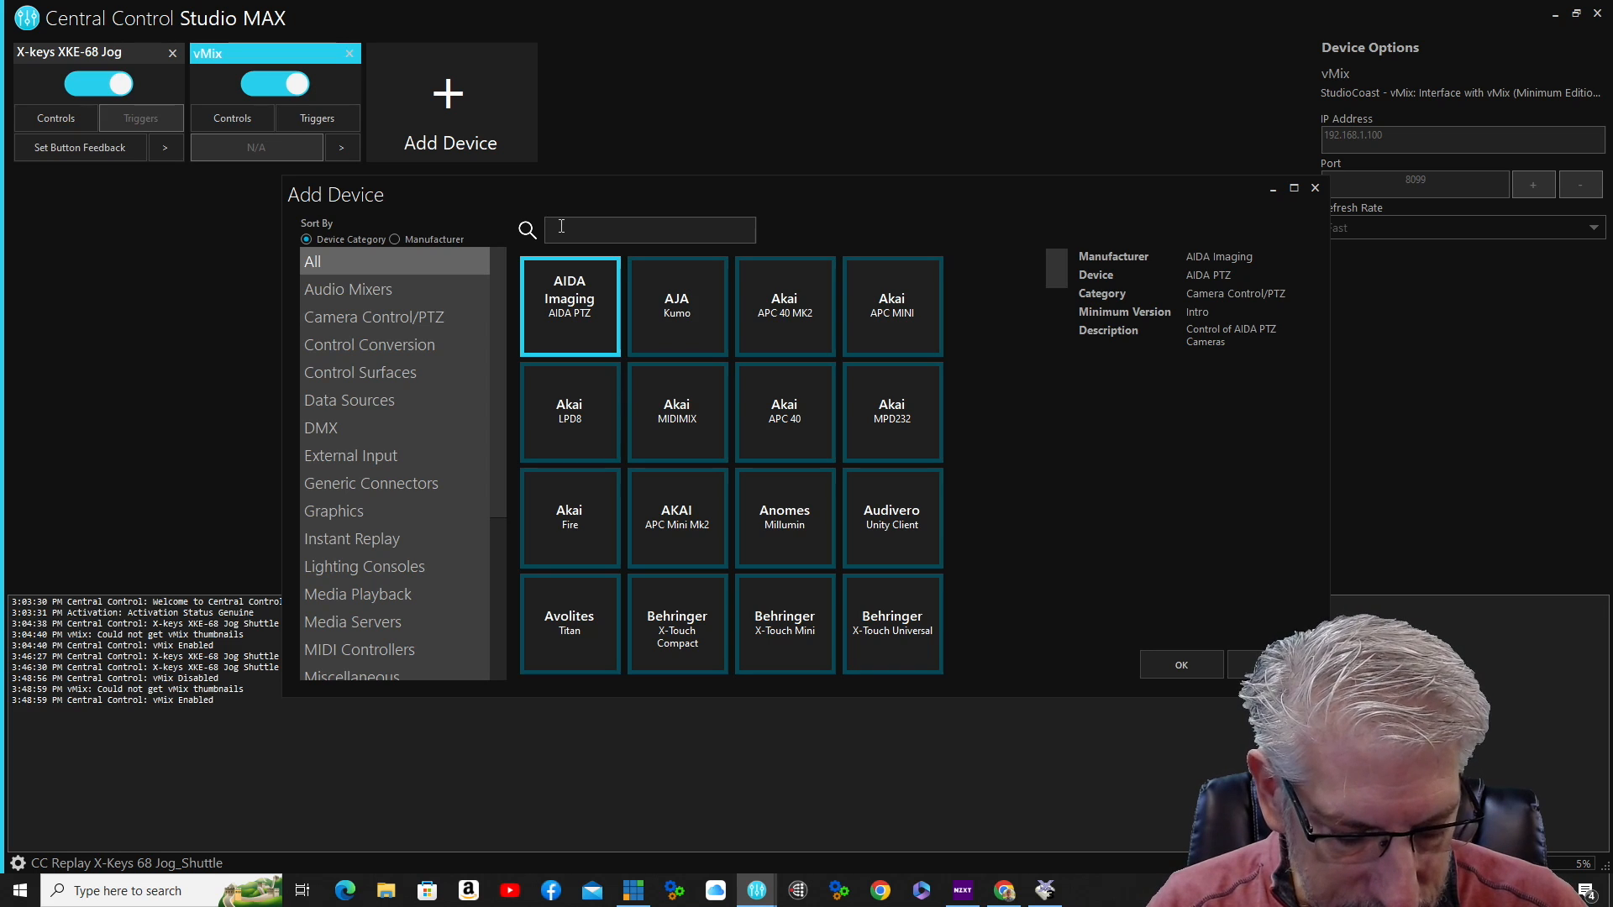
{"action": "type", "text": "x-keys"}
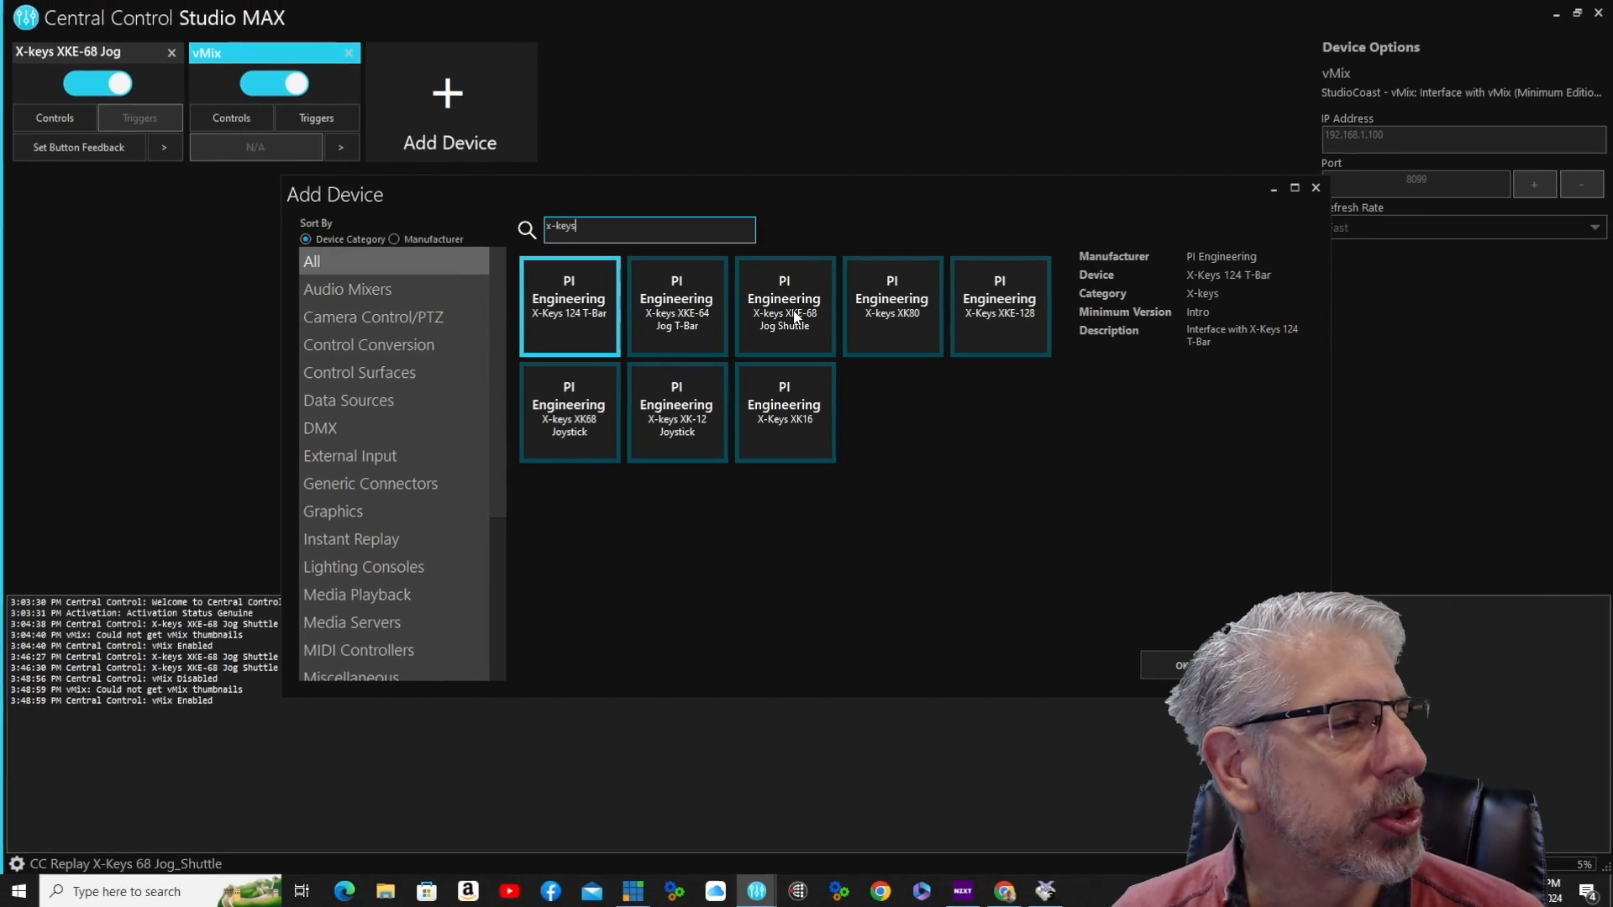
{"action": "left_click", "coordinate": [795, 316]}
{"action": "left_click", "coordinate": [1179, 664]}
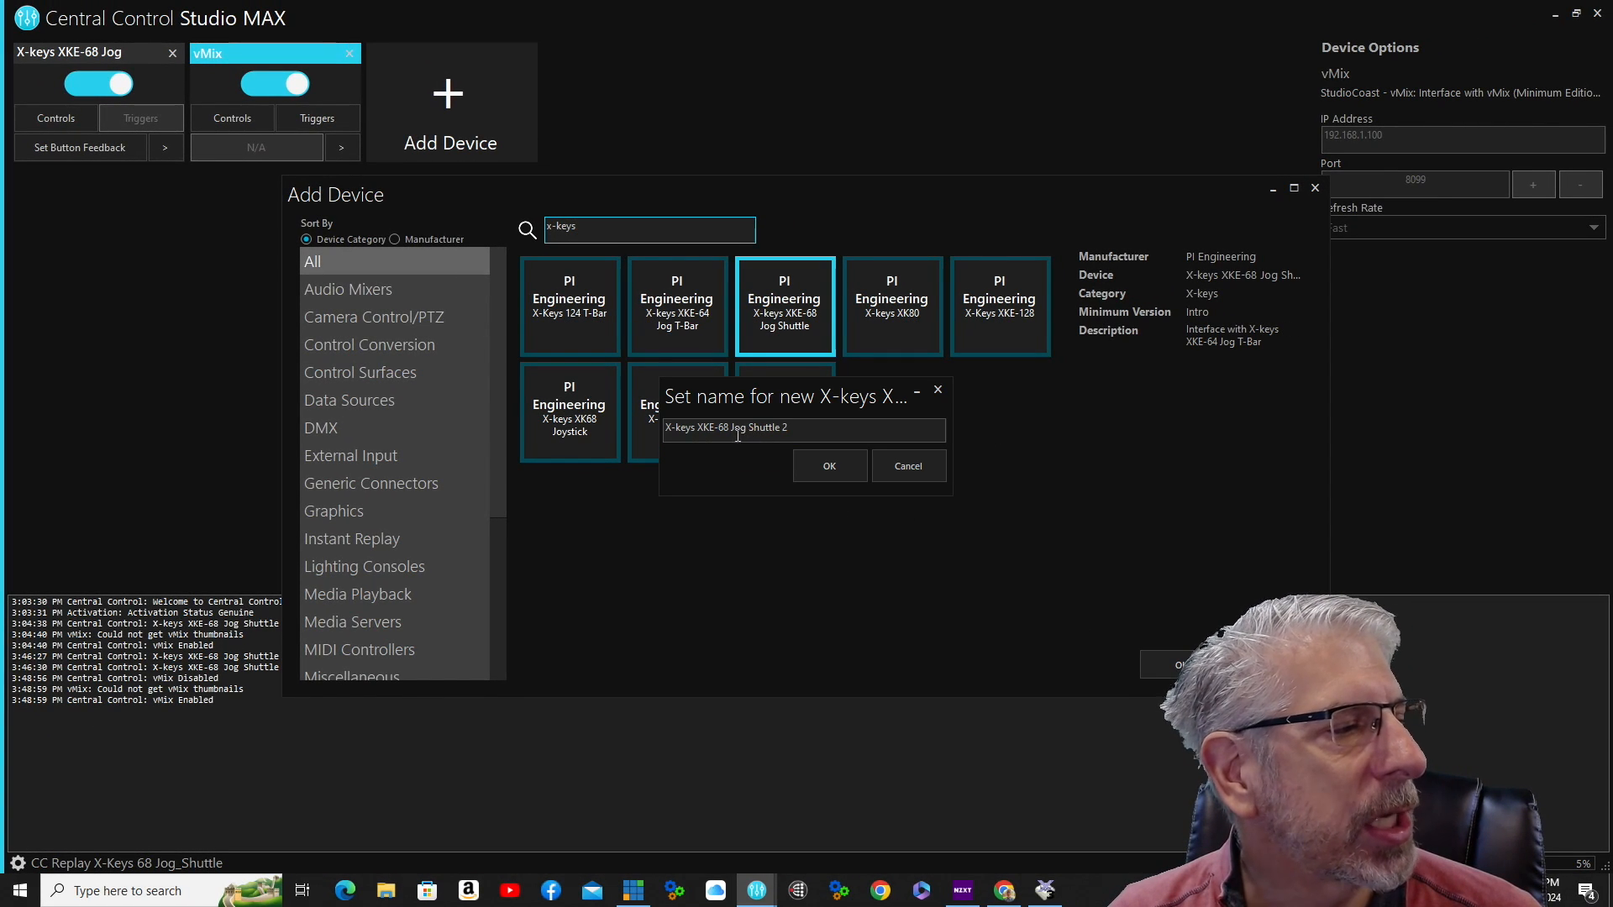
{"action": "left_click", "coordinate": [834, 468]}
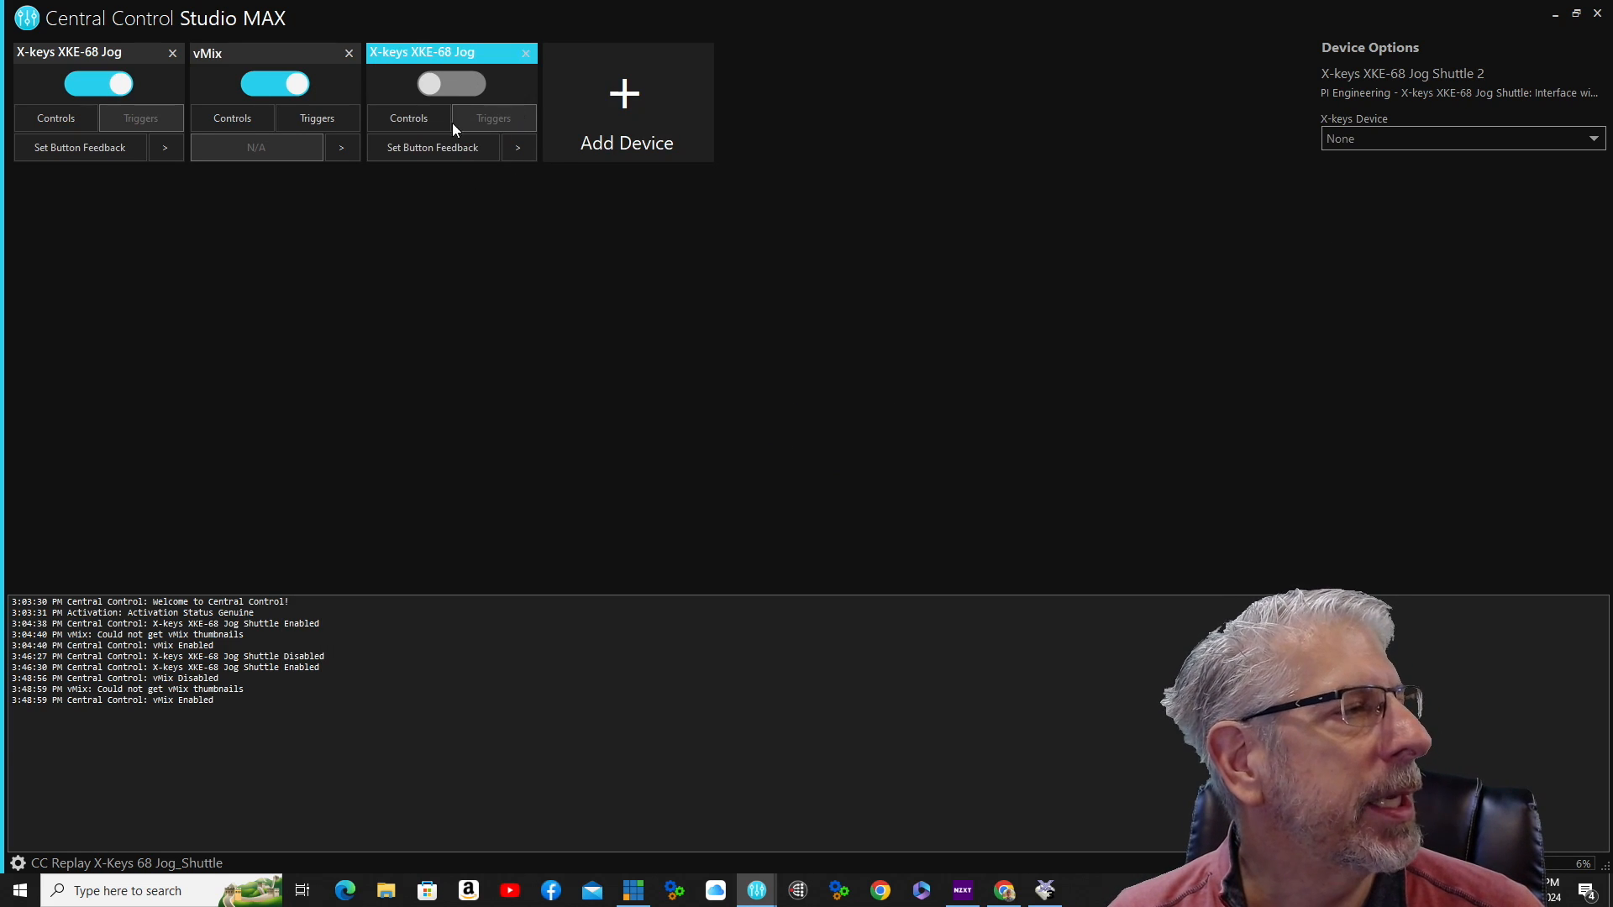
- Delete the X-keys XKE-68 Jog Shuttle 2 device, and switch the original X-keys device off and on again
{"action": "left_click", "coordinate": [525, 53]}
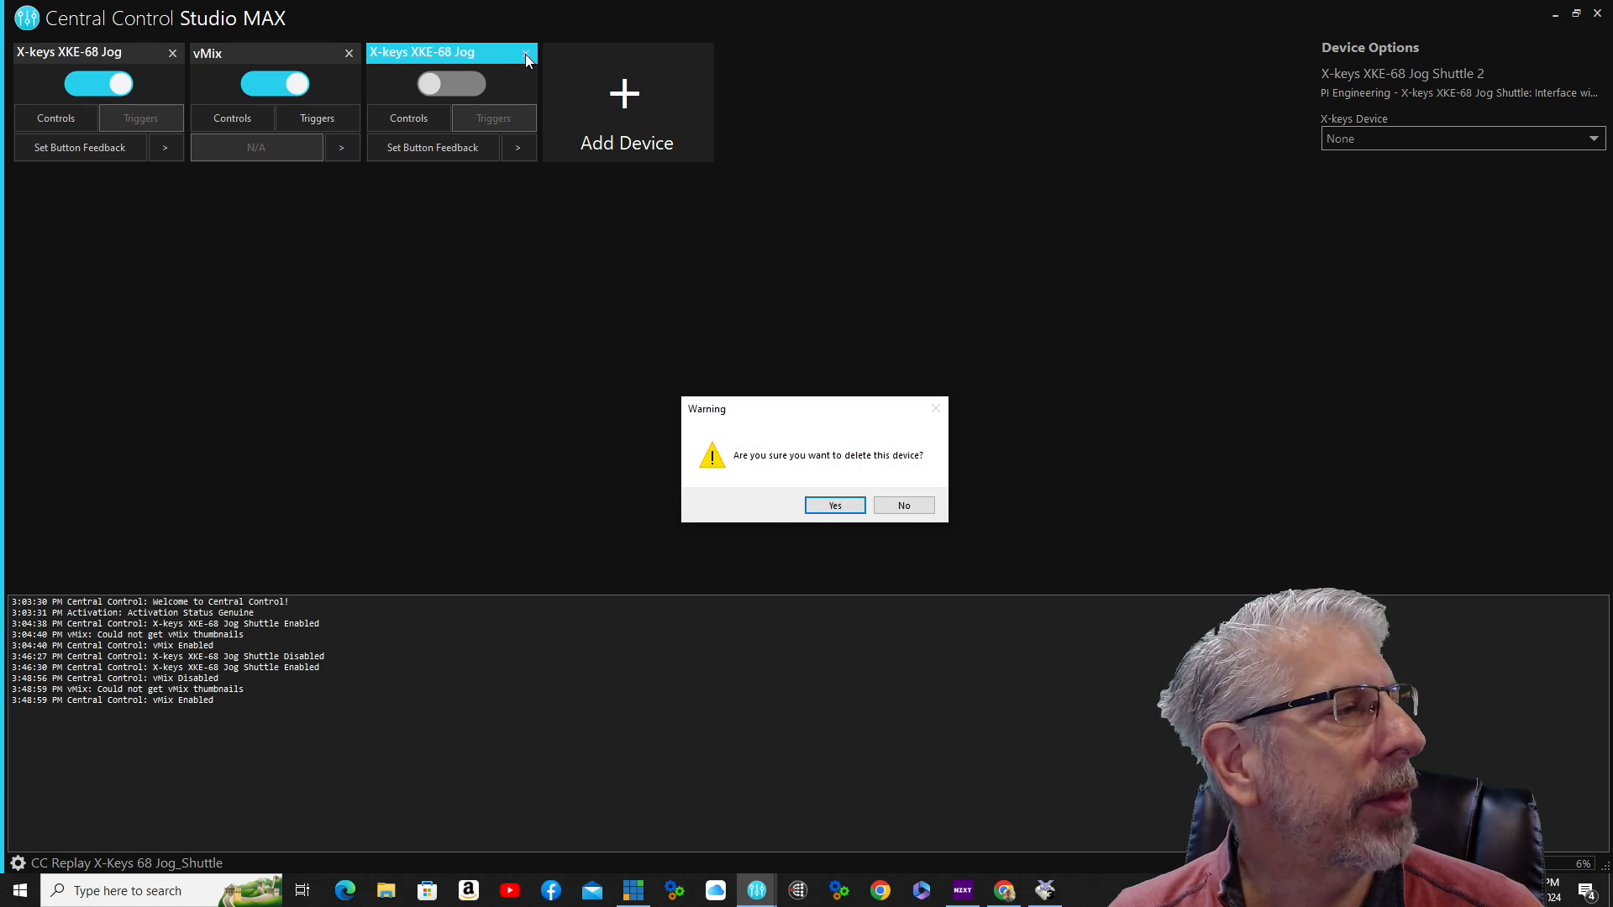
{"action": "left_click", "coordinate": [835, 505]}
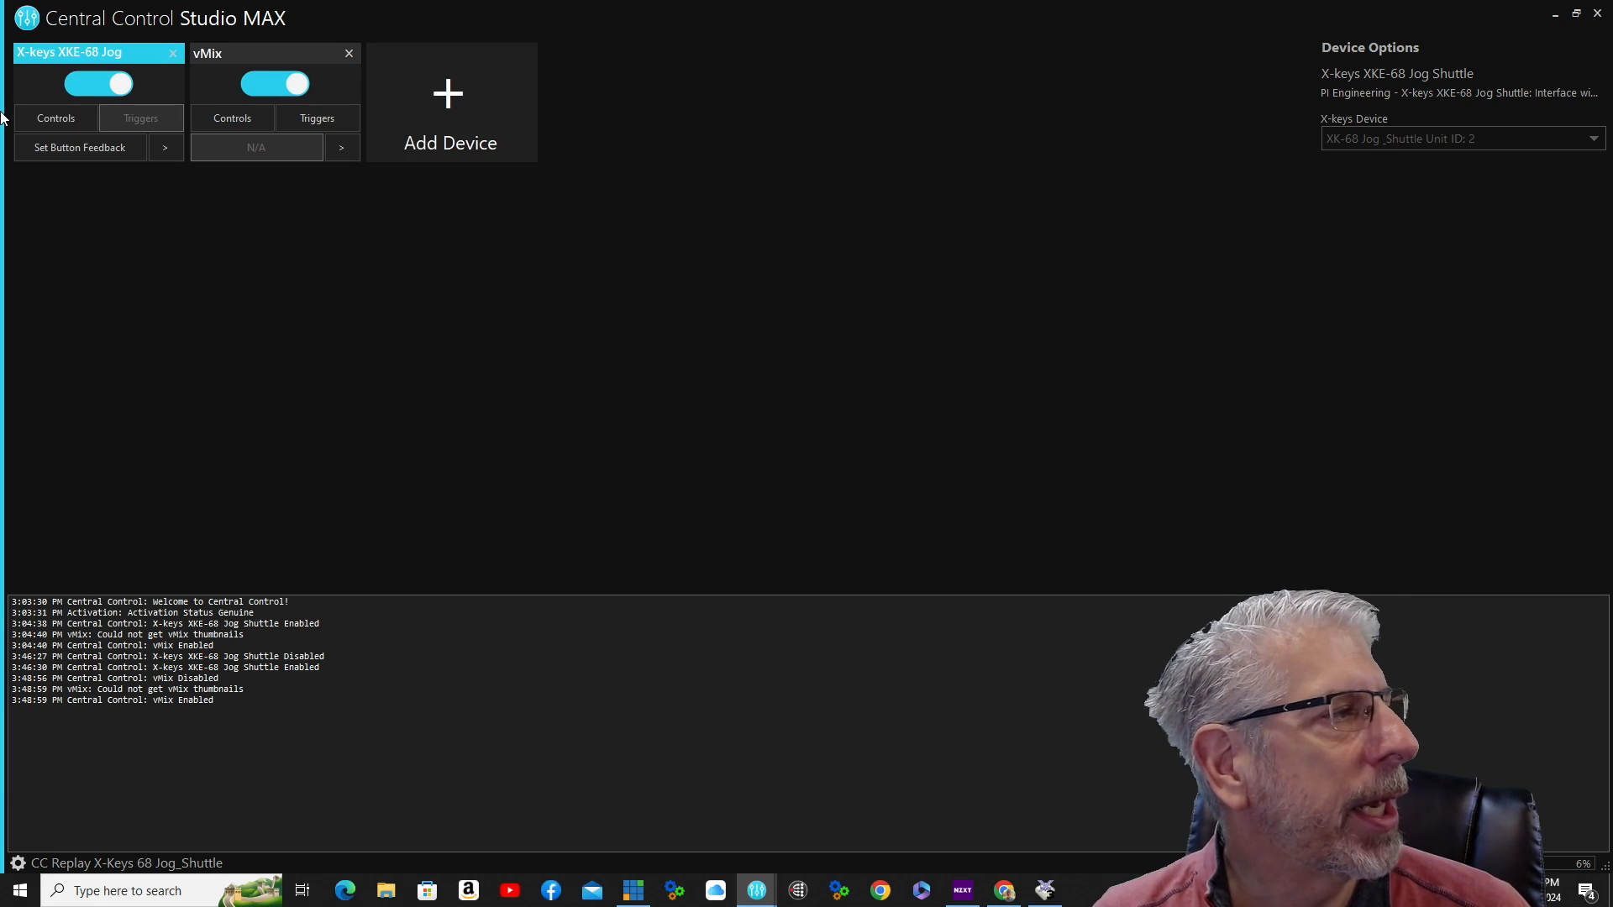
{"action": "left_click", "coordinate": [69, 76]}
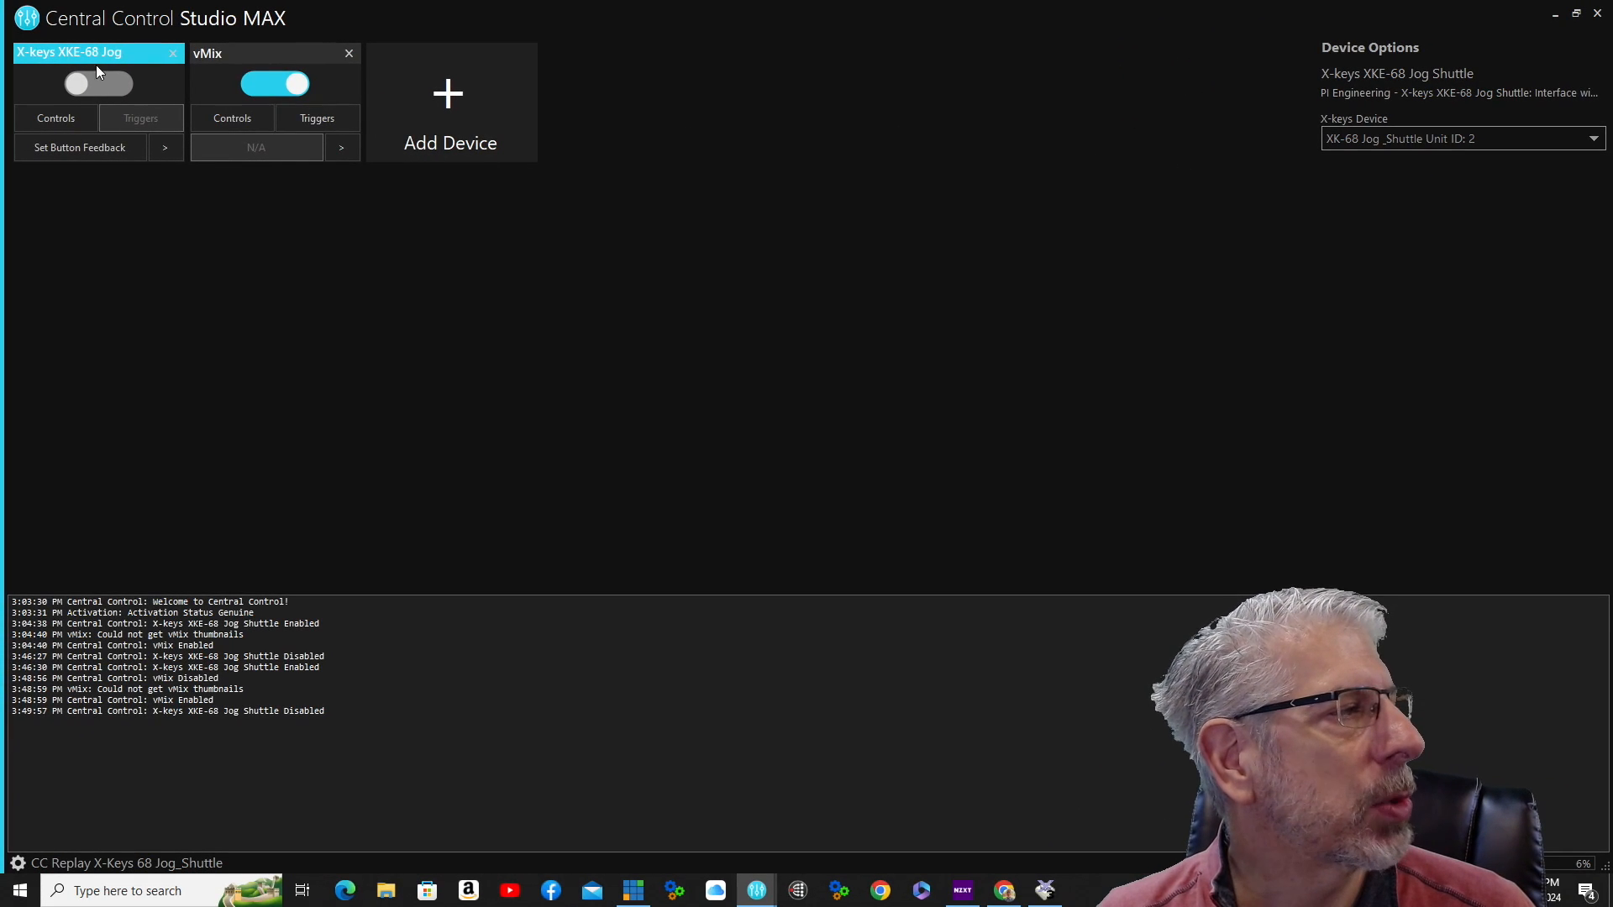
{"action": "left_click", "coordinate": [124, 84]}
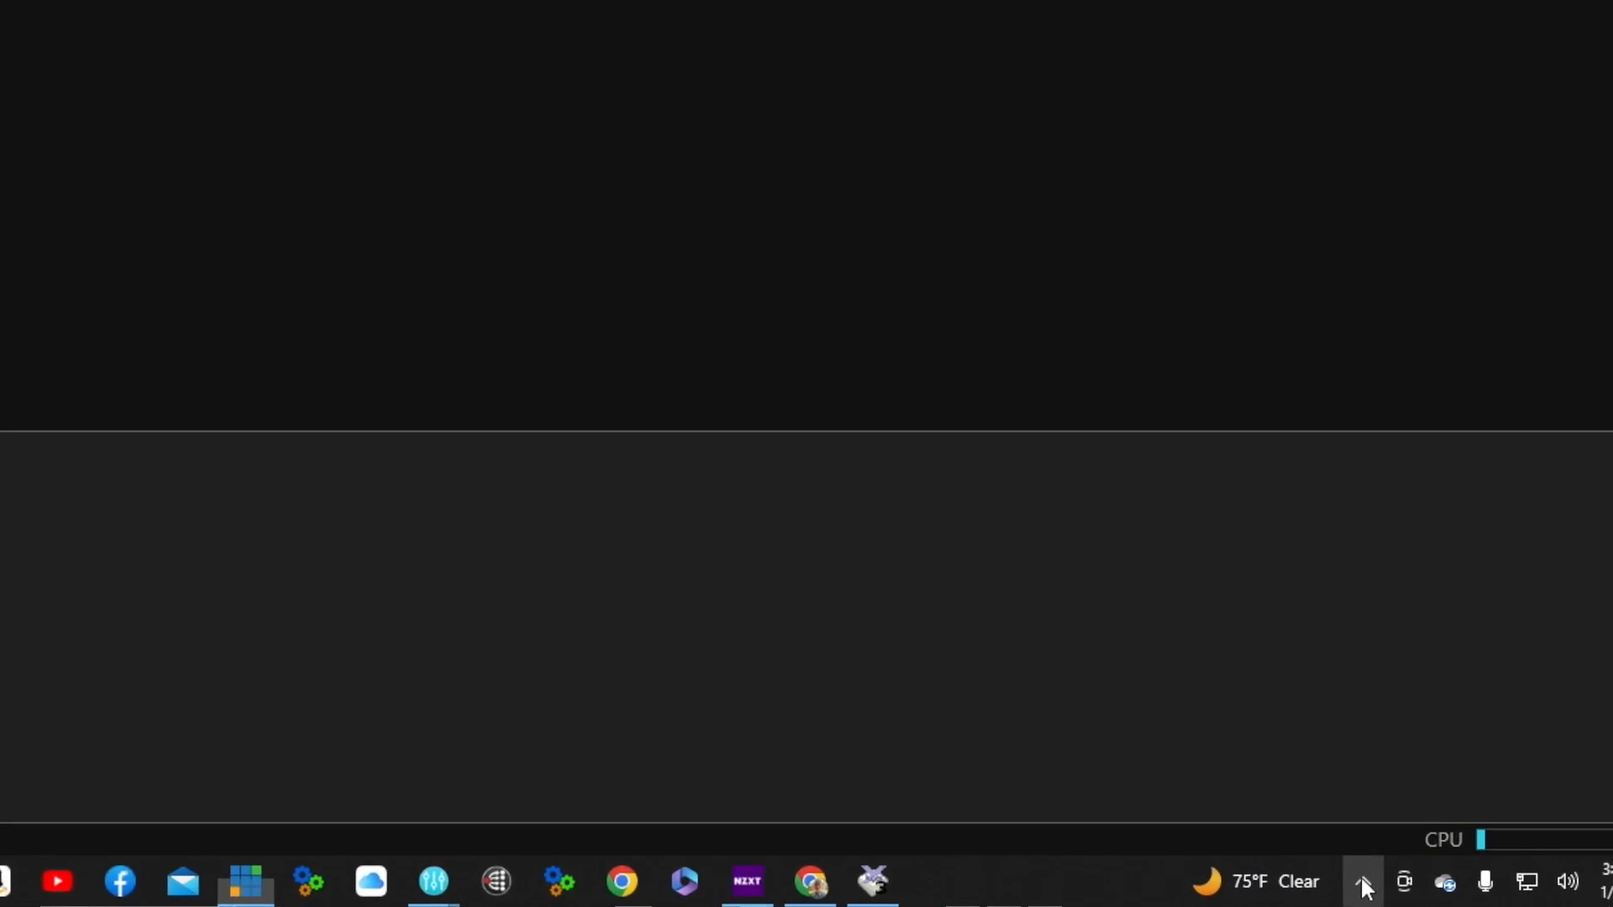
- Switch to MacroWorks 3.1 and show the file commands for the XK-68 Jog Shuttle legends
{"action": "left_click", "coordinate": [1362, 879]}
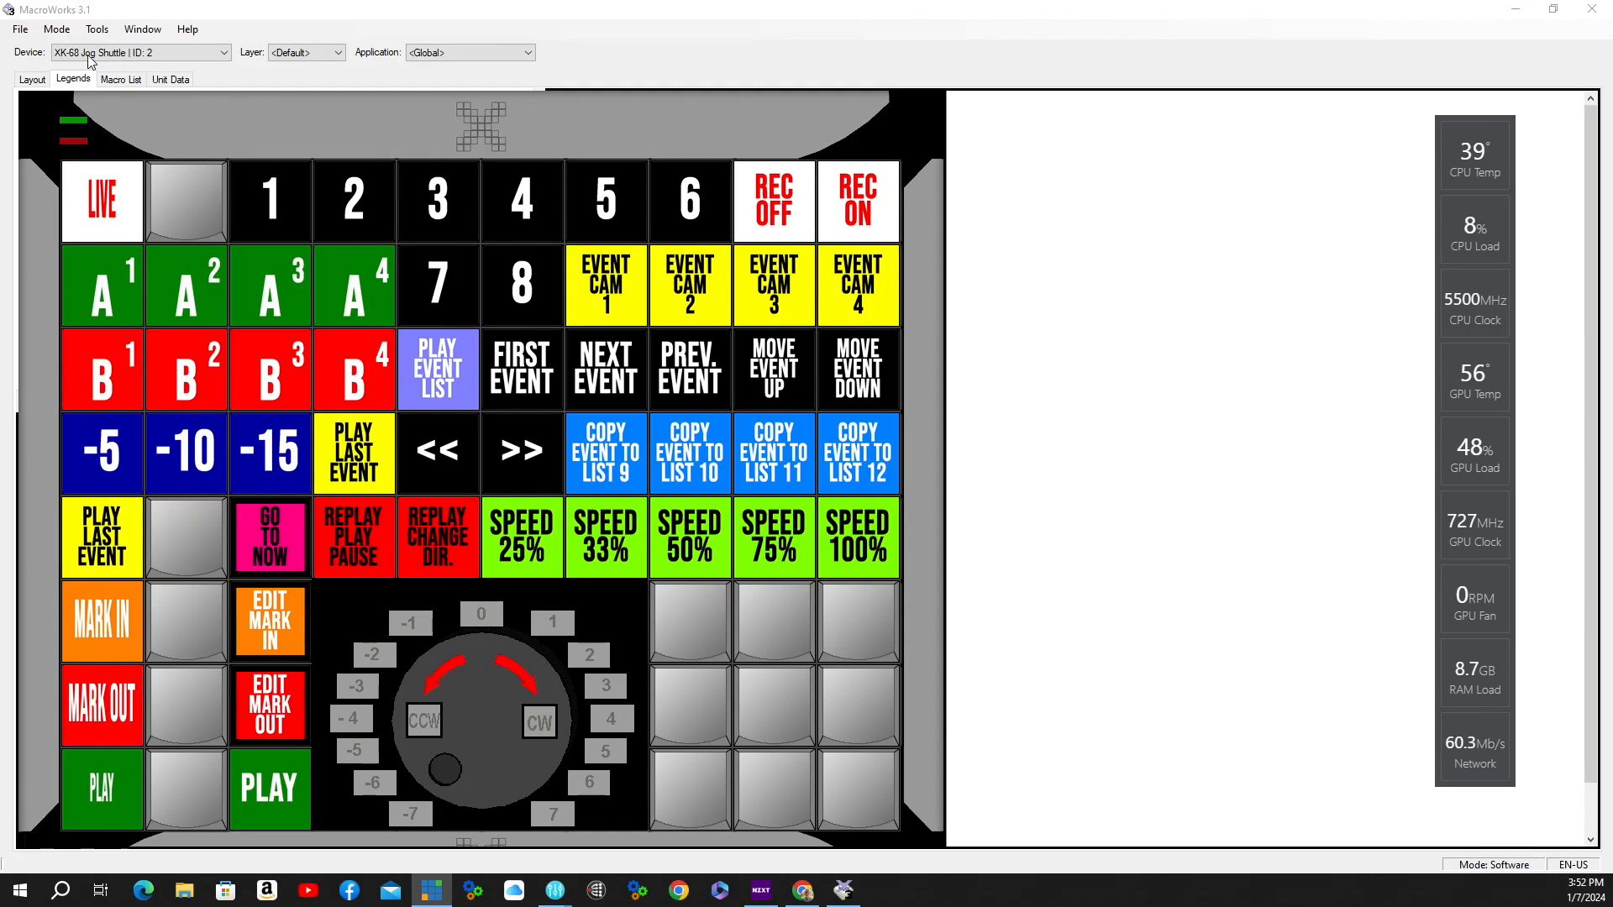
{"action": "left_click", "coordinate": [20, 30]}
{"action": "mouse_move", "coordinate": [95, 179]}
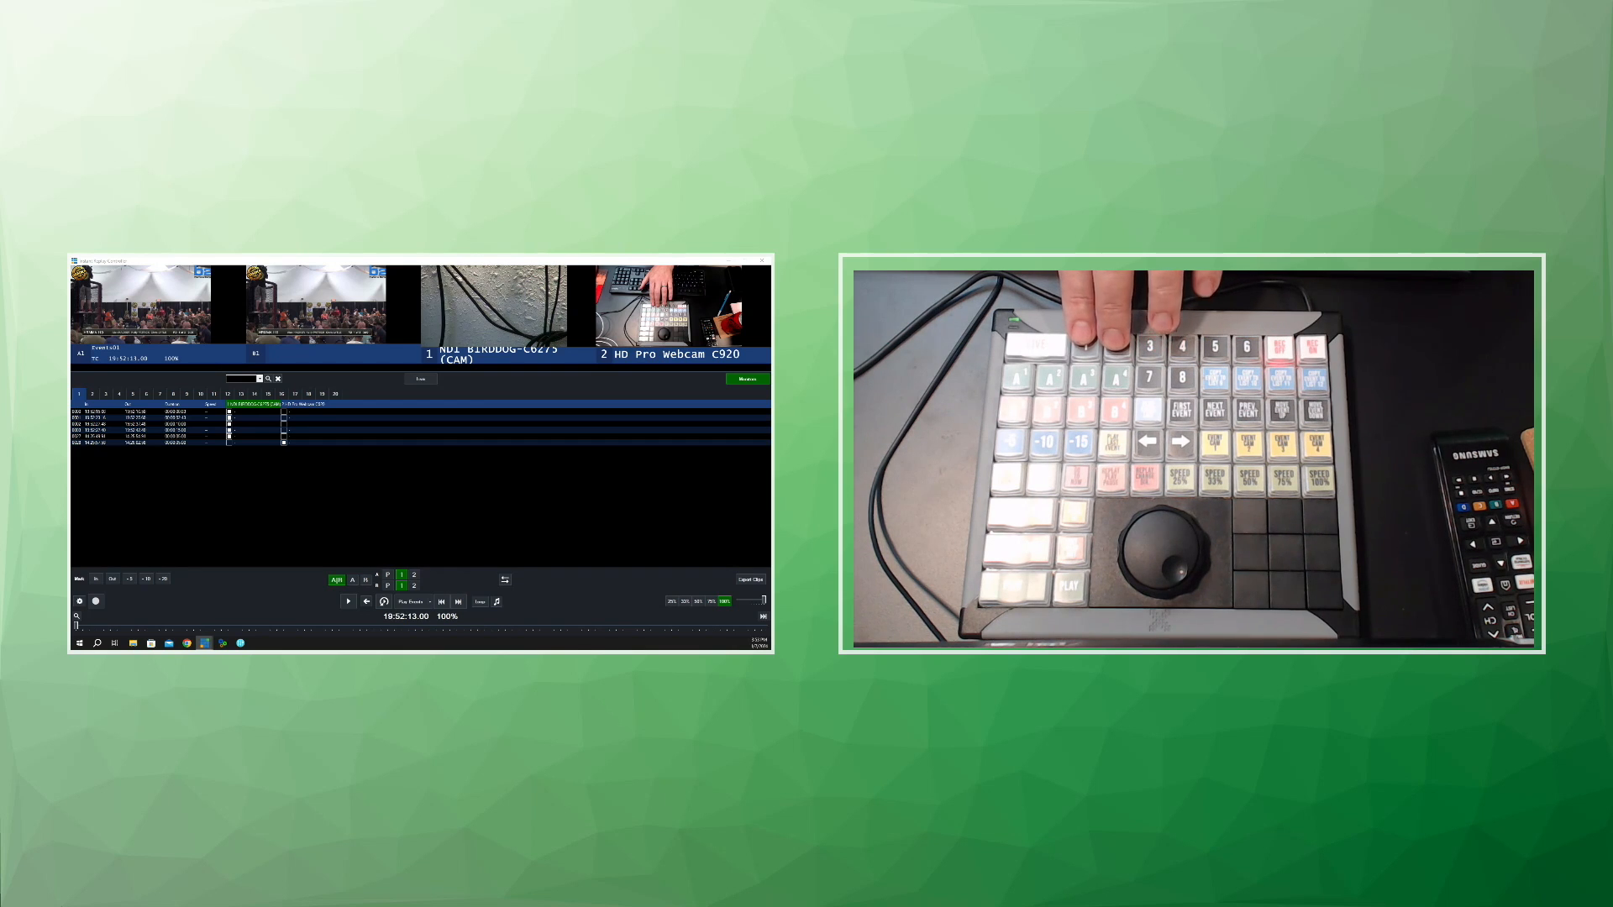
- In the vMix Instant Replay Controller, show event lists 2, 3 and 4, and return to list 1
{"action": "key", "text": "2"}
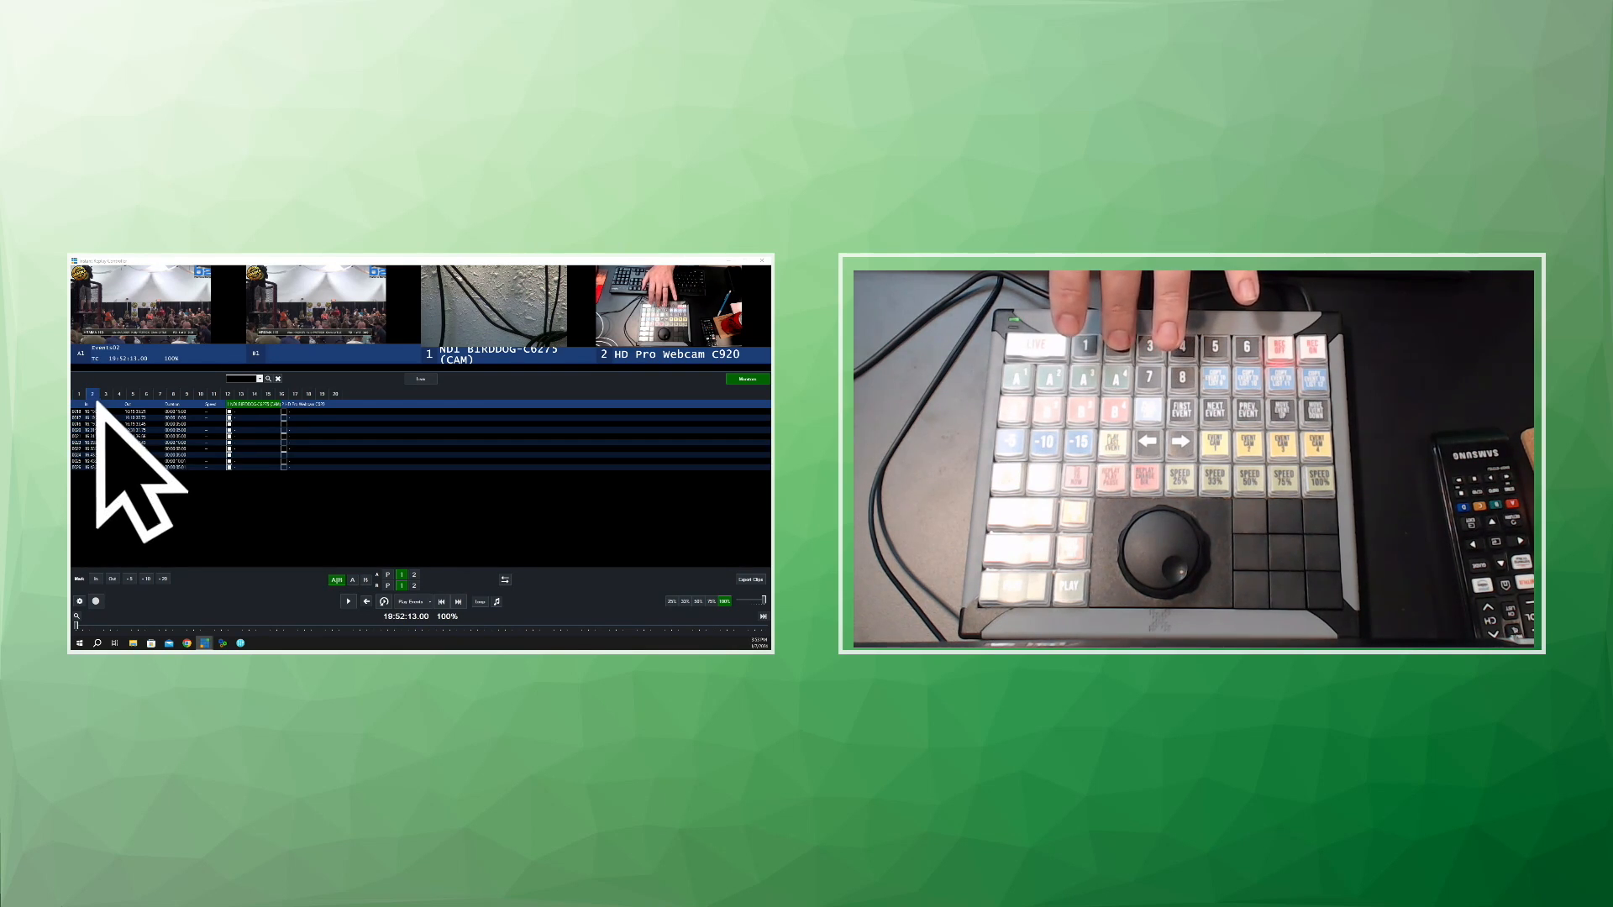
{"action": "key", "text": "3"}
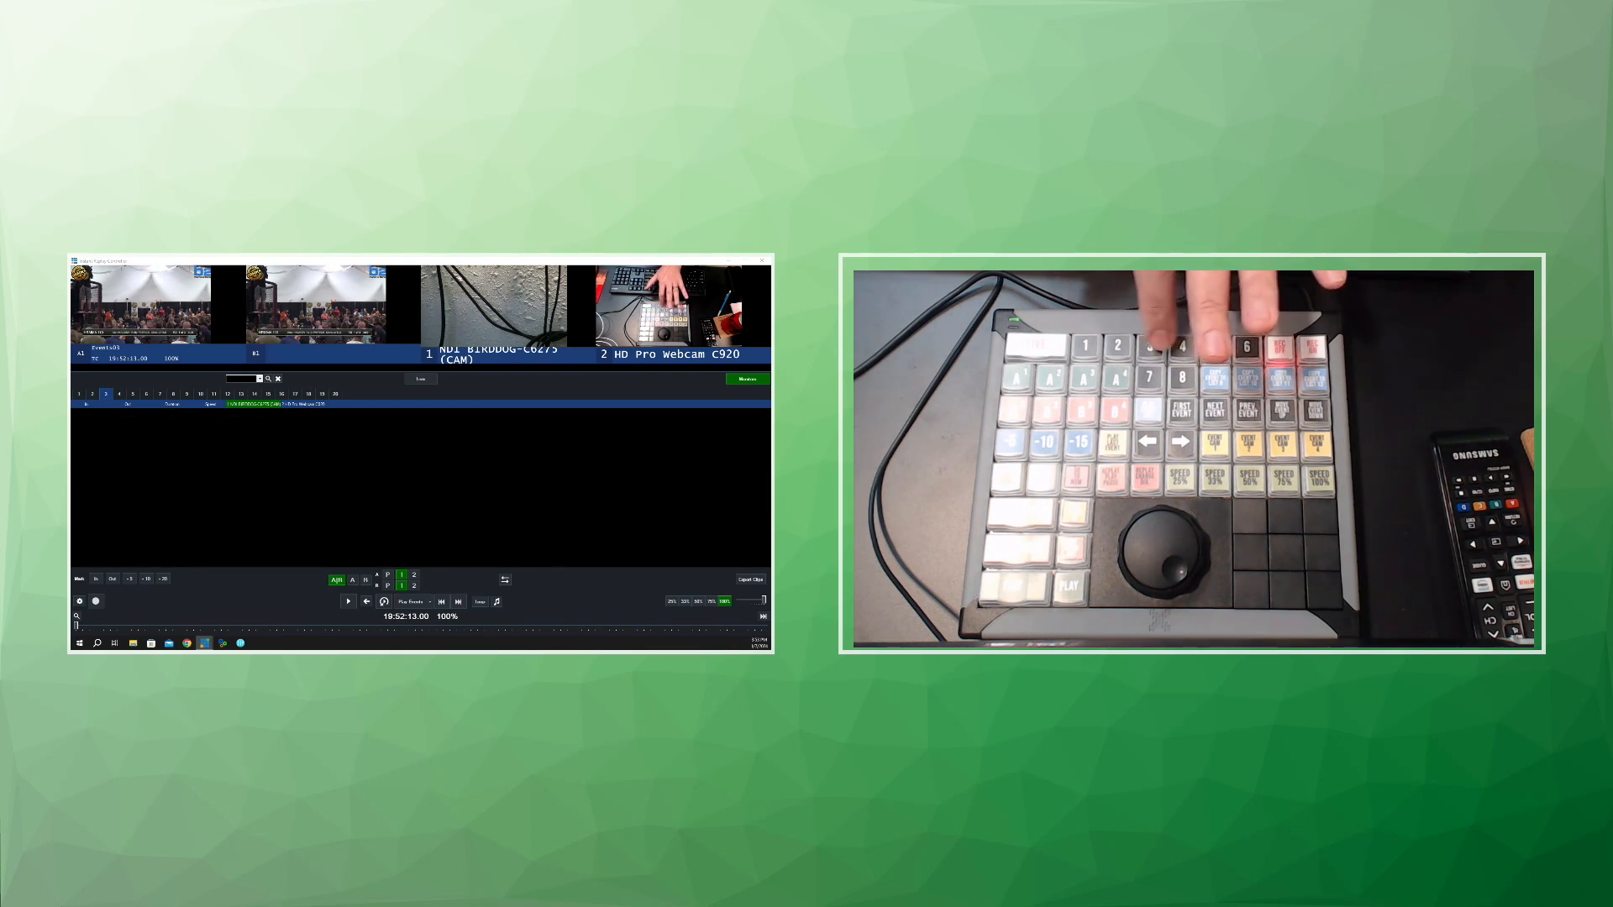
{"action": "key", "text": "4"}
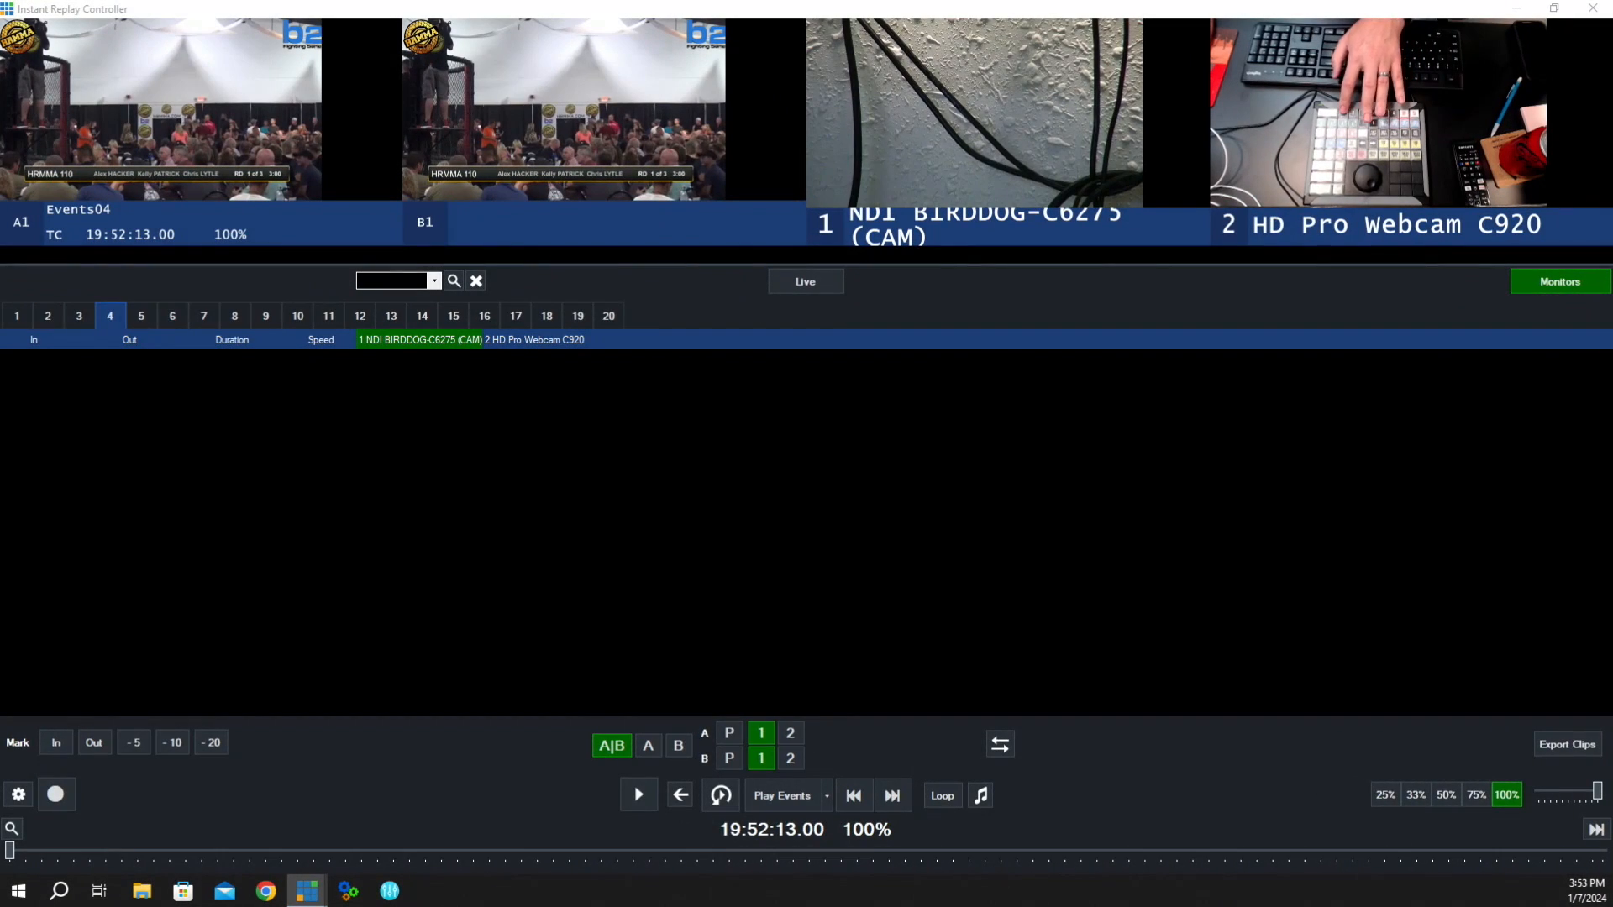
{"action": "key", "text": "1"}
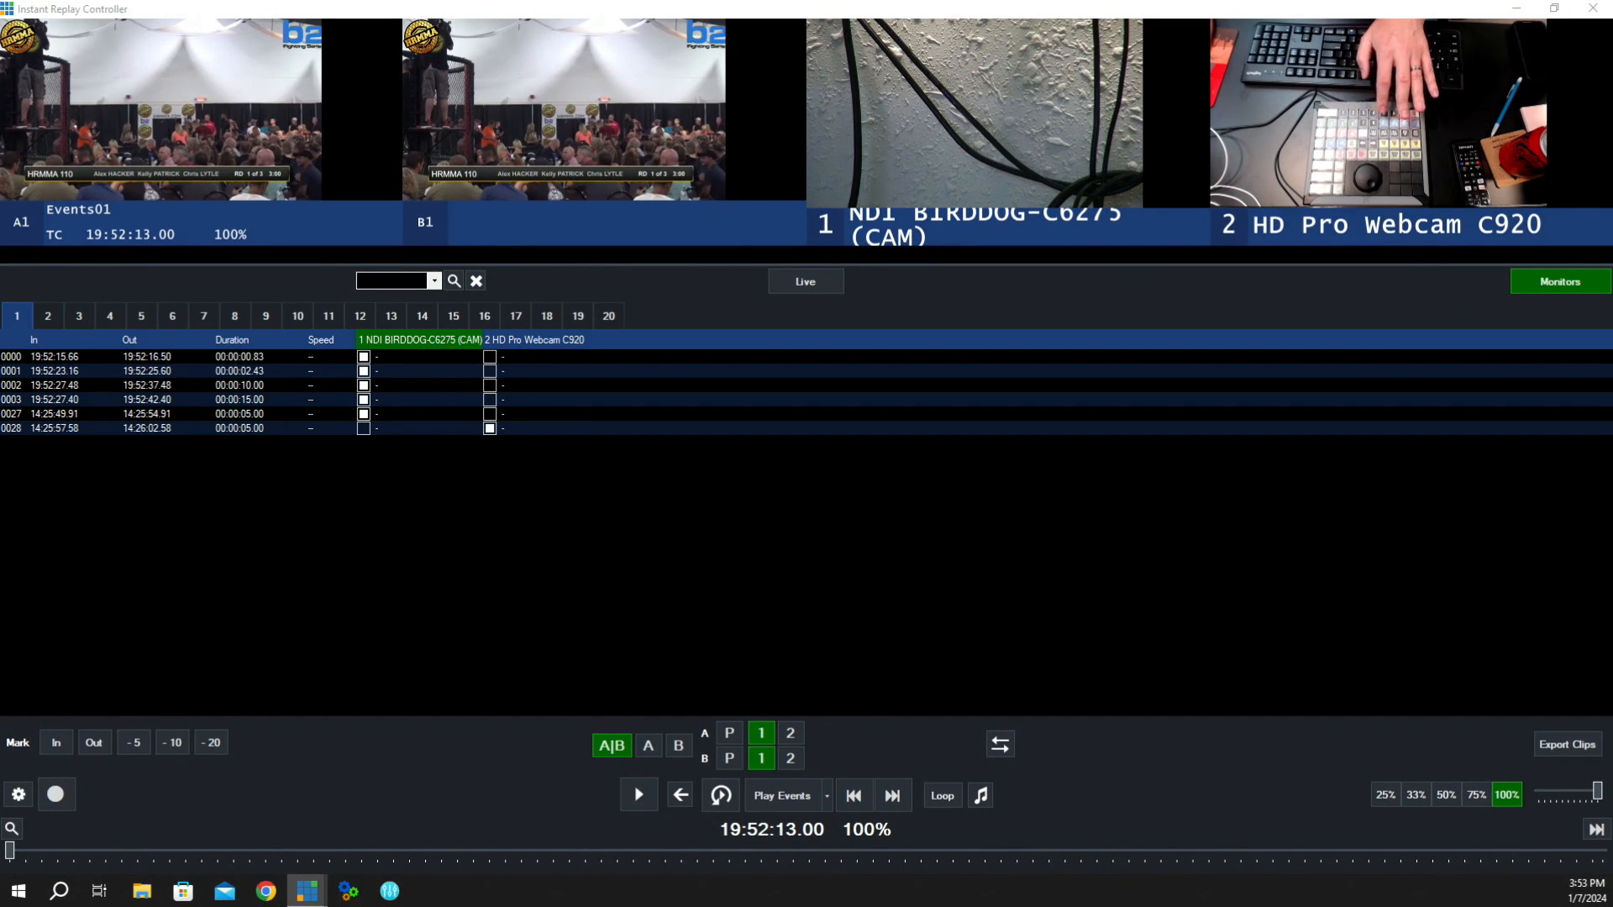
- Step through replay event lists 2 to 8 in order and go back to event list 1
{"action": "key", "text": "2"}
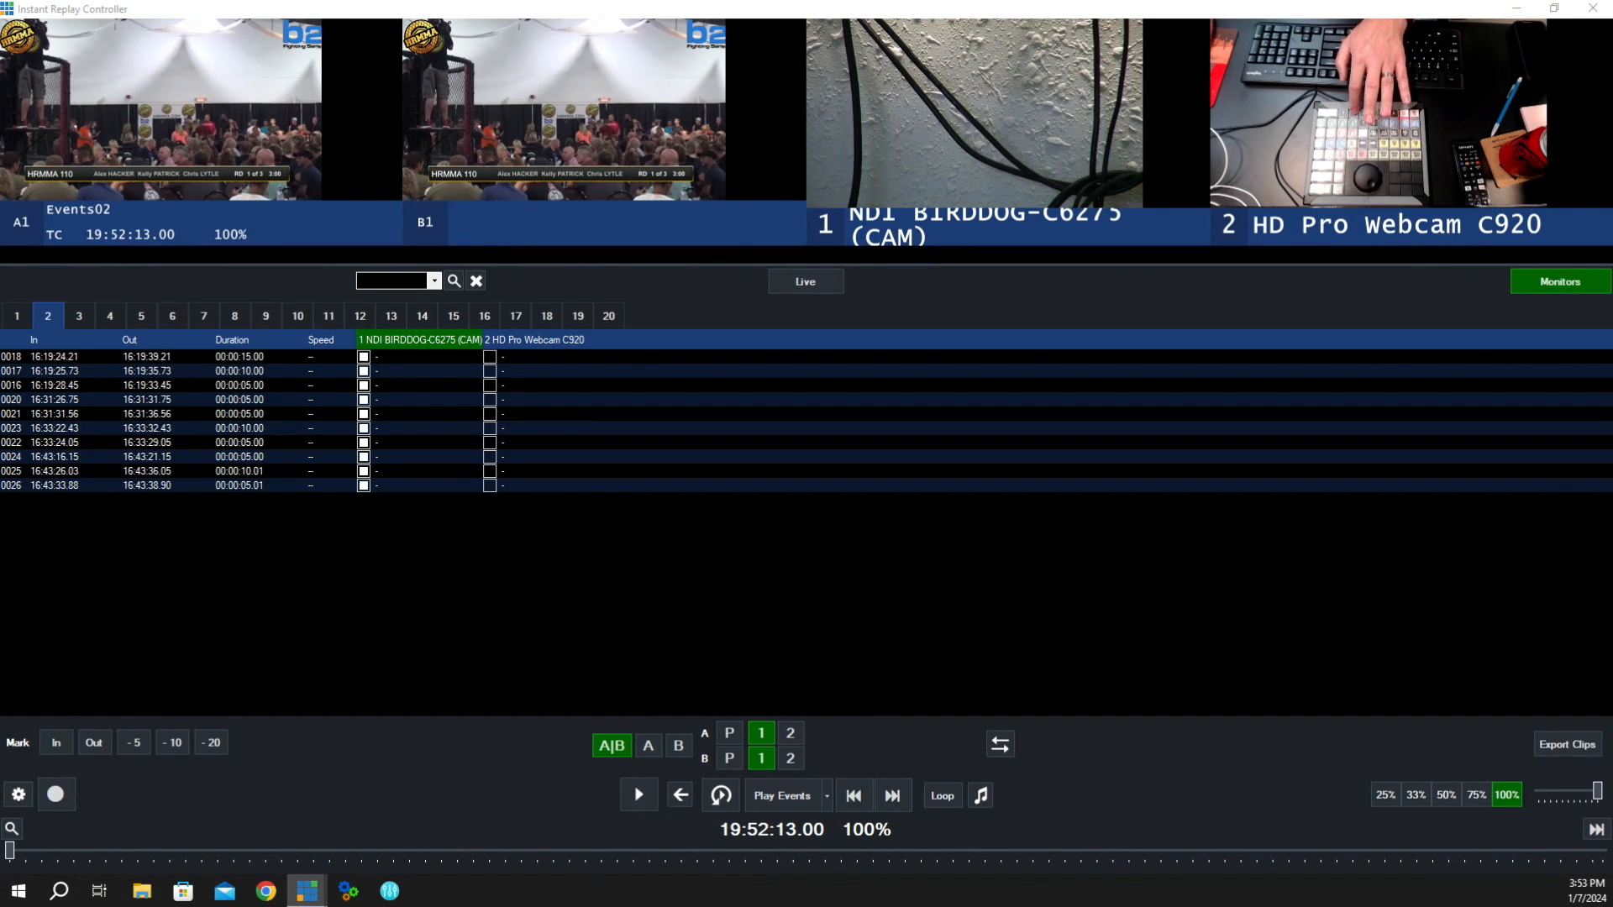
{"action": "key", "text": "3"}
{"action": "key", "text": "4"}
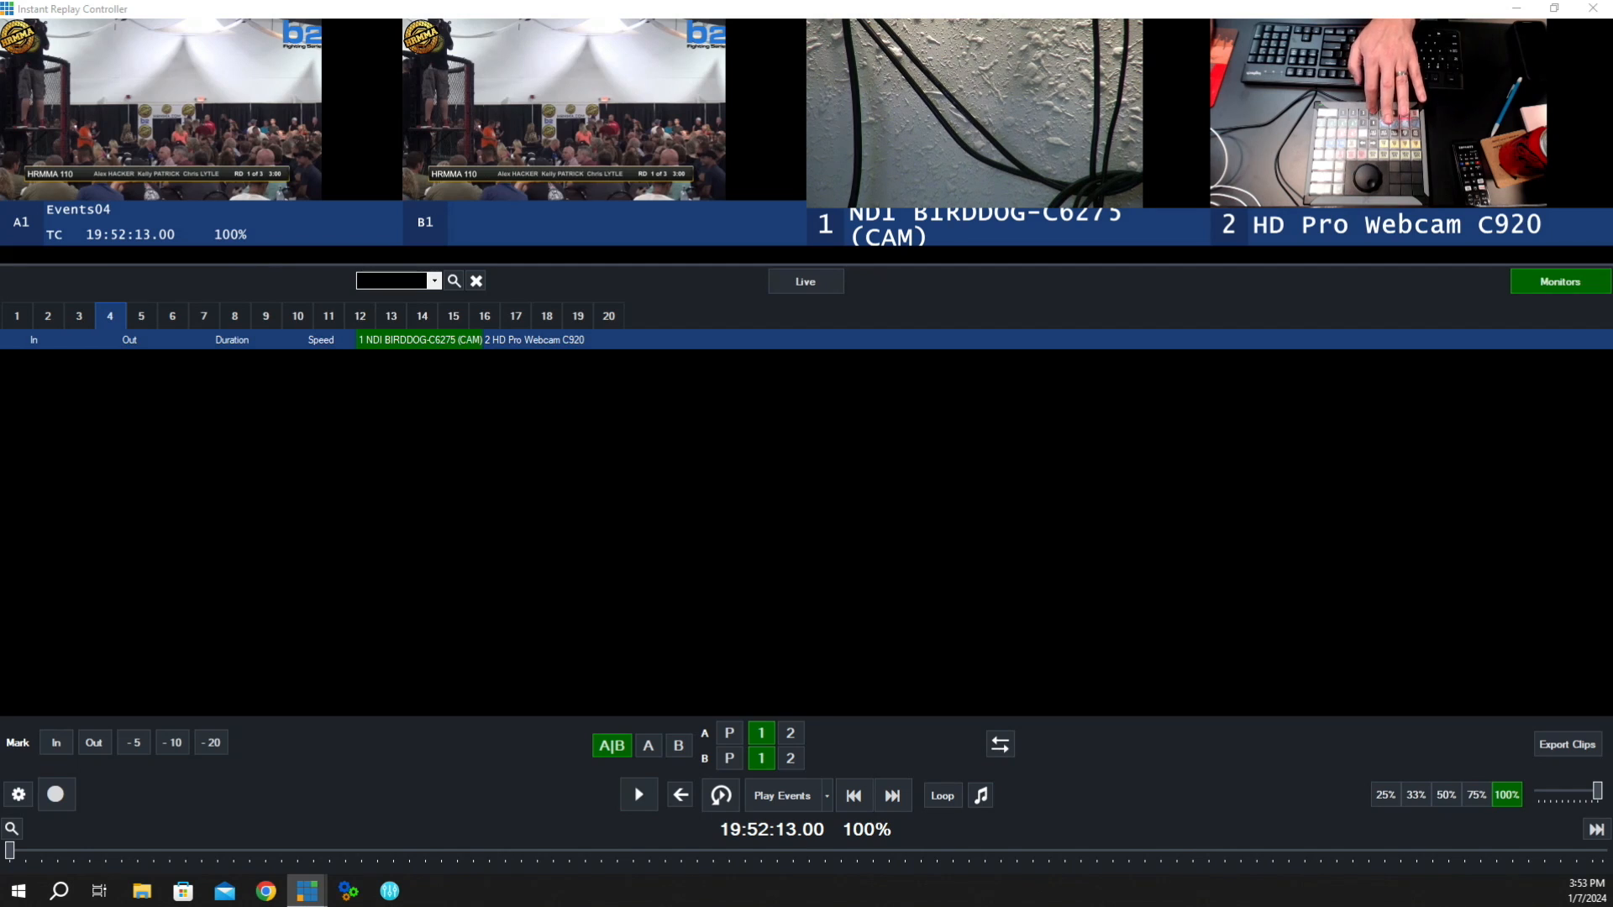
{"action": "key", "text": "5"}
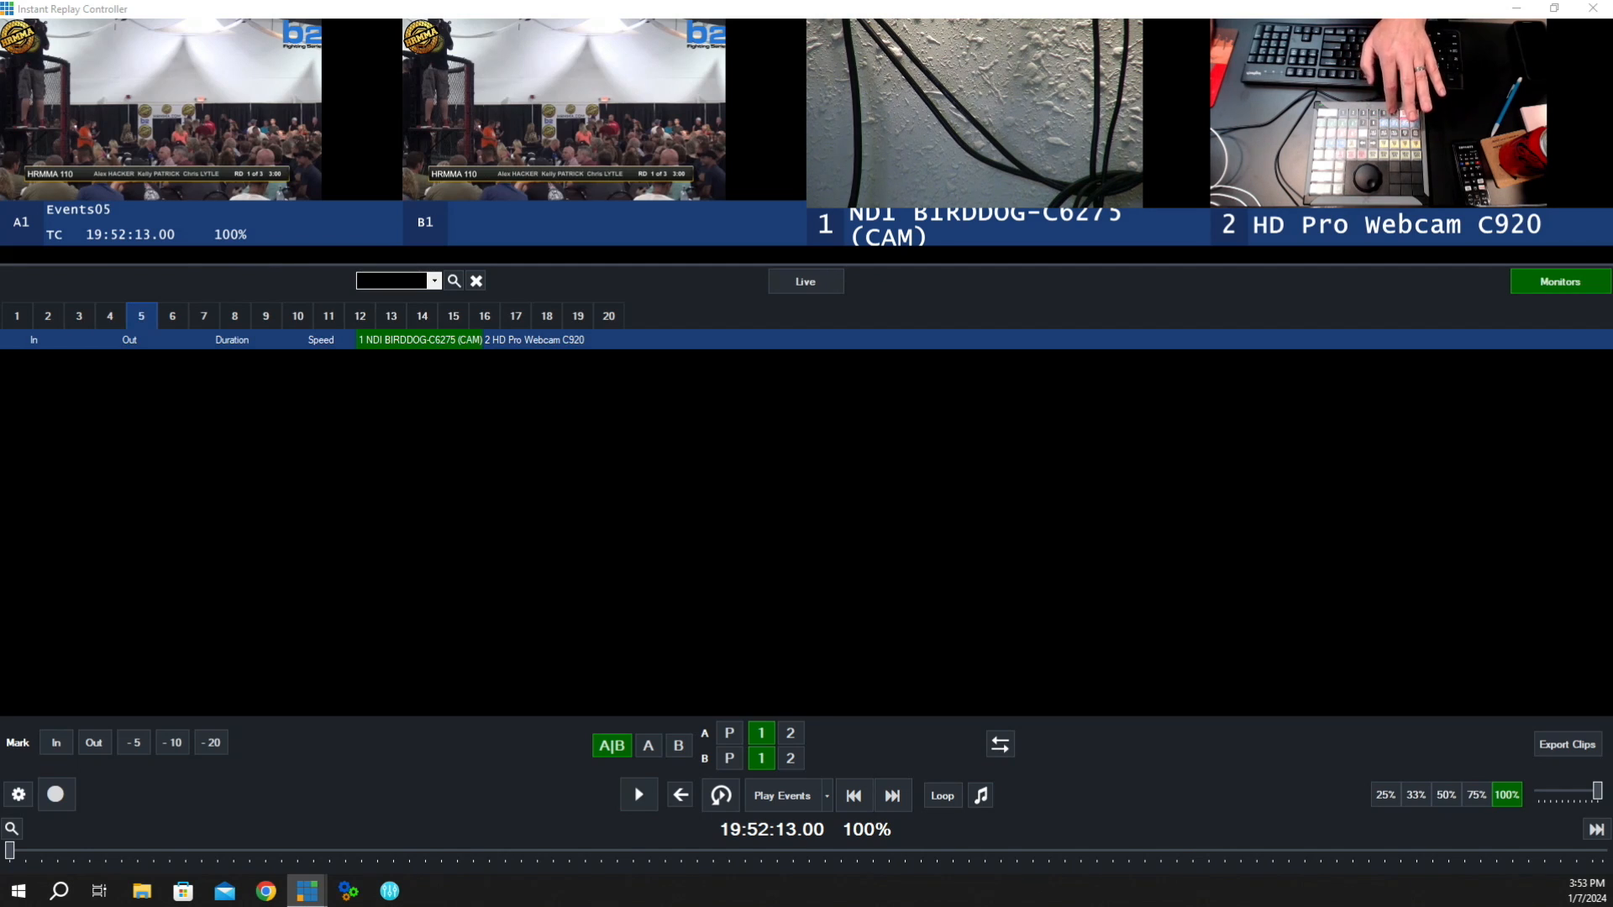
{"action": "key", "text": "6"}
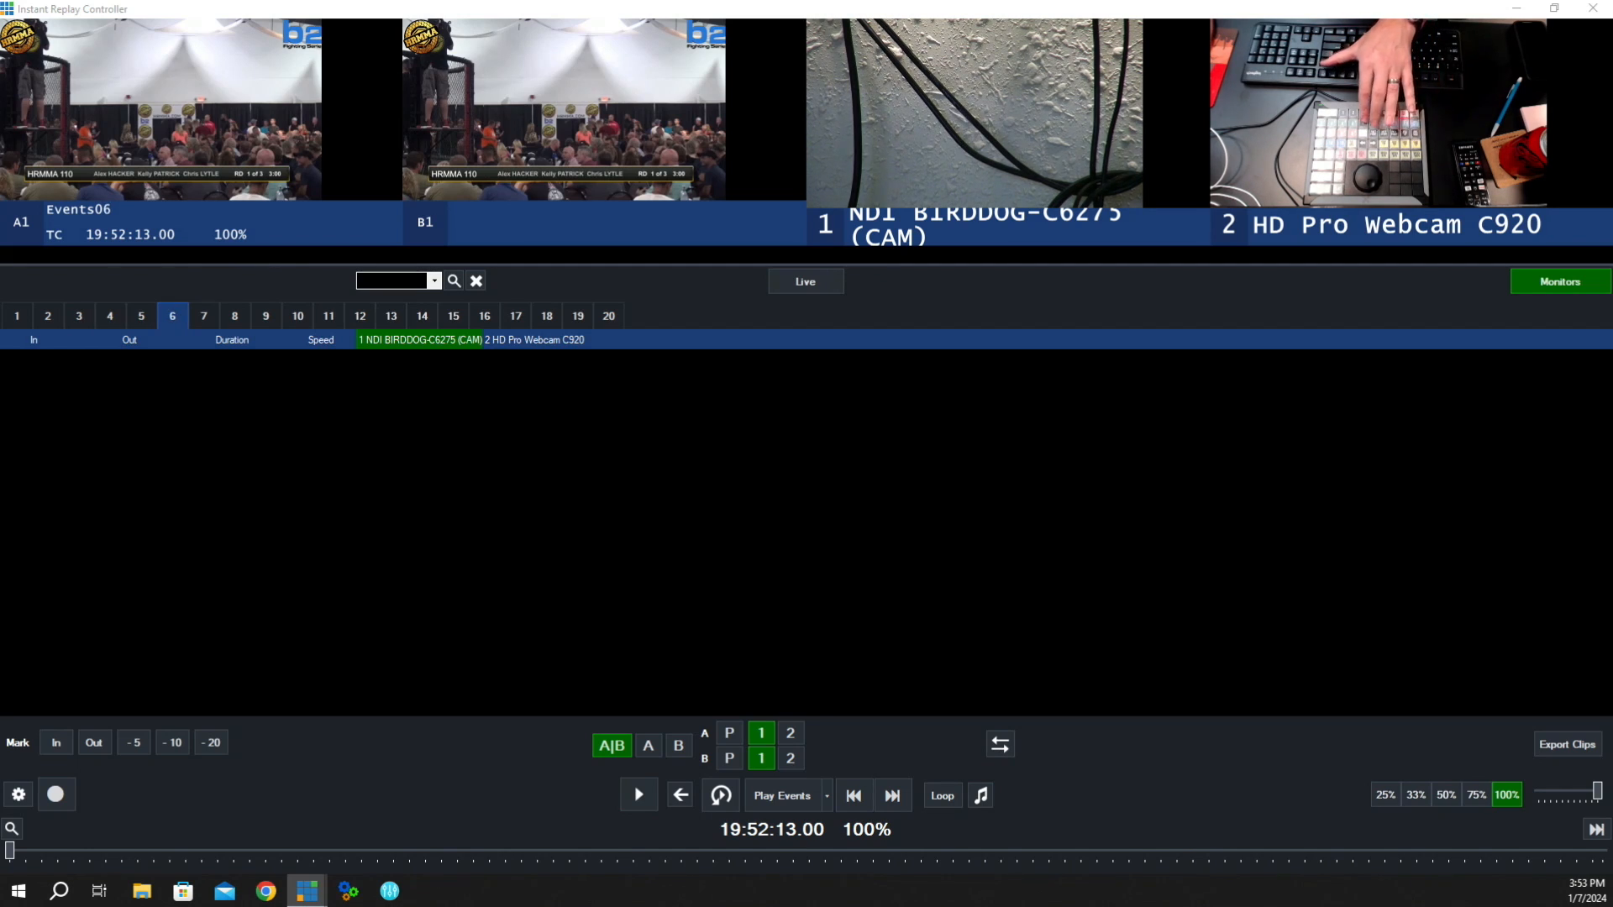
{"action": "key", "text": "7"}
{"action": "key", "text": "8"}
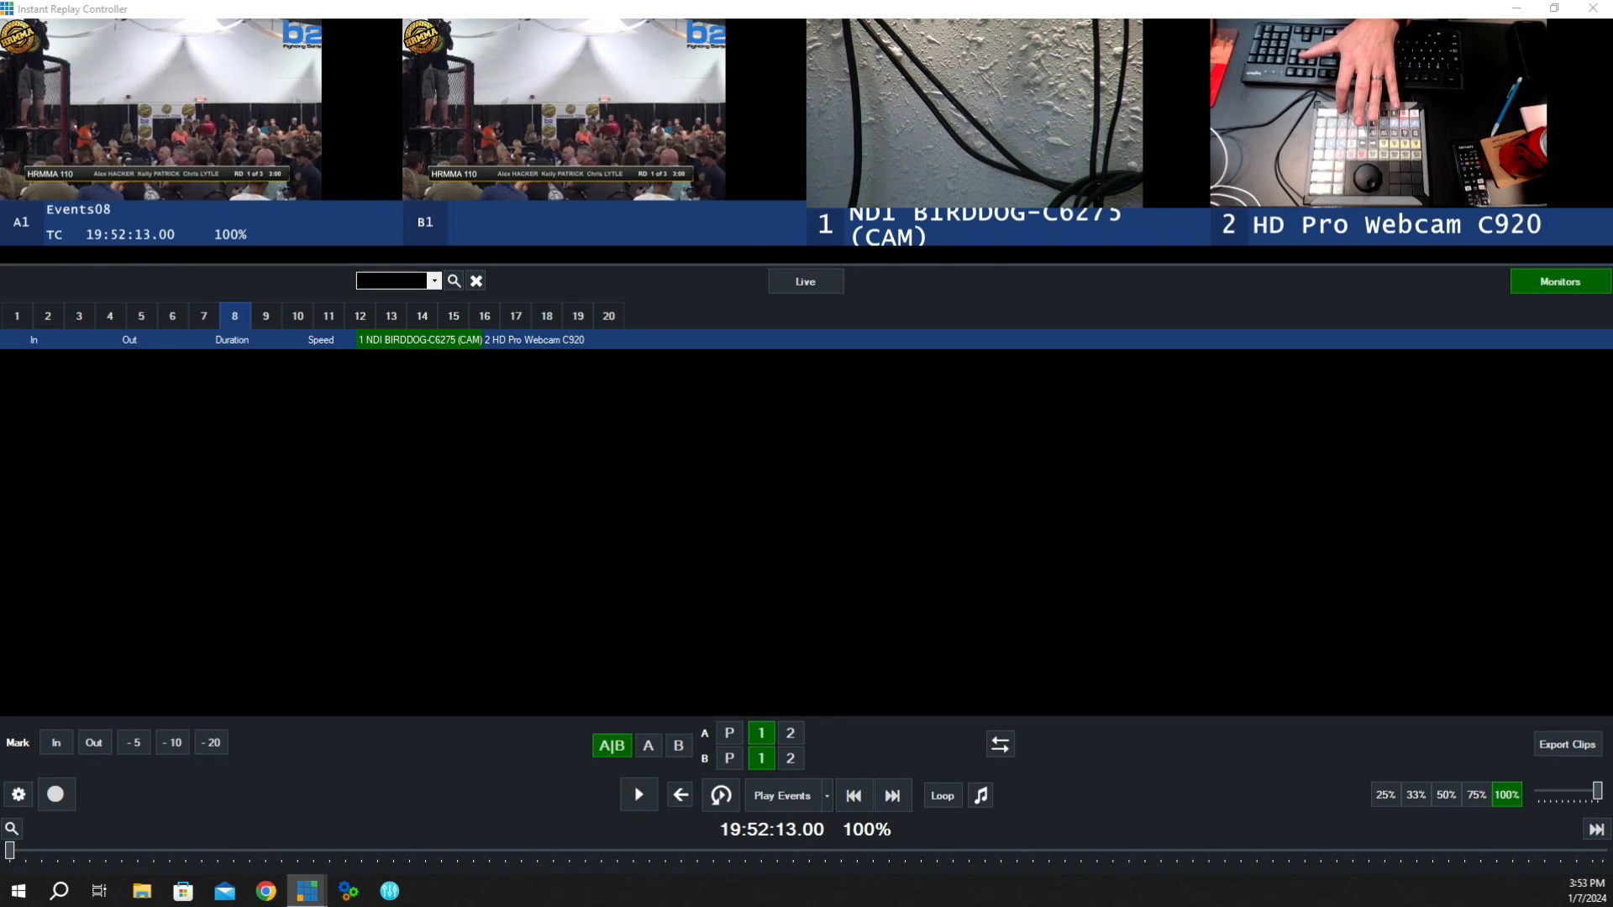
{"action": "key", "text": "1"}
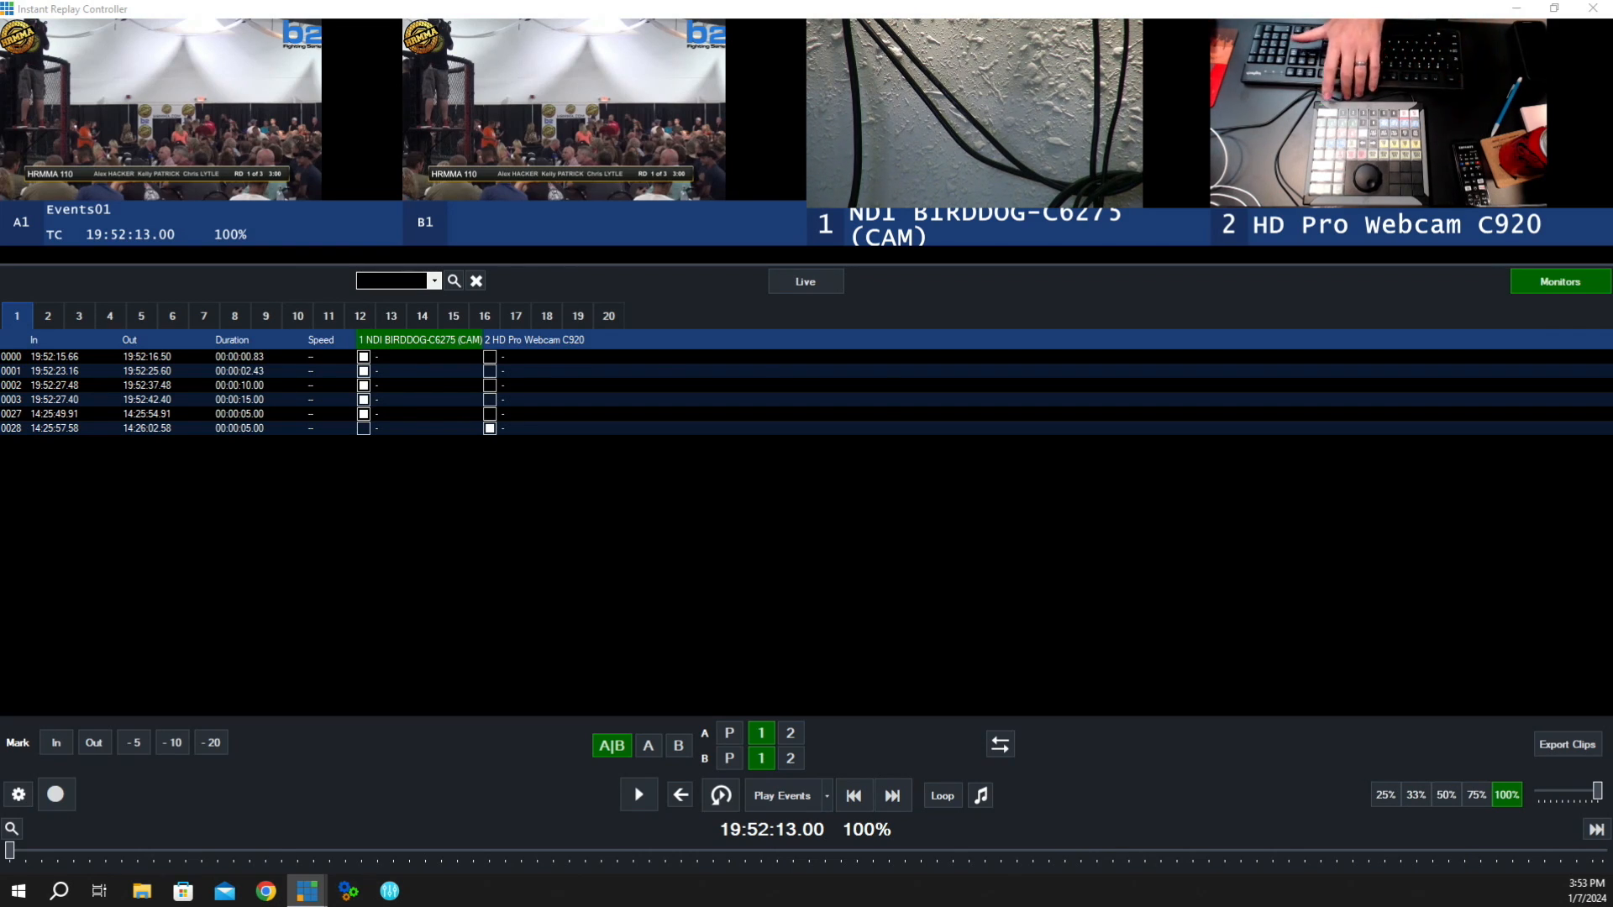
- Turn the replay's Live mode on and off again
{"action": "key", "text": "l"}
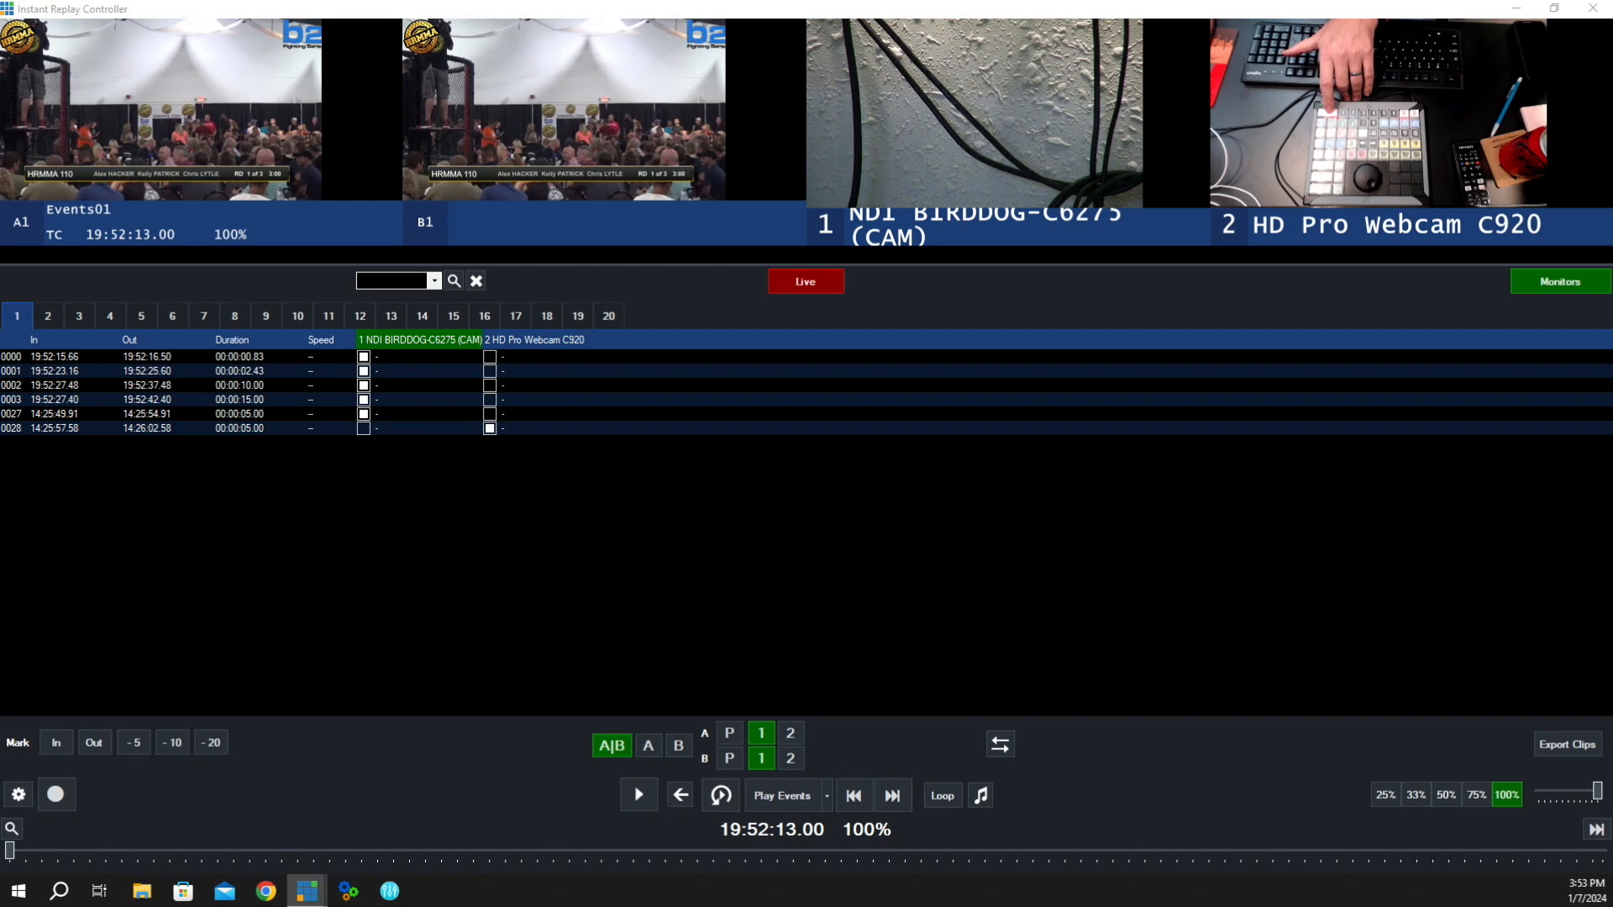
{"action": "key", "text": "l"}
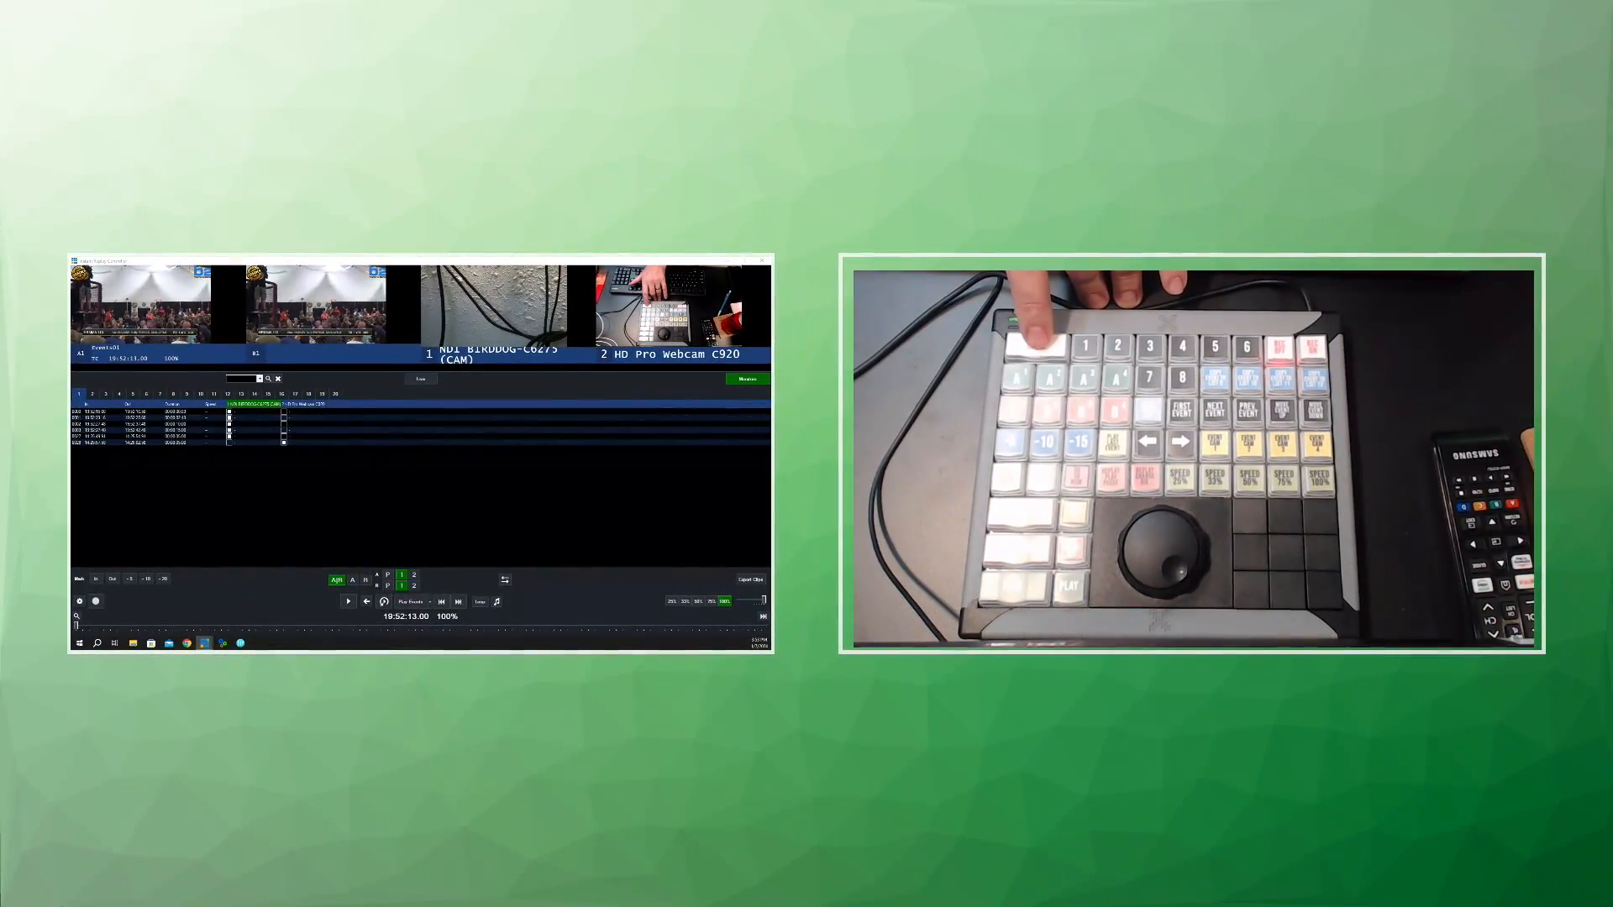
- Toggle live replay on and back off once more in the Instant Replay Controller
{"action": "key", "text": "l"}
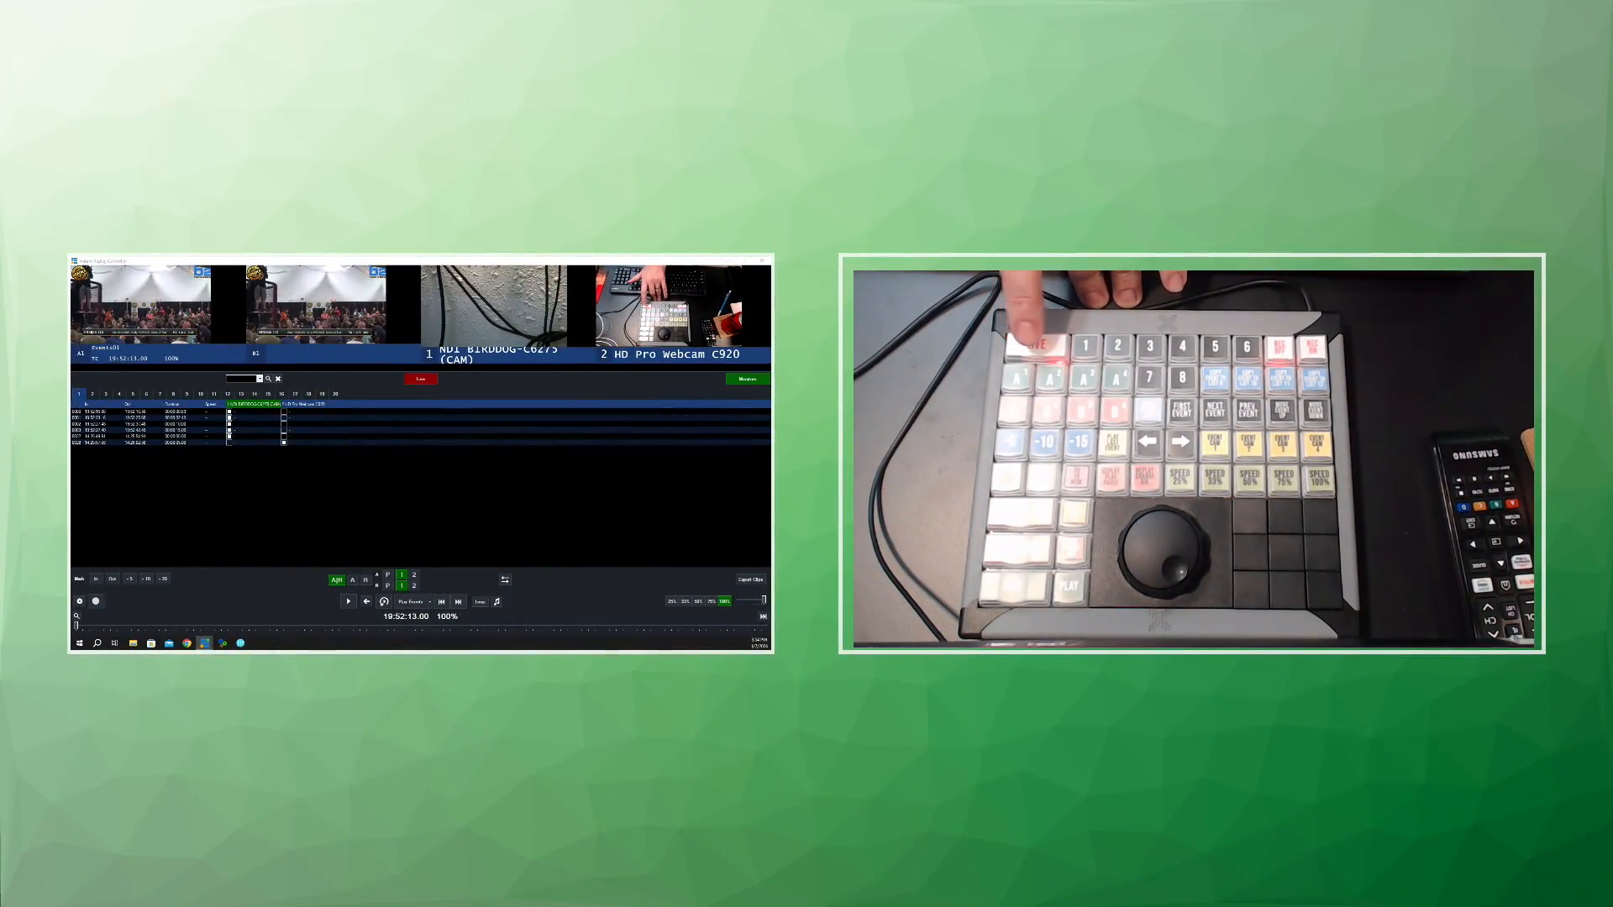
{"action": "key", "text": "l"}
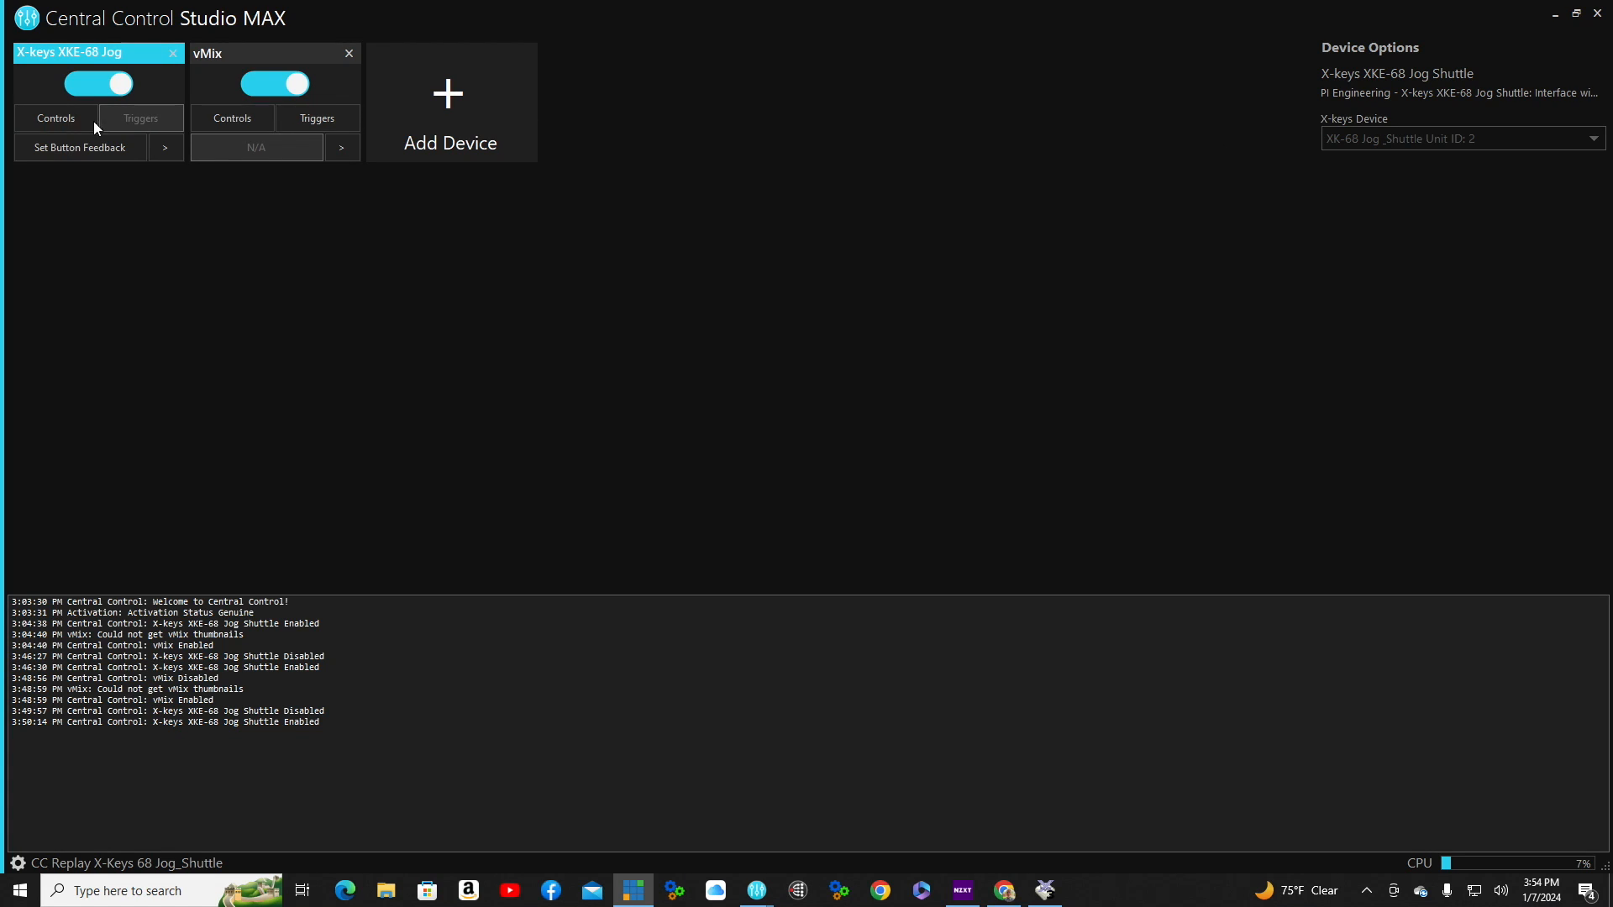
- In Central Control, open the control mapping of the X-keys XKE-68 Jog Shuttle and list the vMix commands
{"action": "left_click", "coordinate": [67, 120]}
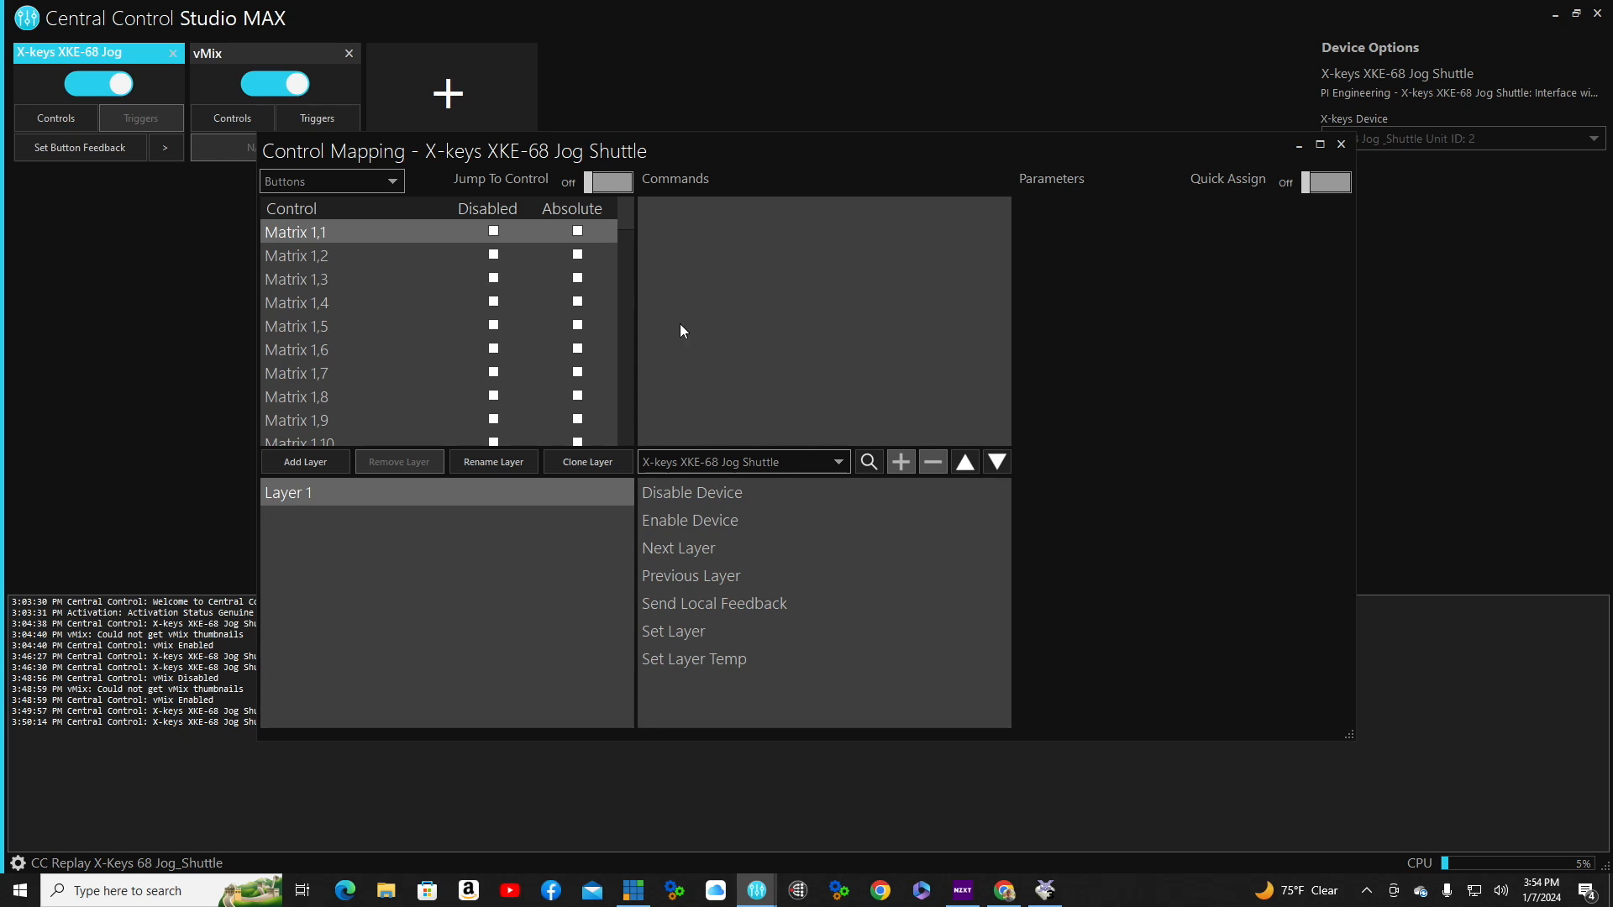
{"action": "left_click", "coordinate": [838, 462]}
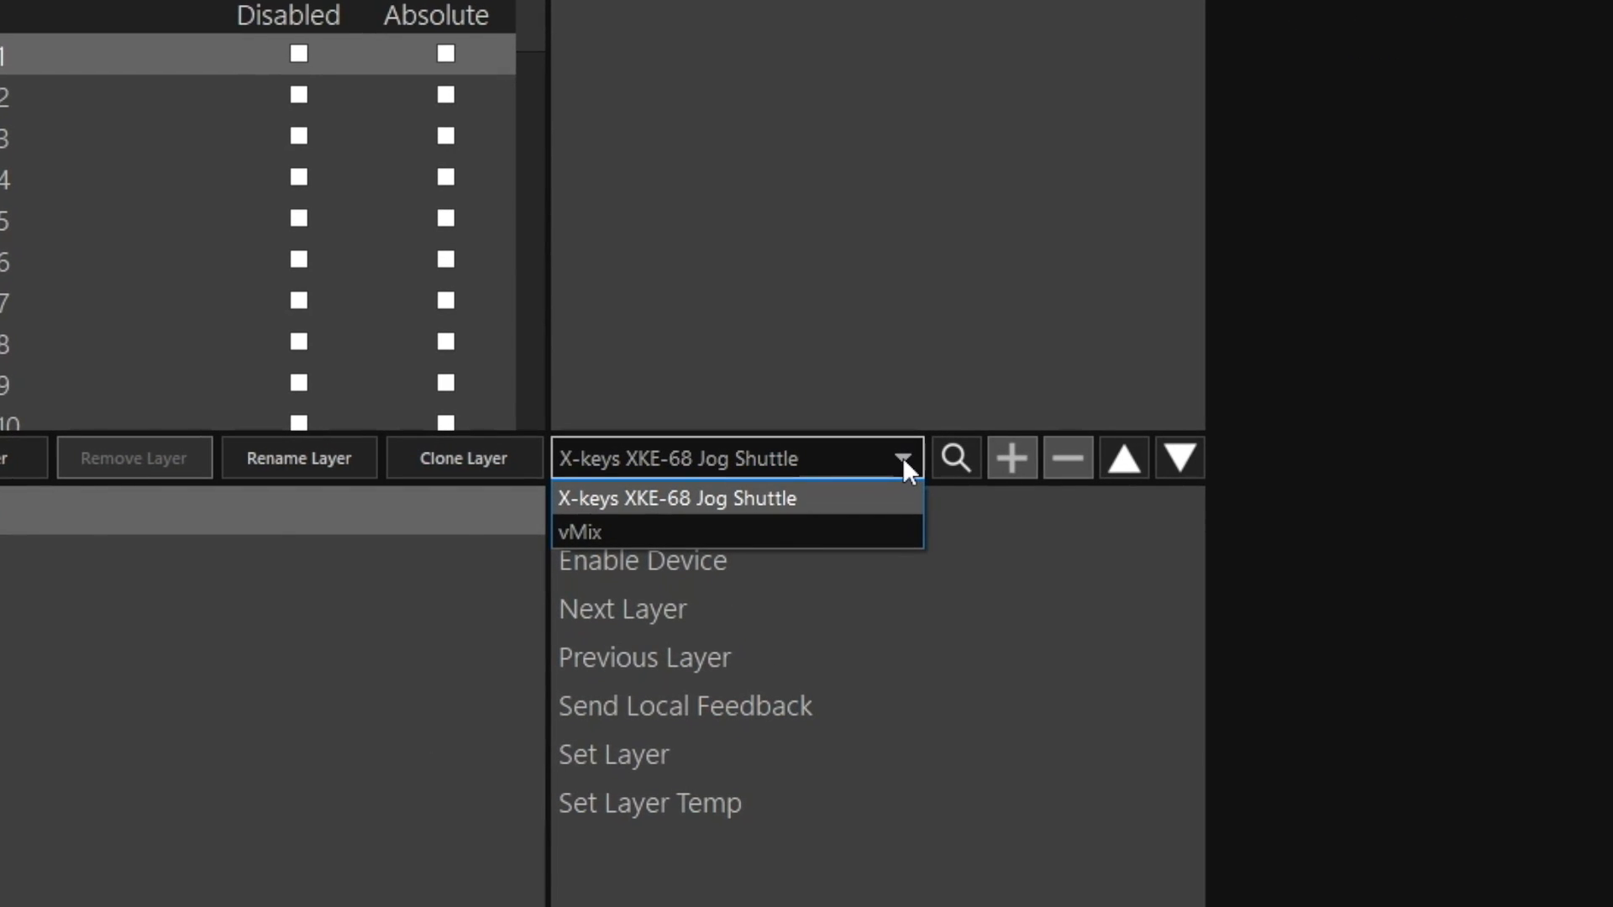
{"action": "left_click", "coordinate": [743, 534]}
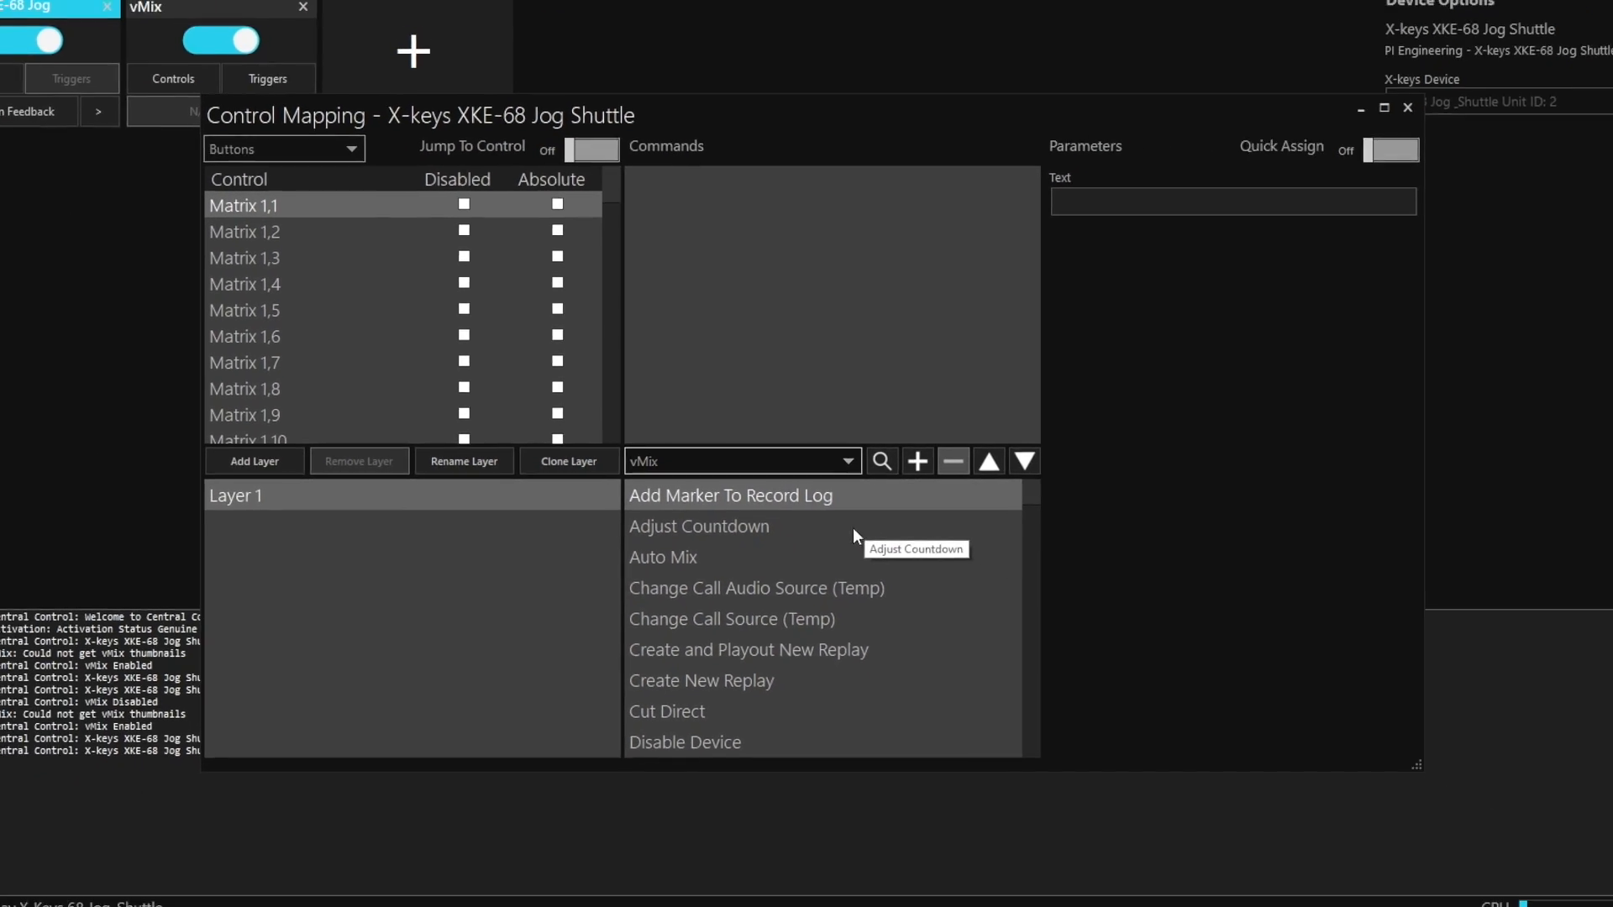
- Look through the available vMix commands to the end of the list and go back to the Replay commands
{"action": "scroll", "coordinate": [910, 697], "scroll_direction": "down", "scroll_amount": 4}
{"action": "scroll", "coordinate": [842, 592], "scroll_direction": "down", "scroll_amount": 15}
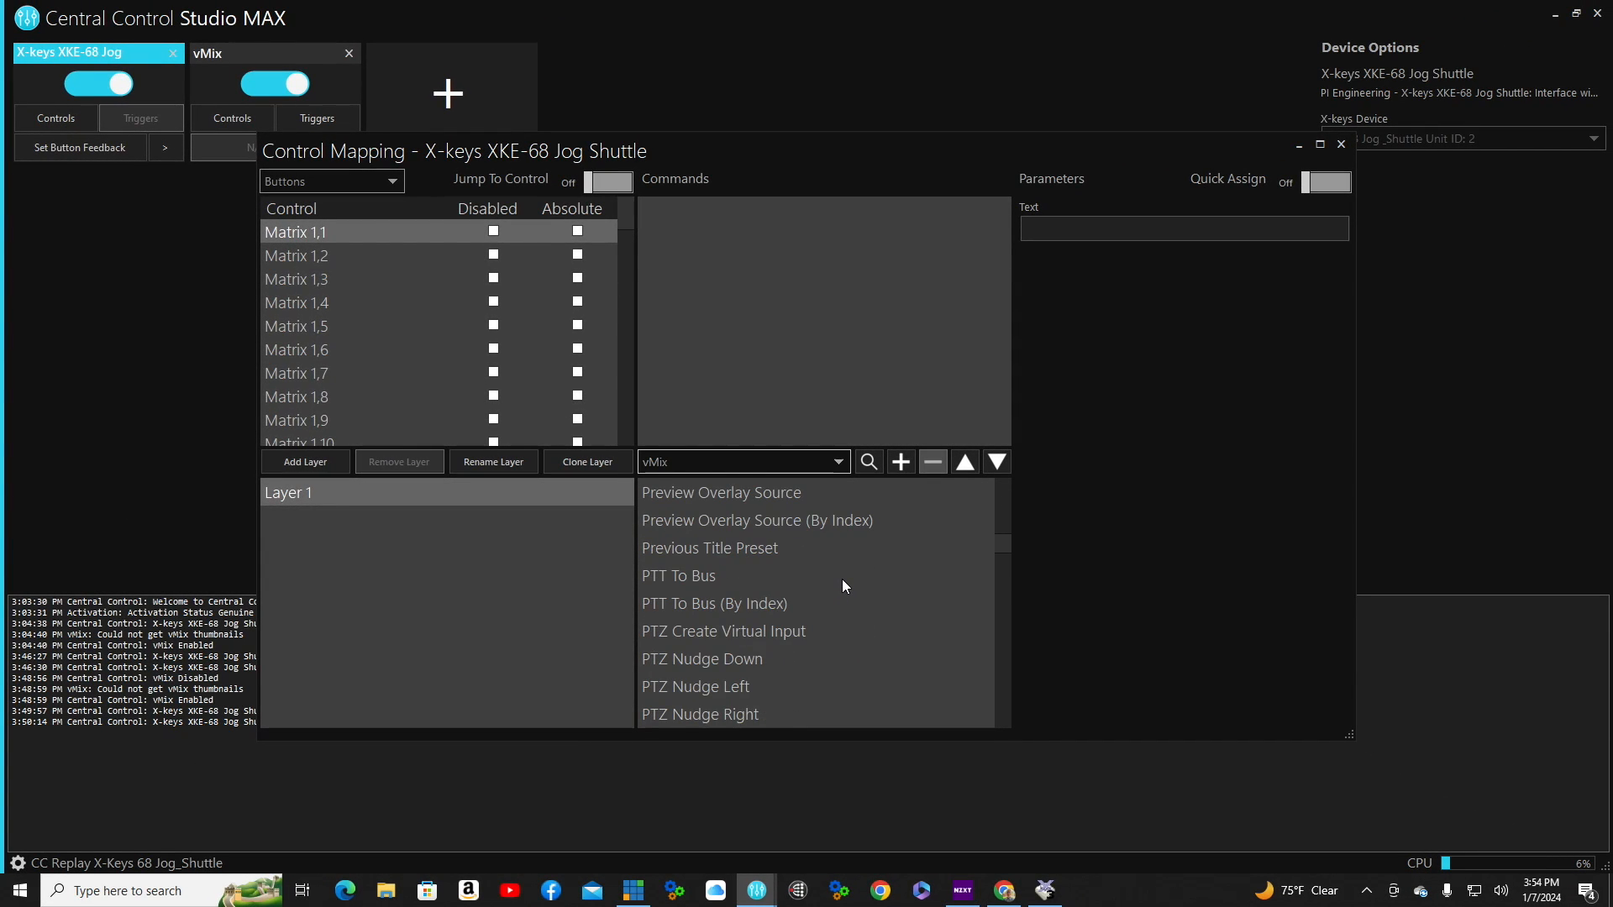
{"action": "scroll", "coordinate": [845, 593], "scroll_direction": "down", "scroll_amount": 10}
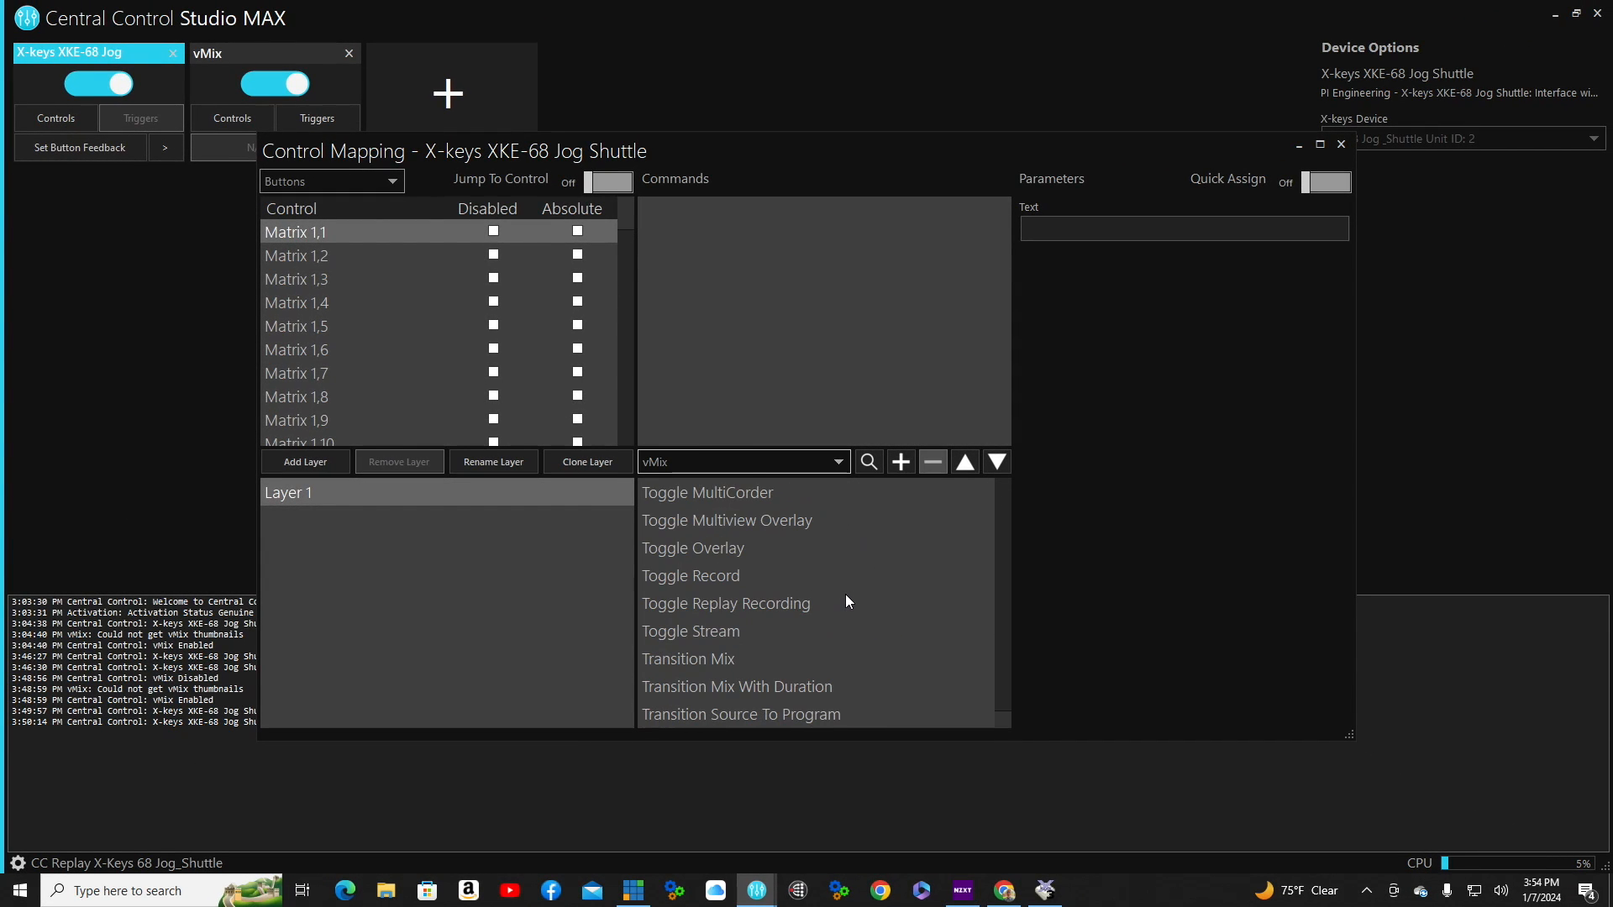
{"action": "scroll", "coordinate": [845, 593], "scroll_direction": "up", "scroll_amount": 2}
{"action": "scroll", "coordinate": [844, 593], "scroll_direction": "up", "scroll_amount": 10}
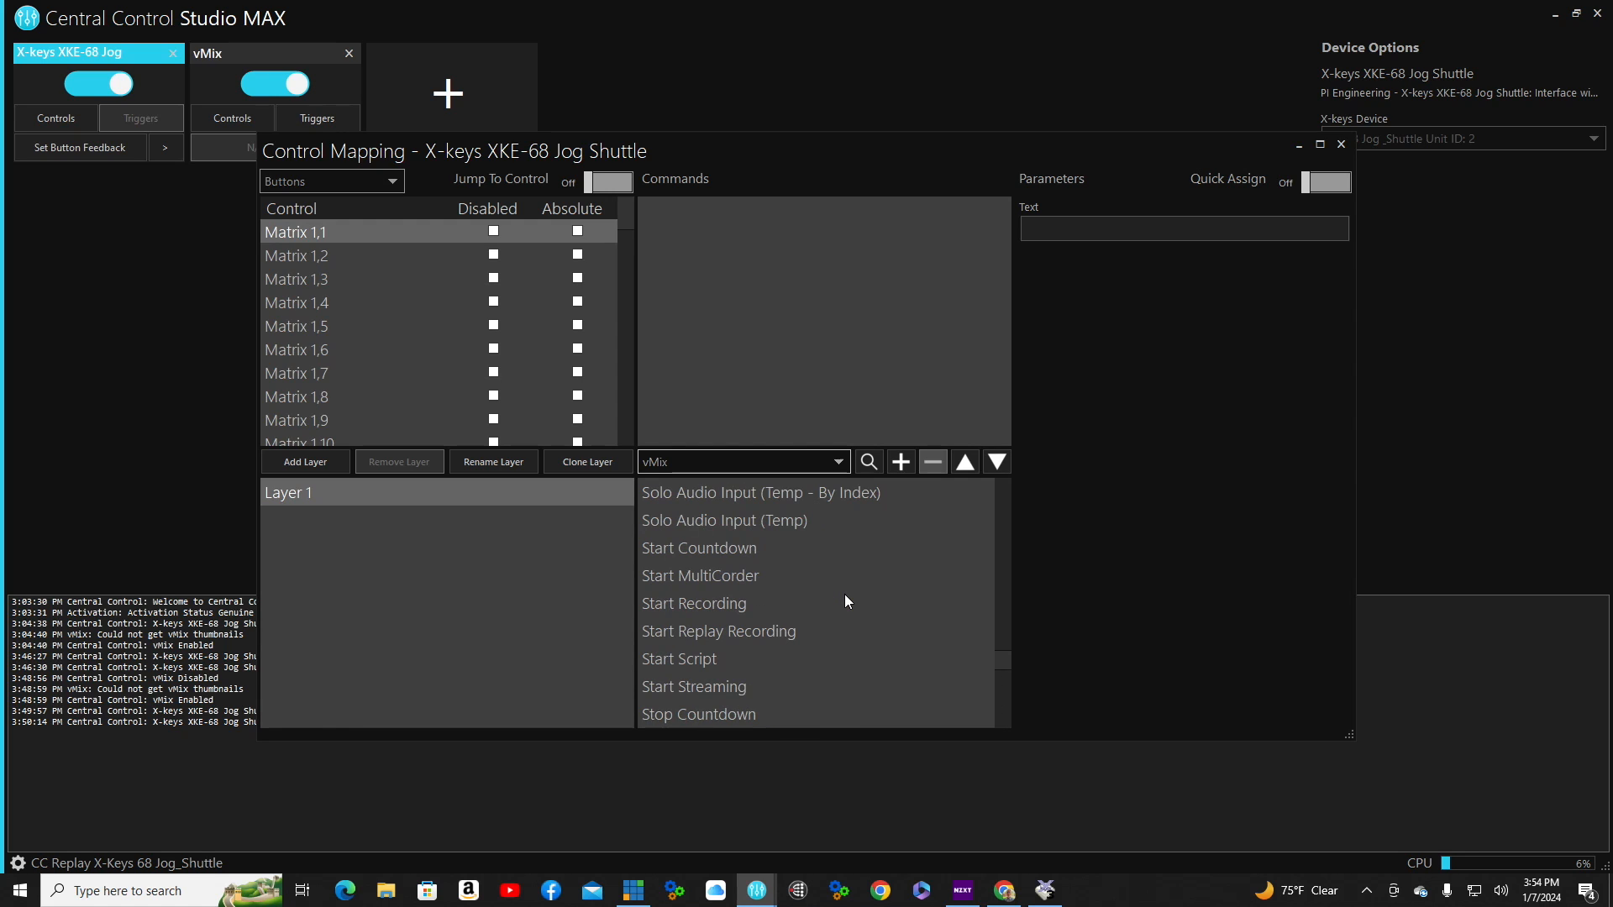
{"action": "scroll", "coordinate": [845, 596], "scroll_direction": "up", "scroll_amount": 15}
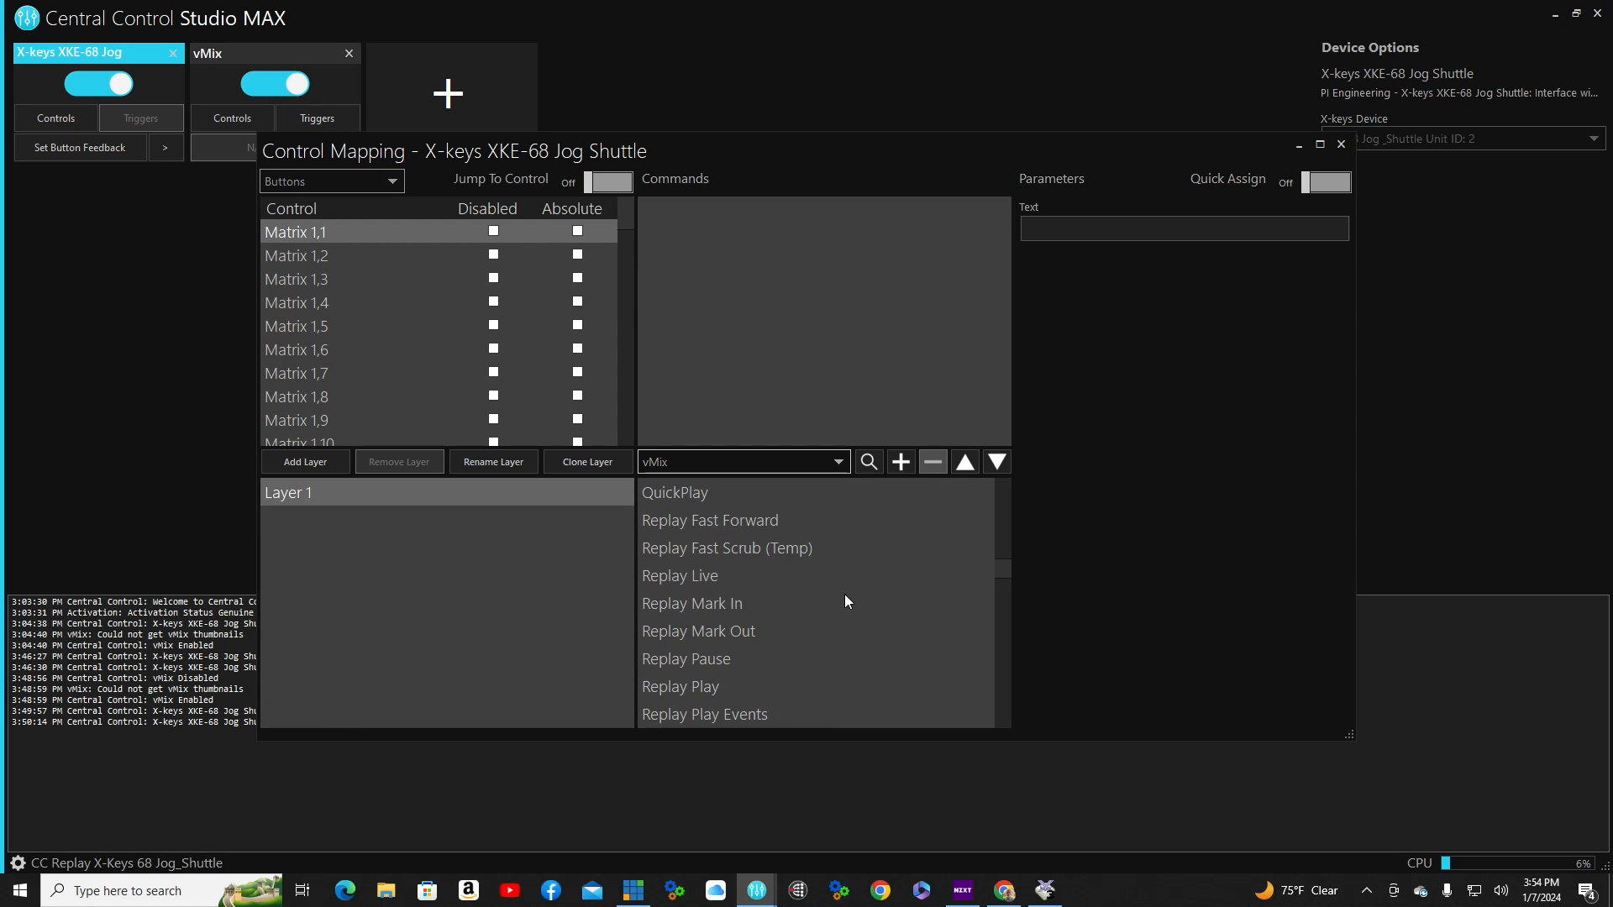
{"action": "scroll", "coordinate": [847, 601], "scroll_direction": "down", "scroll_amount": 2}
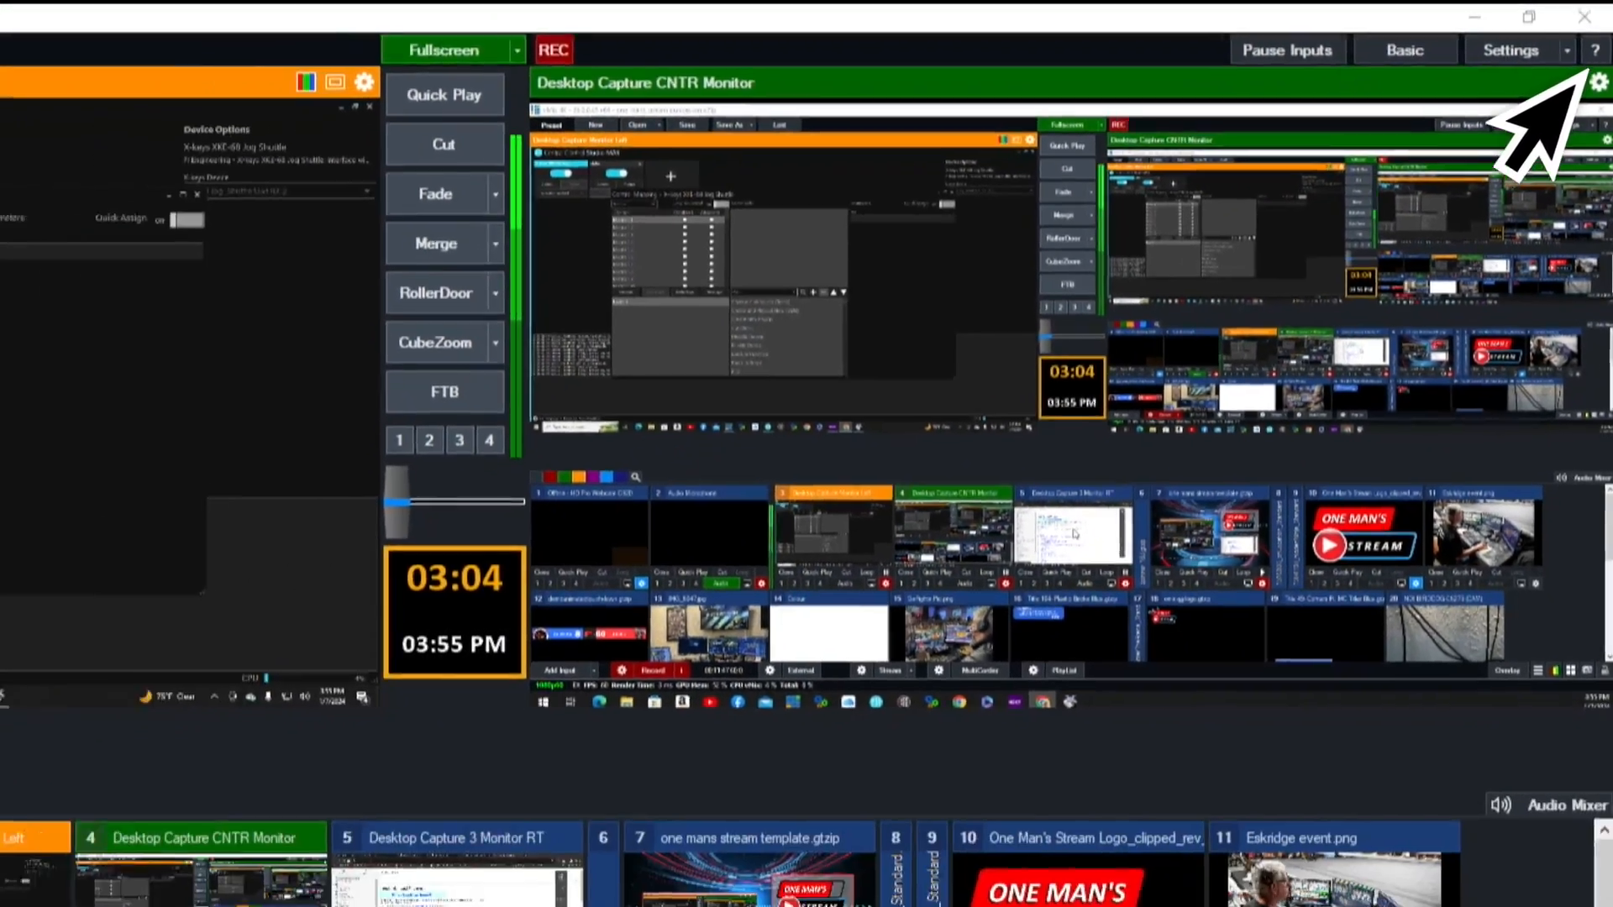
- Switch to vMix, open its online user guide and go to the Shortcut Function Reference page
{"action": "left_click", "coordinate": [775, 684]}
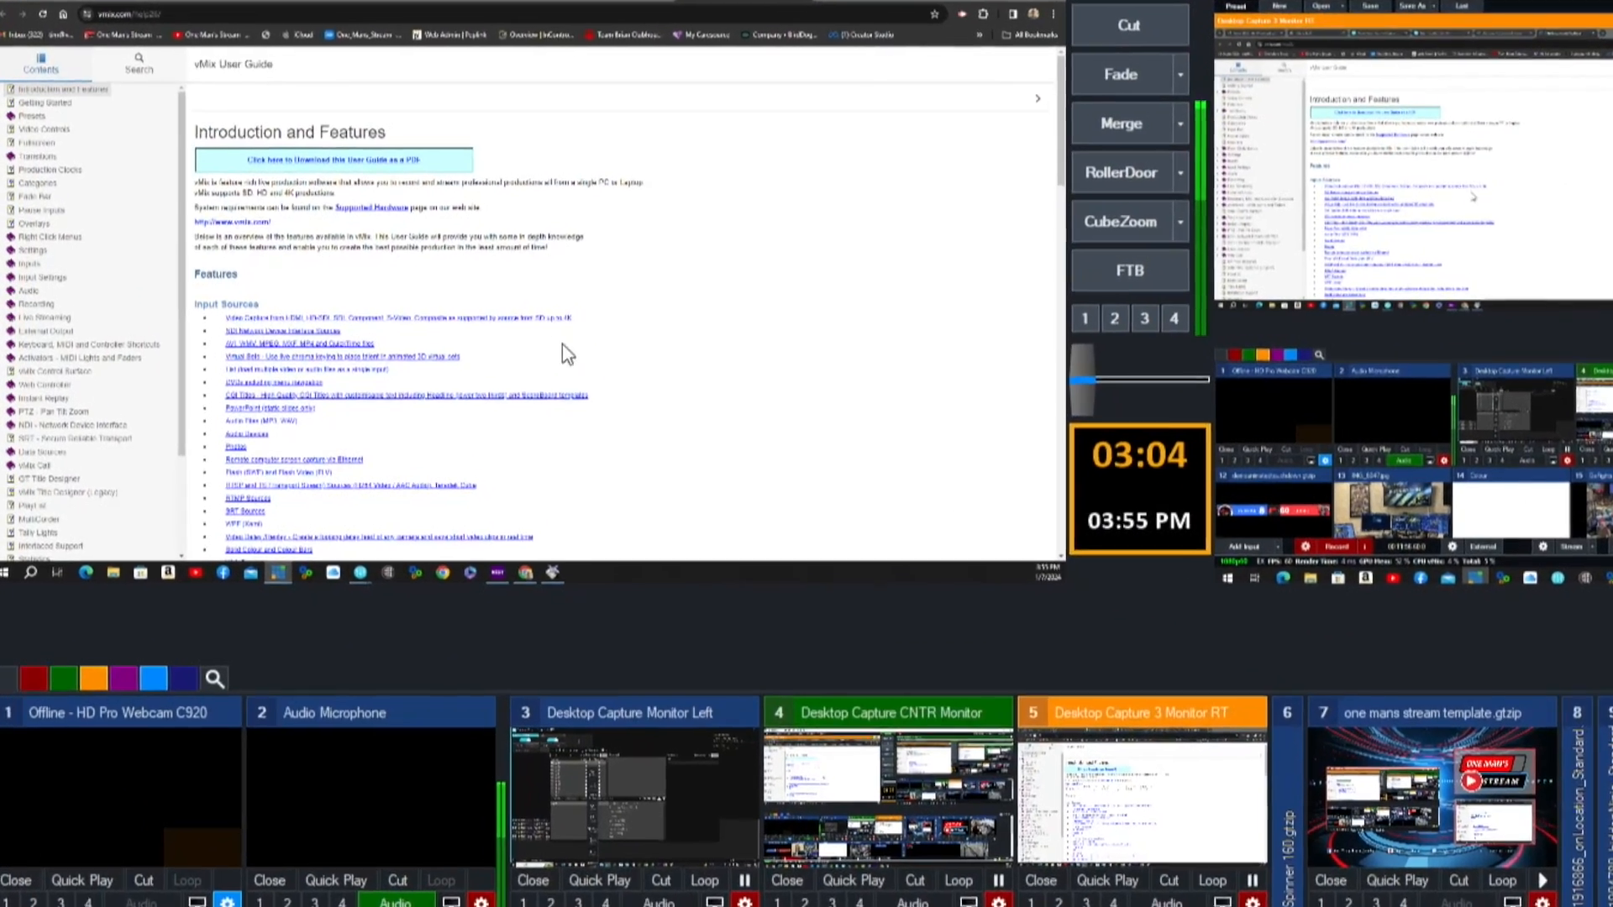
{"action": "scroll", "coordinate": [15, 249], "scroll_direction": "down", "scroll_amount": 1}
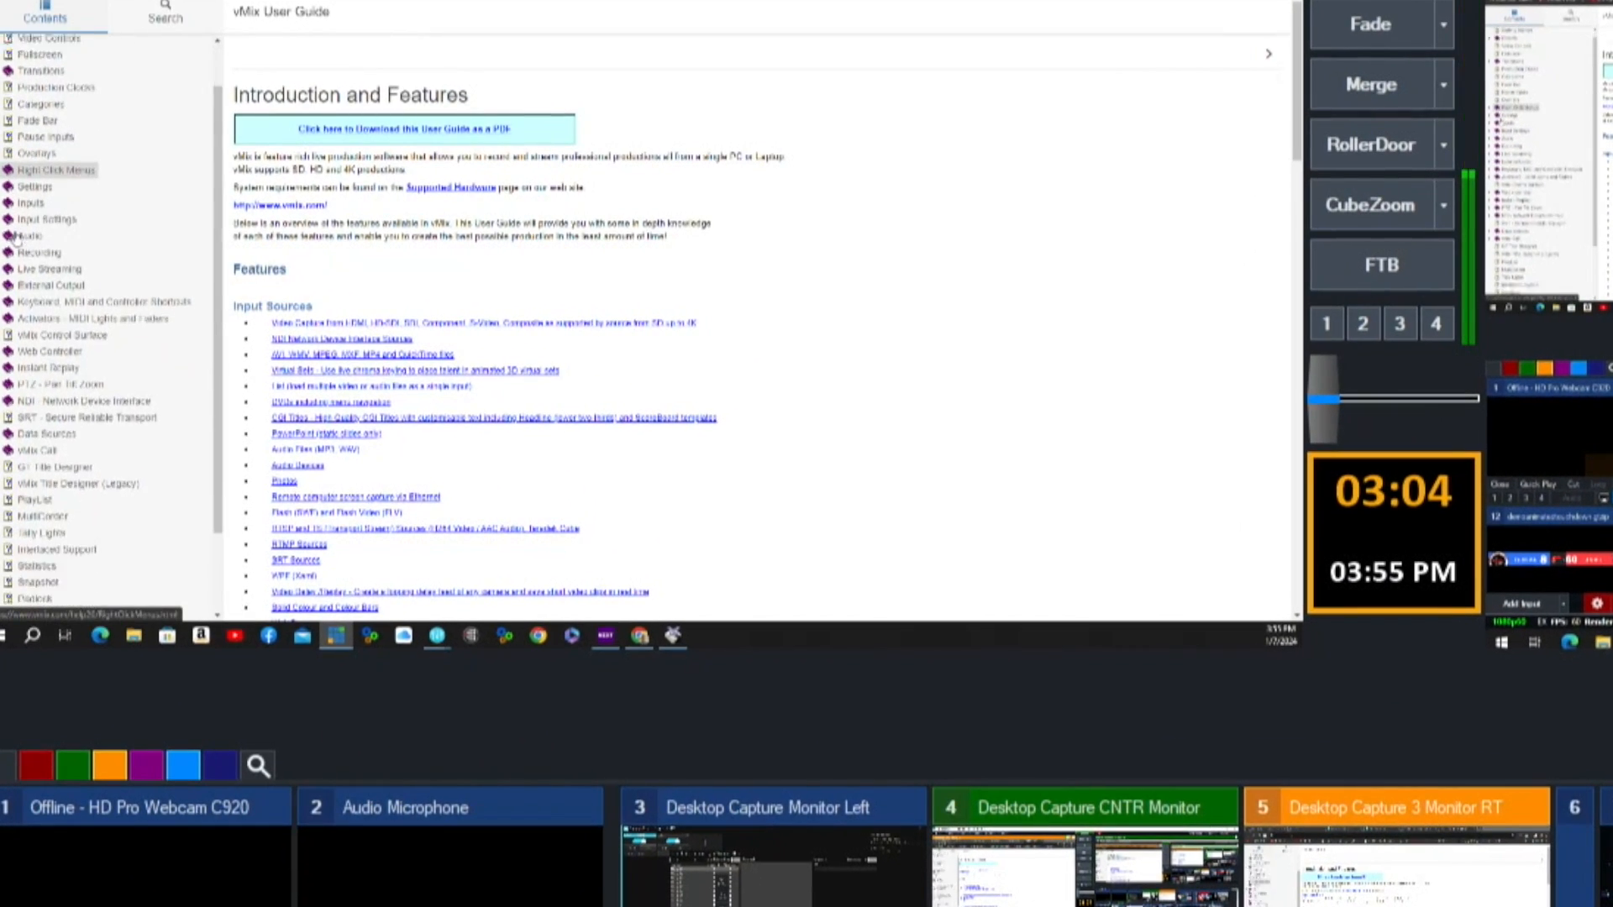
{"action": "scroll", "coordinate": [15, 238], "scroll_direction": "down", "scroll_amount": 2}
{"action": "scroll", "coordinate": [16, 242], "scroll_direction": "down", "scroll_amount": 3}
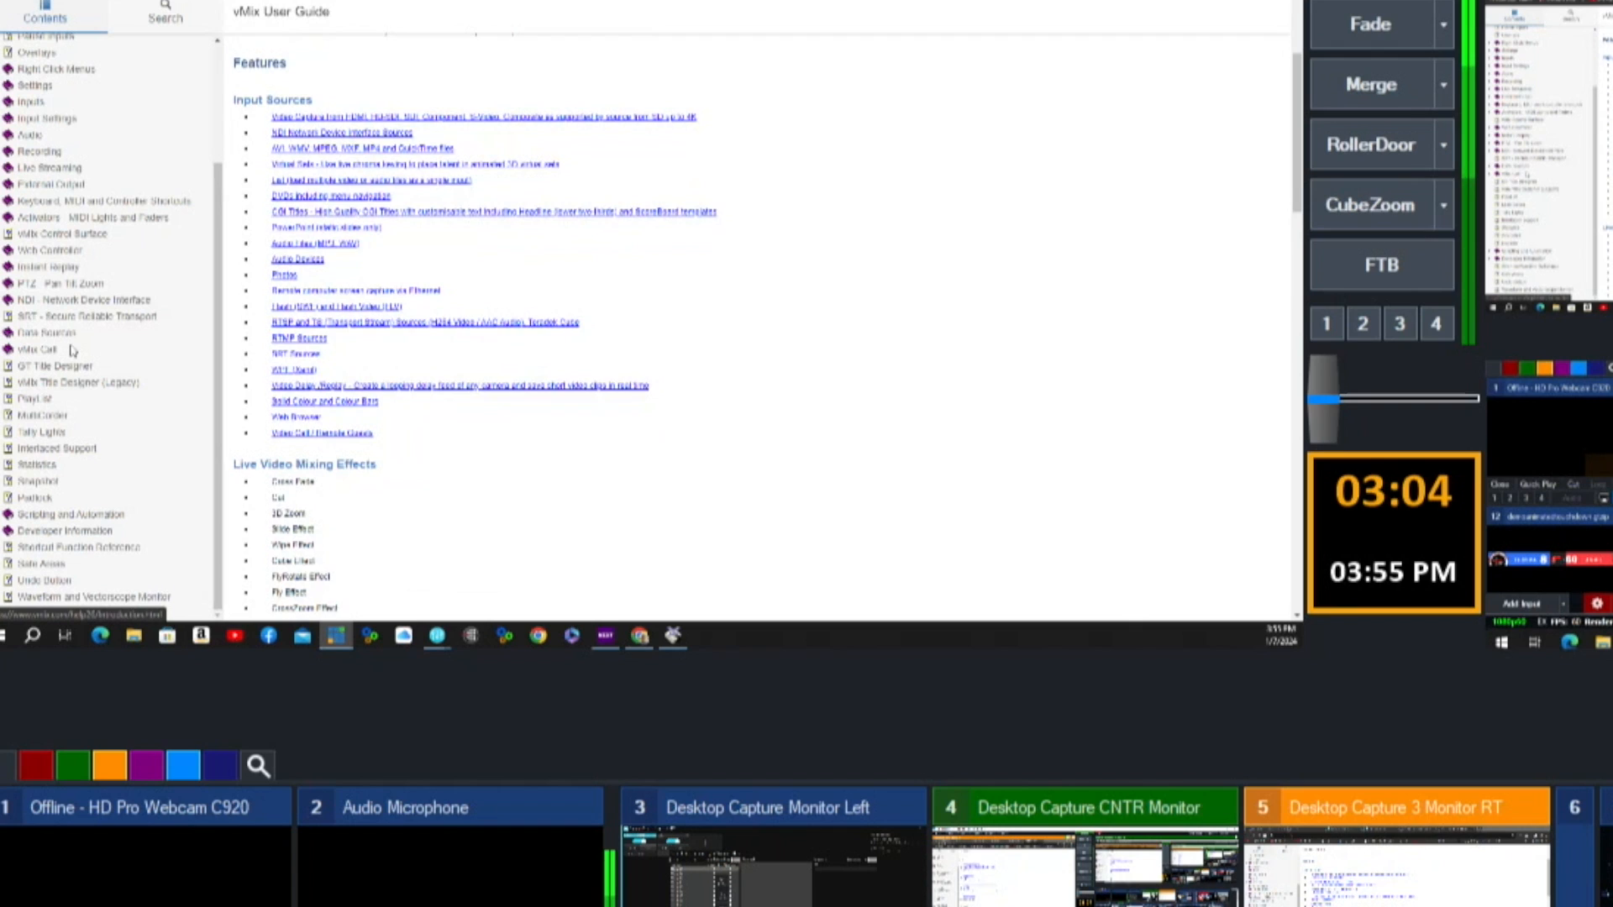
{"action": "scroll", "coordinate": [71, 351], "scroll_direction": "down", "scroll_amount": 1}
{"action": "scroll", "coordinate": [71, 470], "scroll_direction": "down", "scroll_amount": 1}
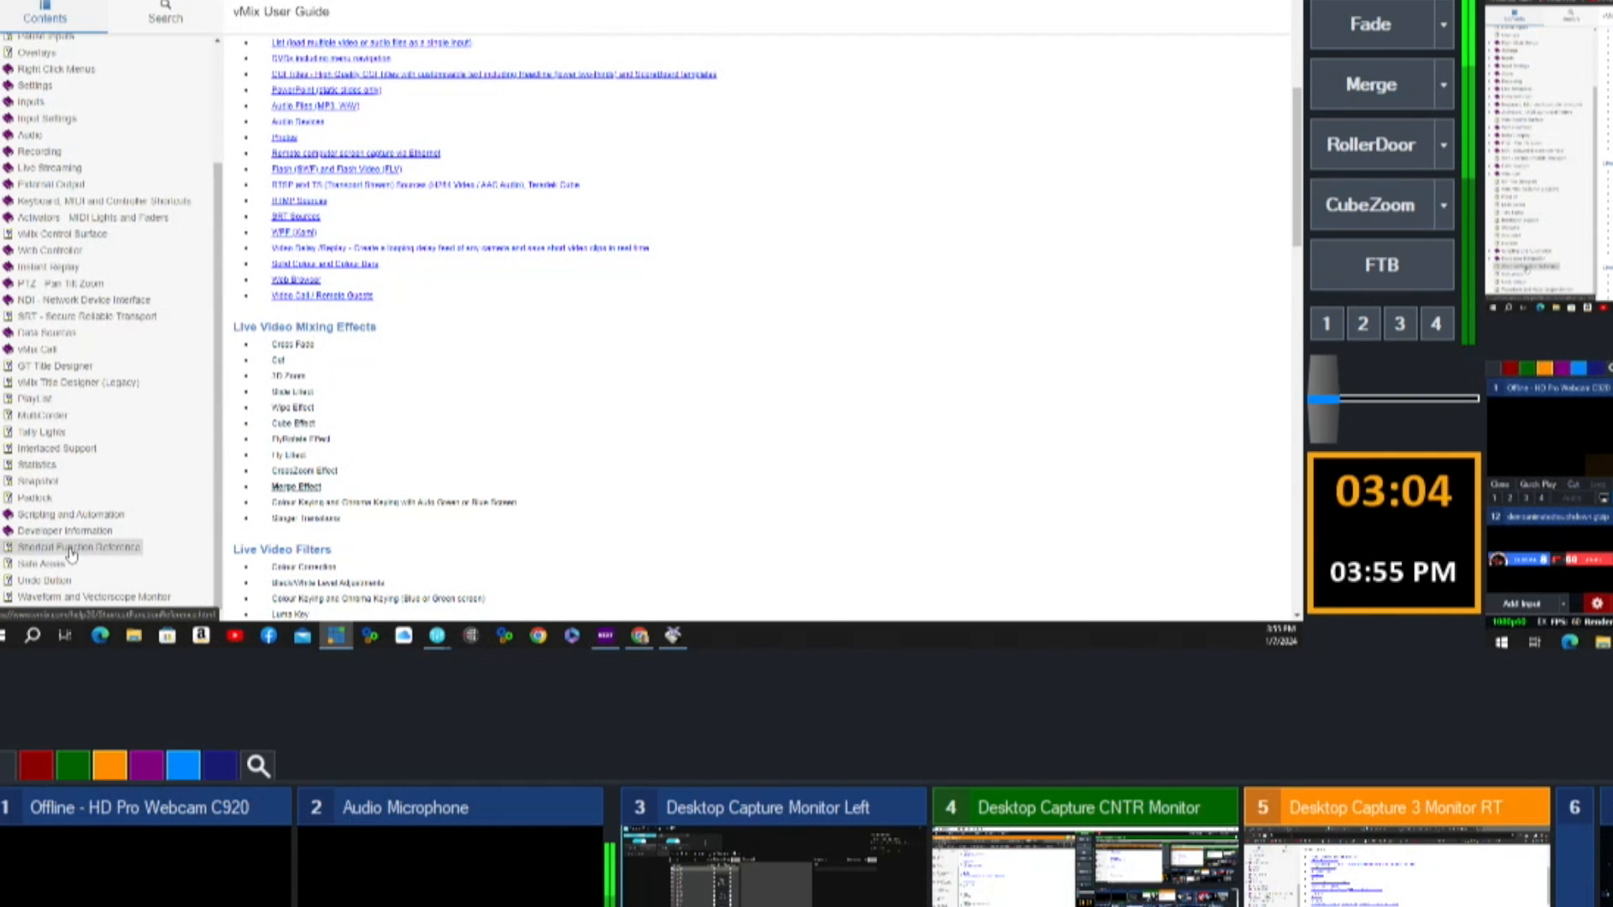
{"action": "left_click", "coordinate": [71, 548]}
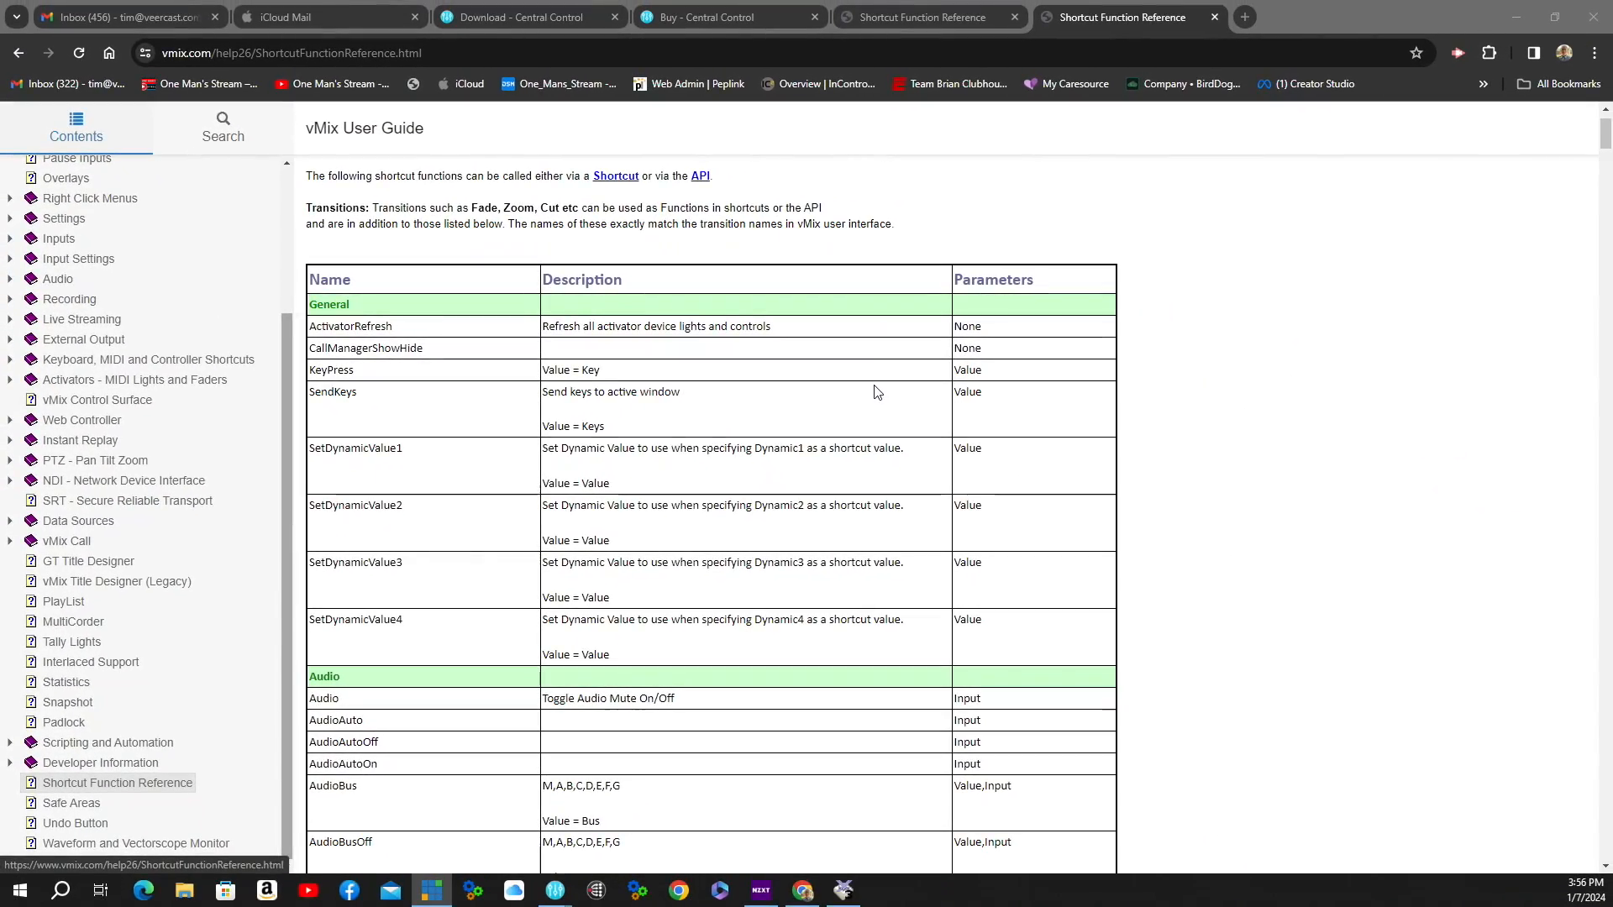
- Look through the shortcut function tables from General and Audio through Overlay, PlayList and Scripting to the Replay section
{"action": "scroll", "coordinate": [822, 407], "scroll_direction": "down", "scroll_amount": 10}
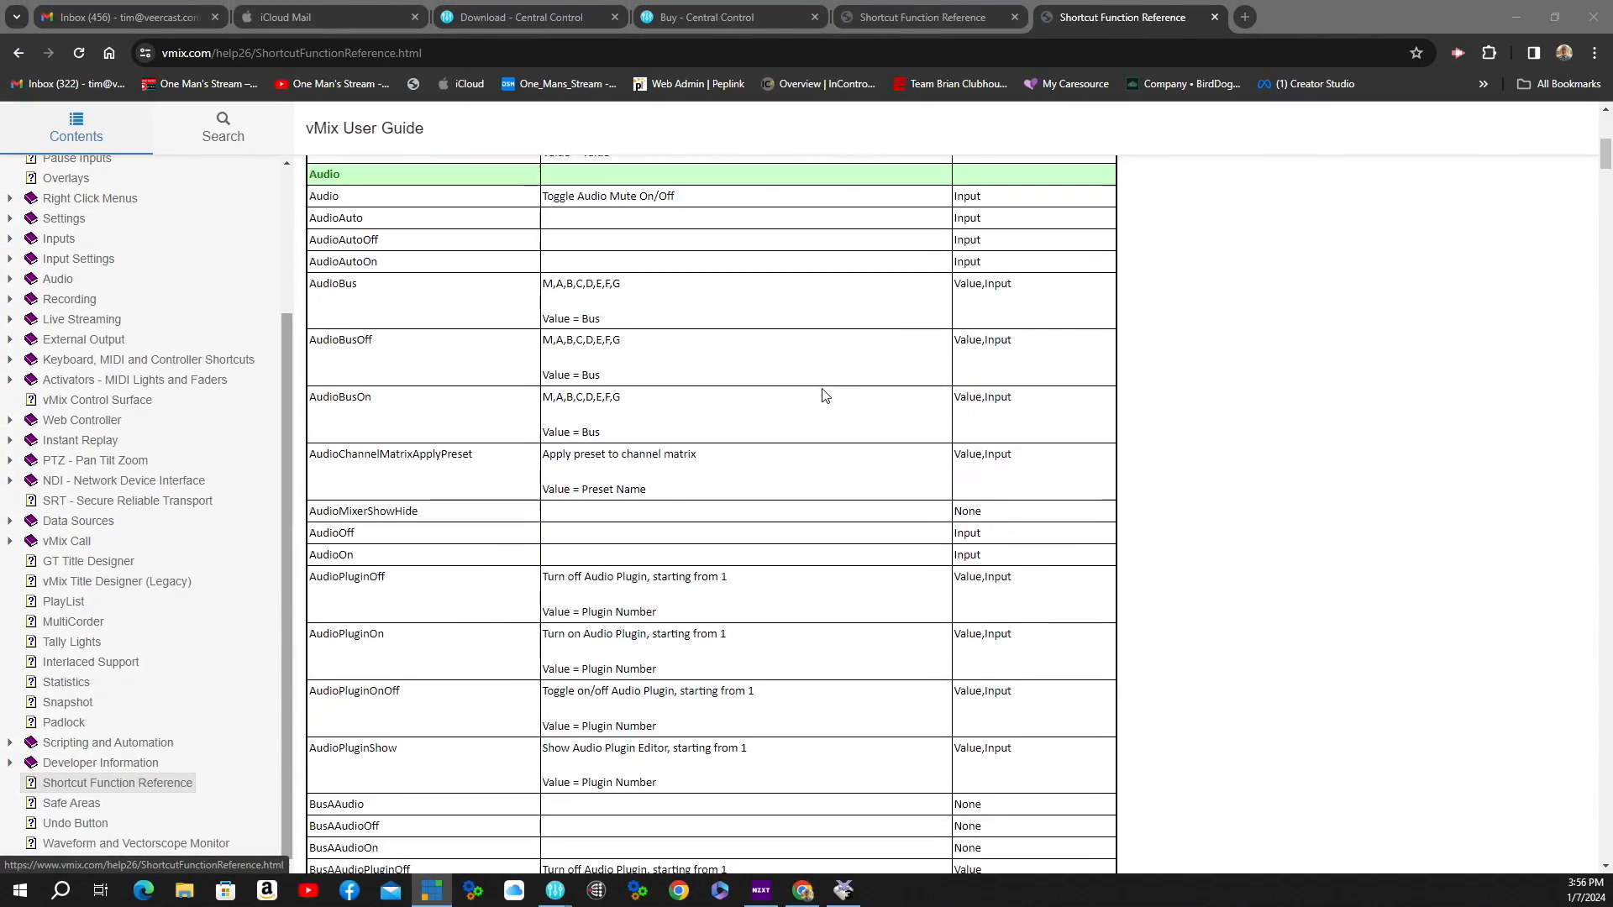
{"action": "scroll", "coordinate": [826, 394], "scroll_direction": "down", "scroll_amount": 20}
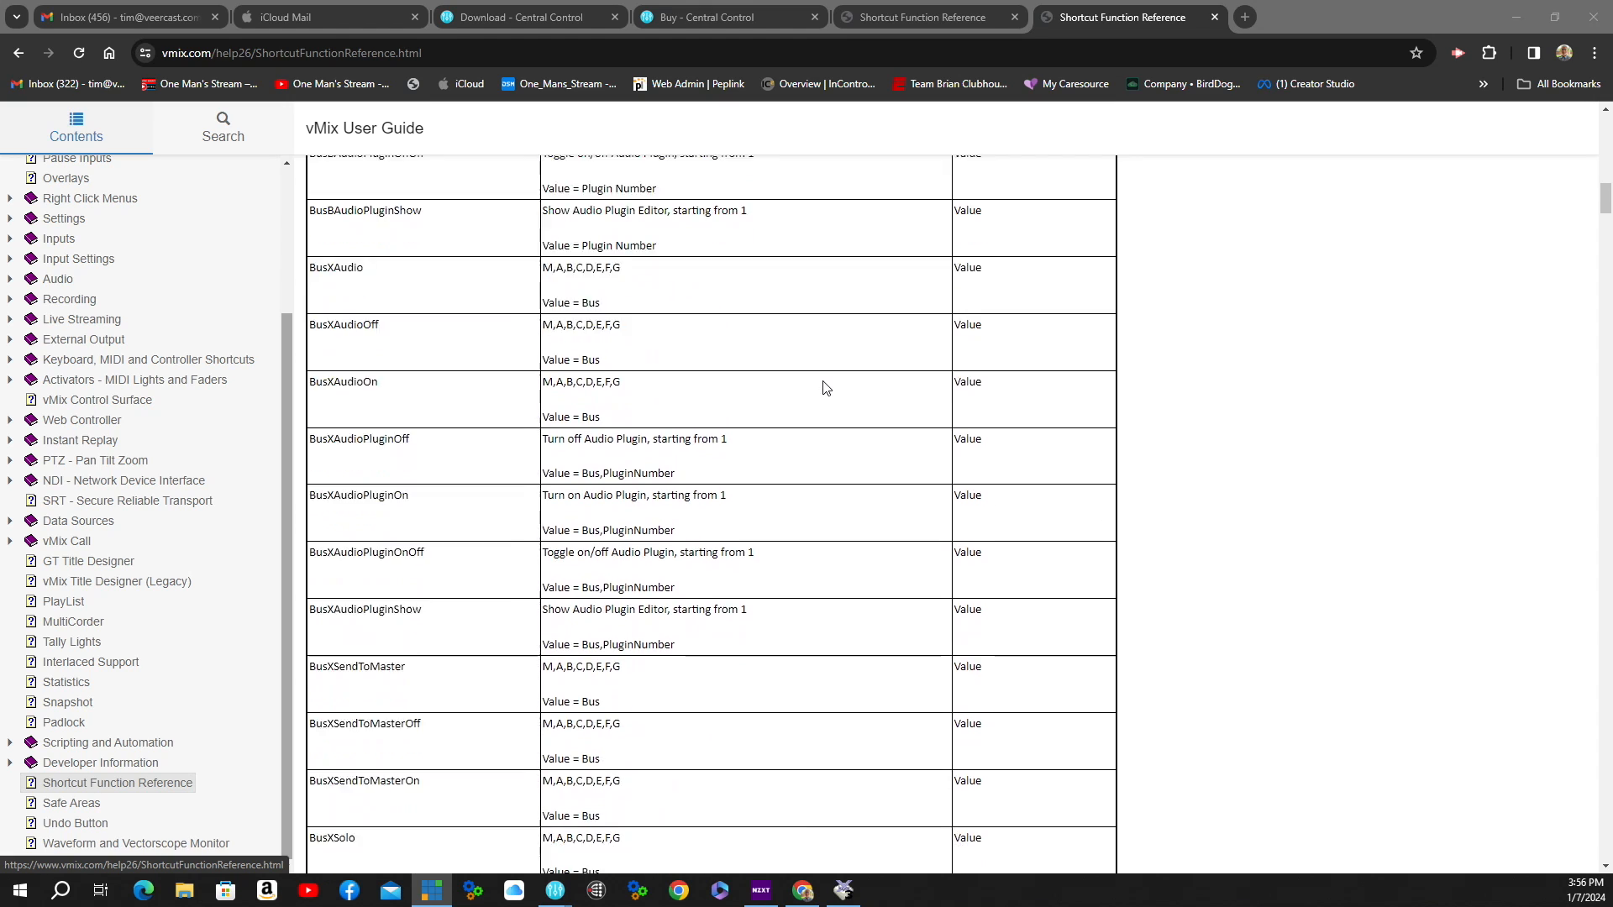
{"action": "scroll", "coordinate": [824, 386], "scroll_direction": "down", "scroll_amount": 7}
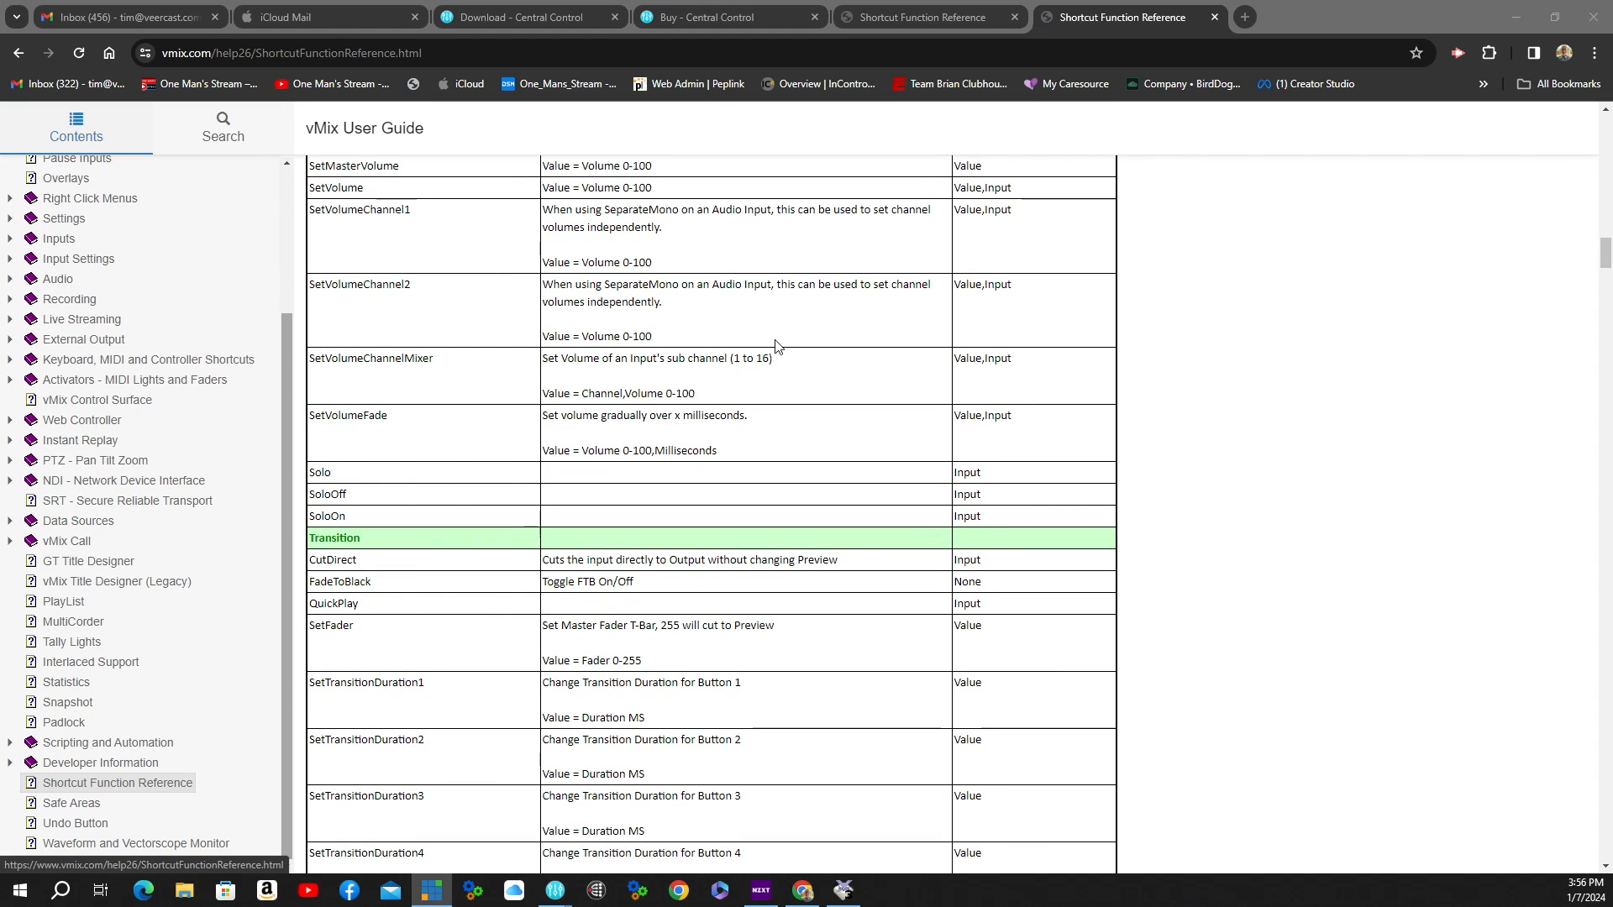
{"action": "scroll", "coordinate": [458, 538], "scroll_direction": "down", "scroll_amount": 9}
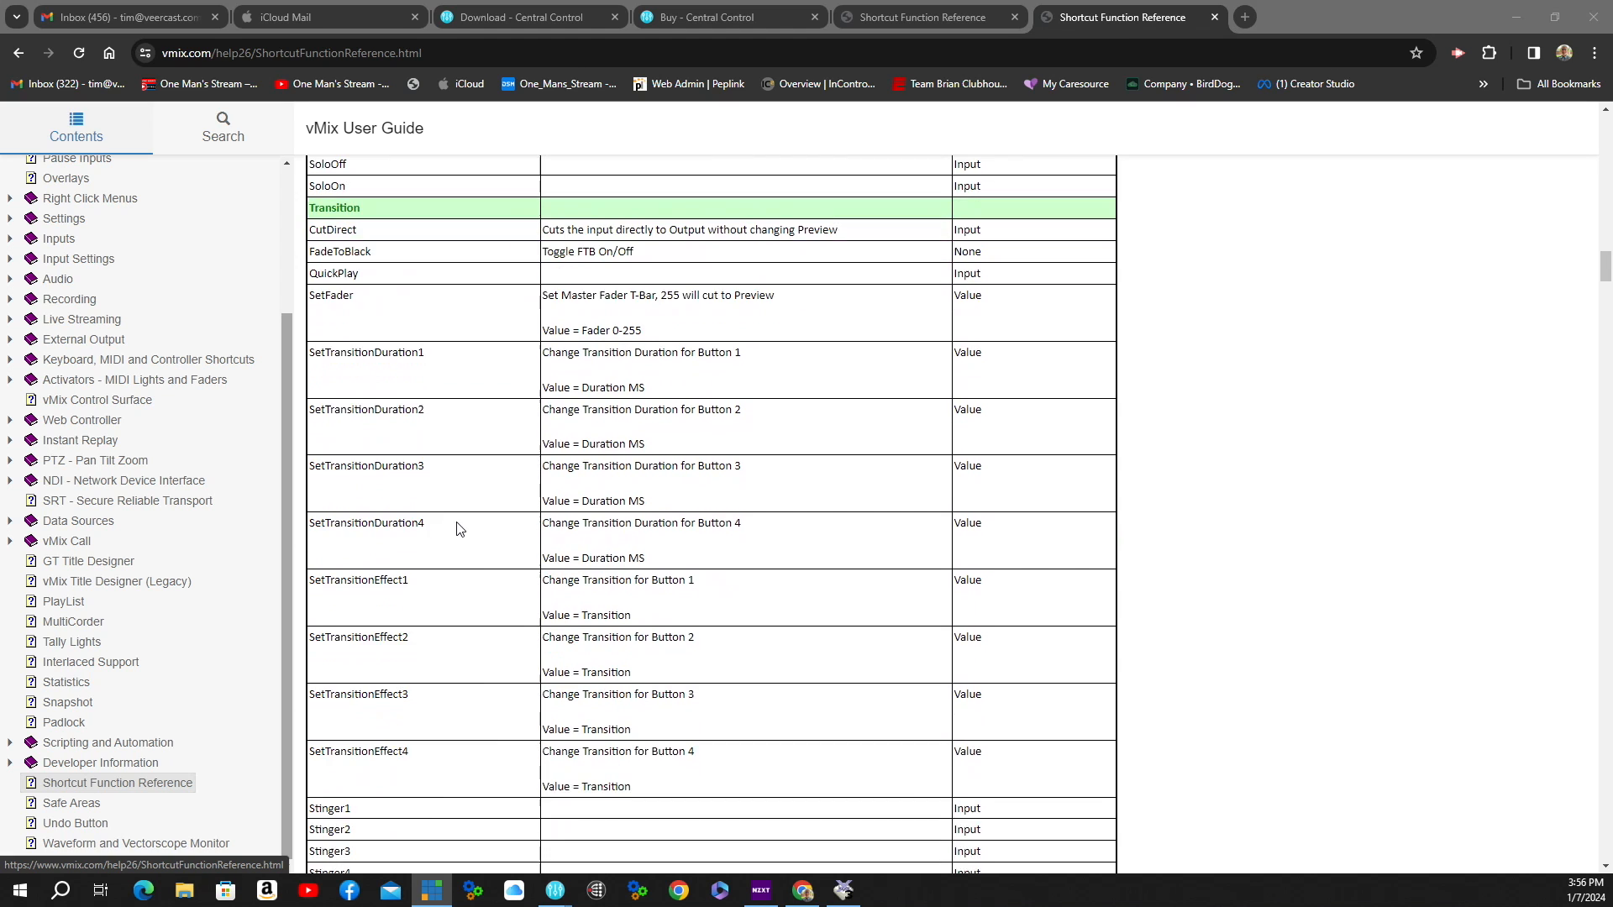
{"action": "scroll", "coordinate": [464, 536], "scroll_direction": "down", "scroll_amount": 10}
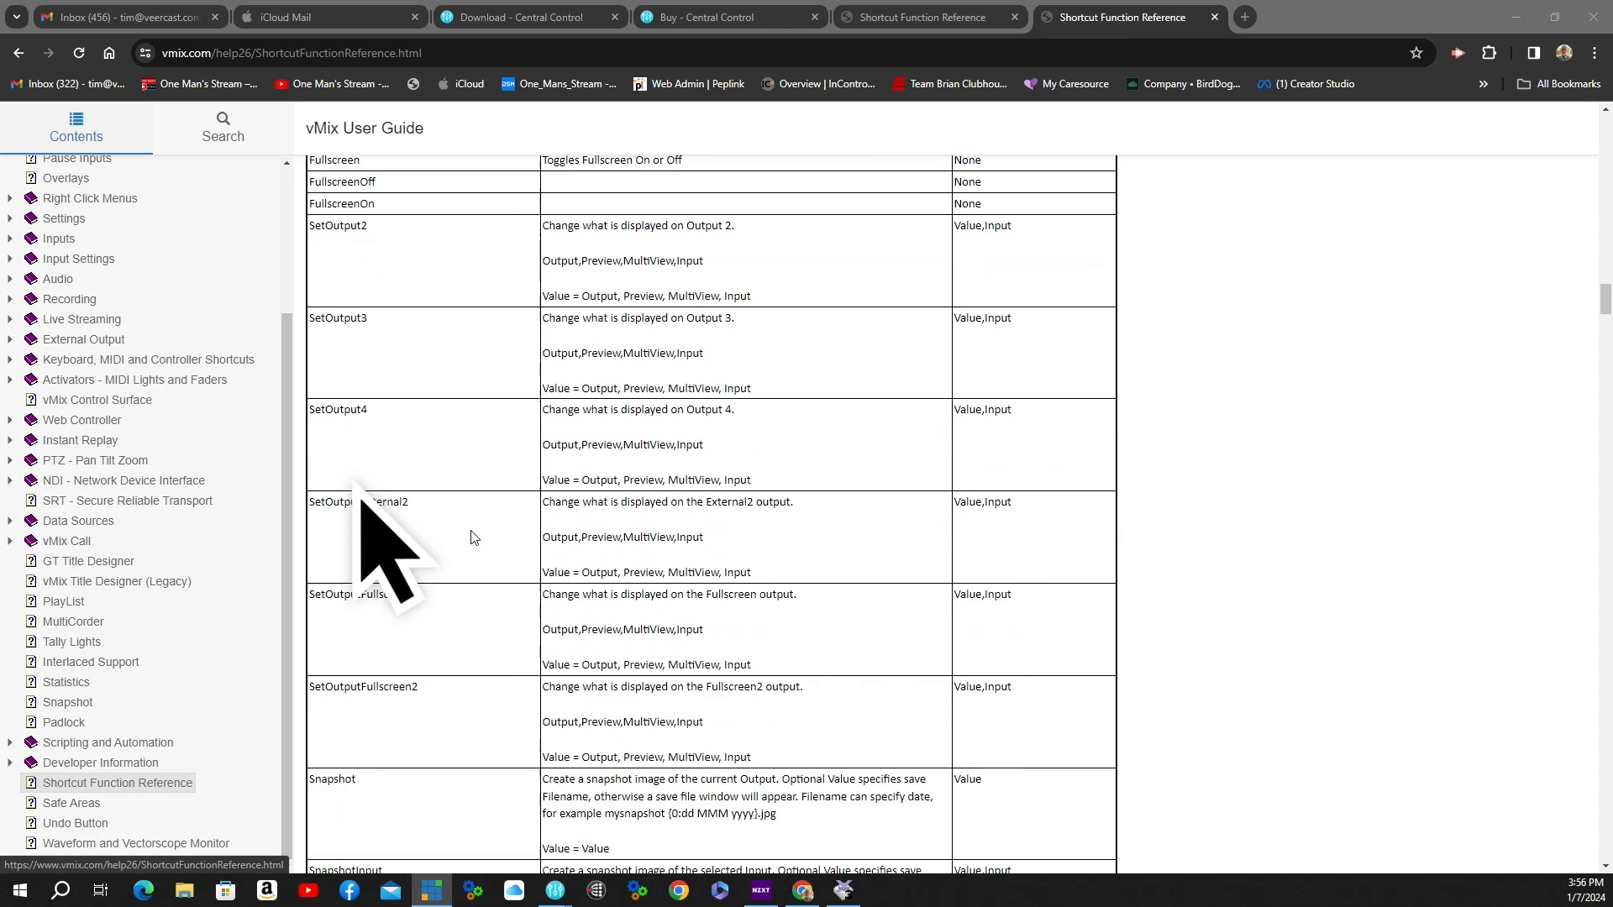
{"action": "scroll", "coordinate": [473, 536], "scroll_direction": "down", "scroll_amount": 10}
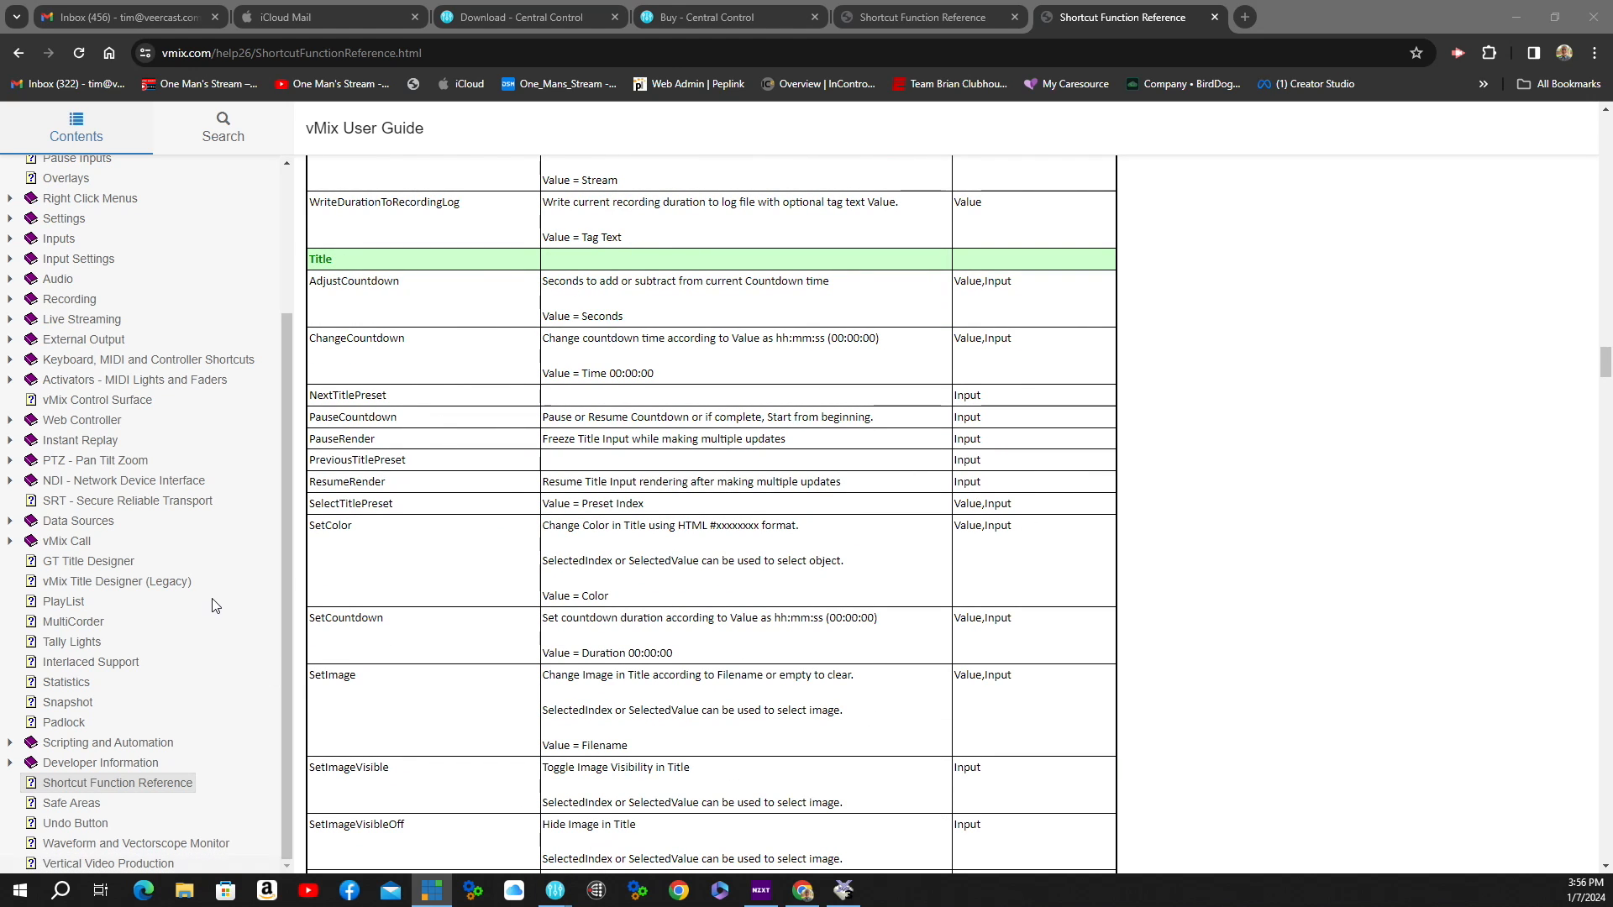
{"action": "scroll", "coordinate": [639, 689], "scroll_direction": "down", "scroll_amount": 10}
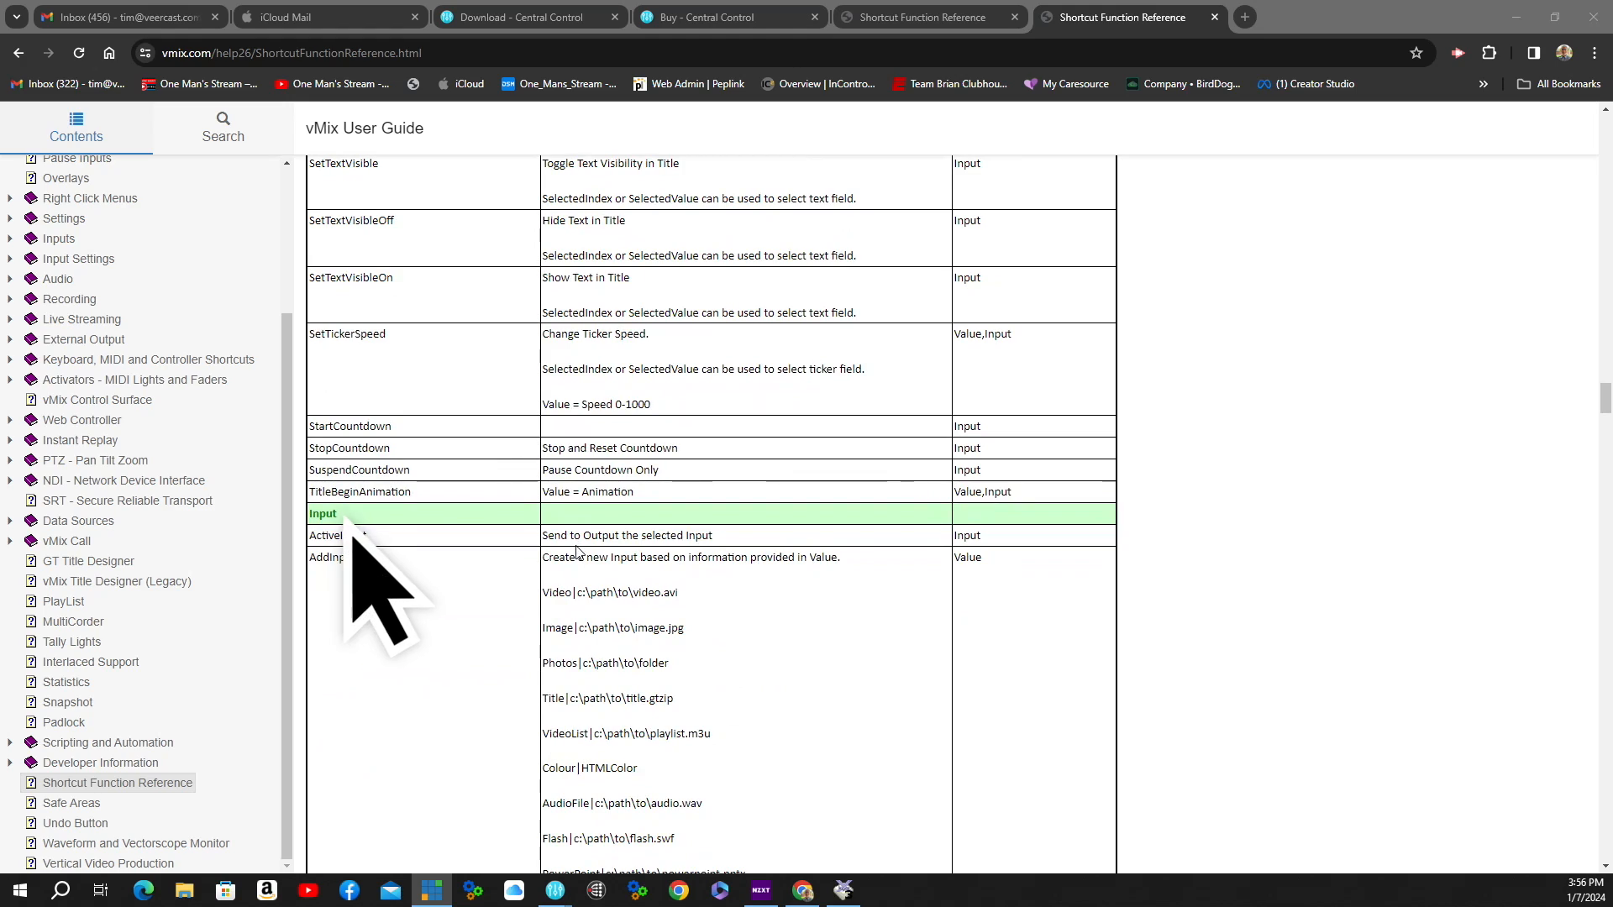
{"action": "scroll", "coordinate": [583, 543], "scroll_direction": "down", "scroll_amount": 15}
{"action": "scroll", "coordinate": [583, 544], "scroll_direction": "down", "scroll_amount": 15}
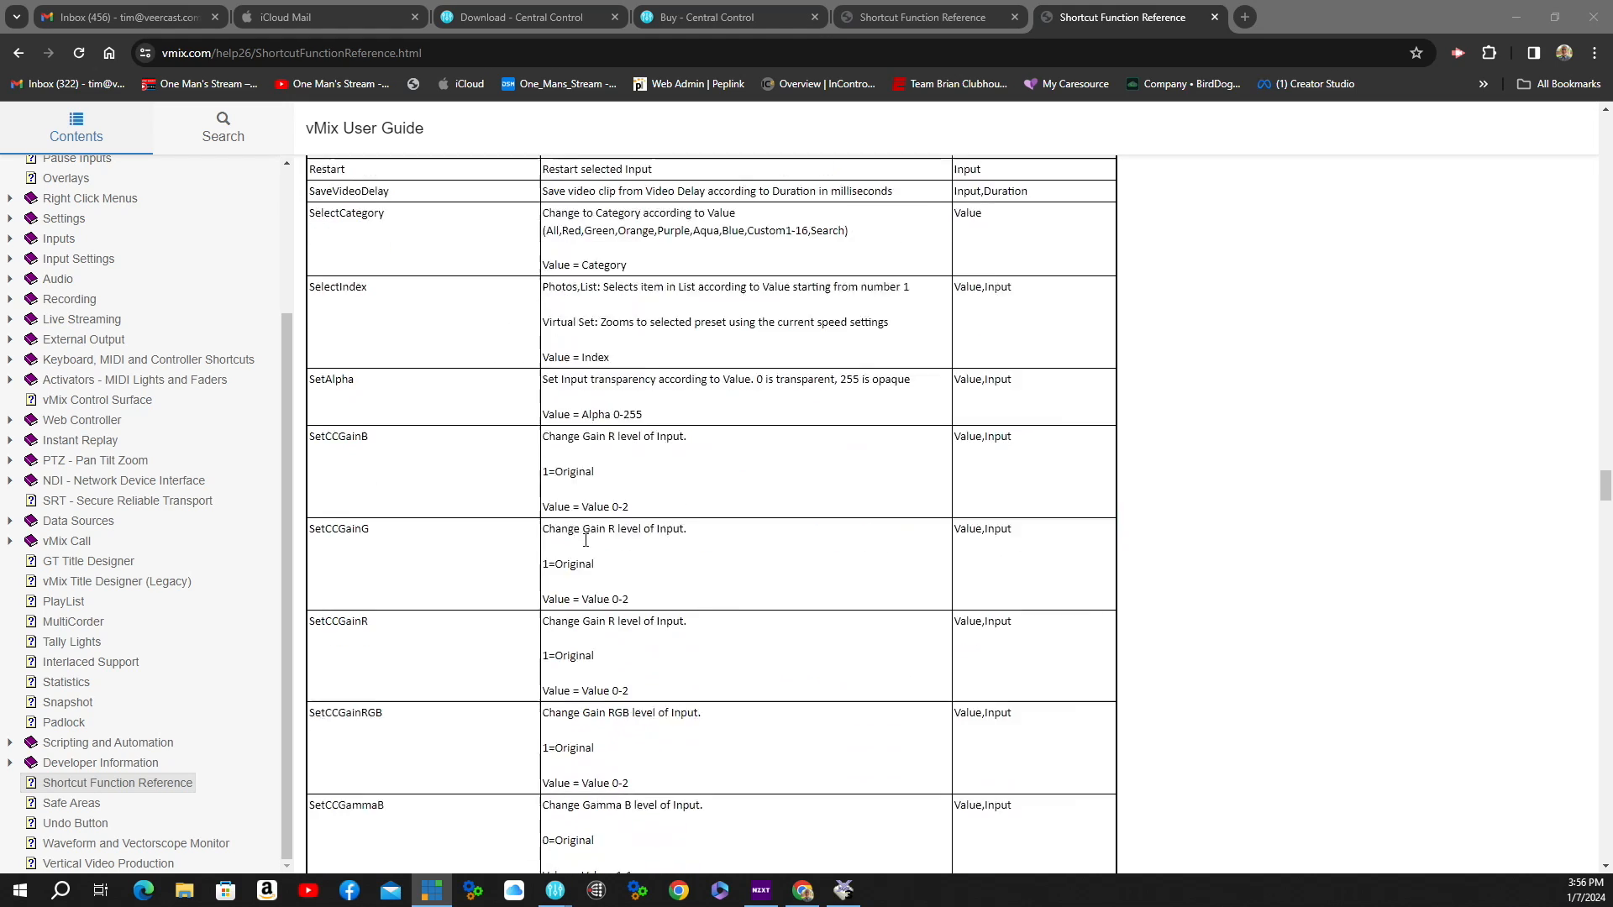
{"action": "scroll", "coordinate": [589, 539], "scroll_direction": "down", "scroll_amount": 15}
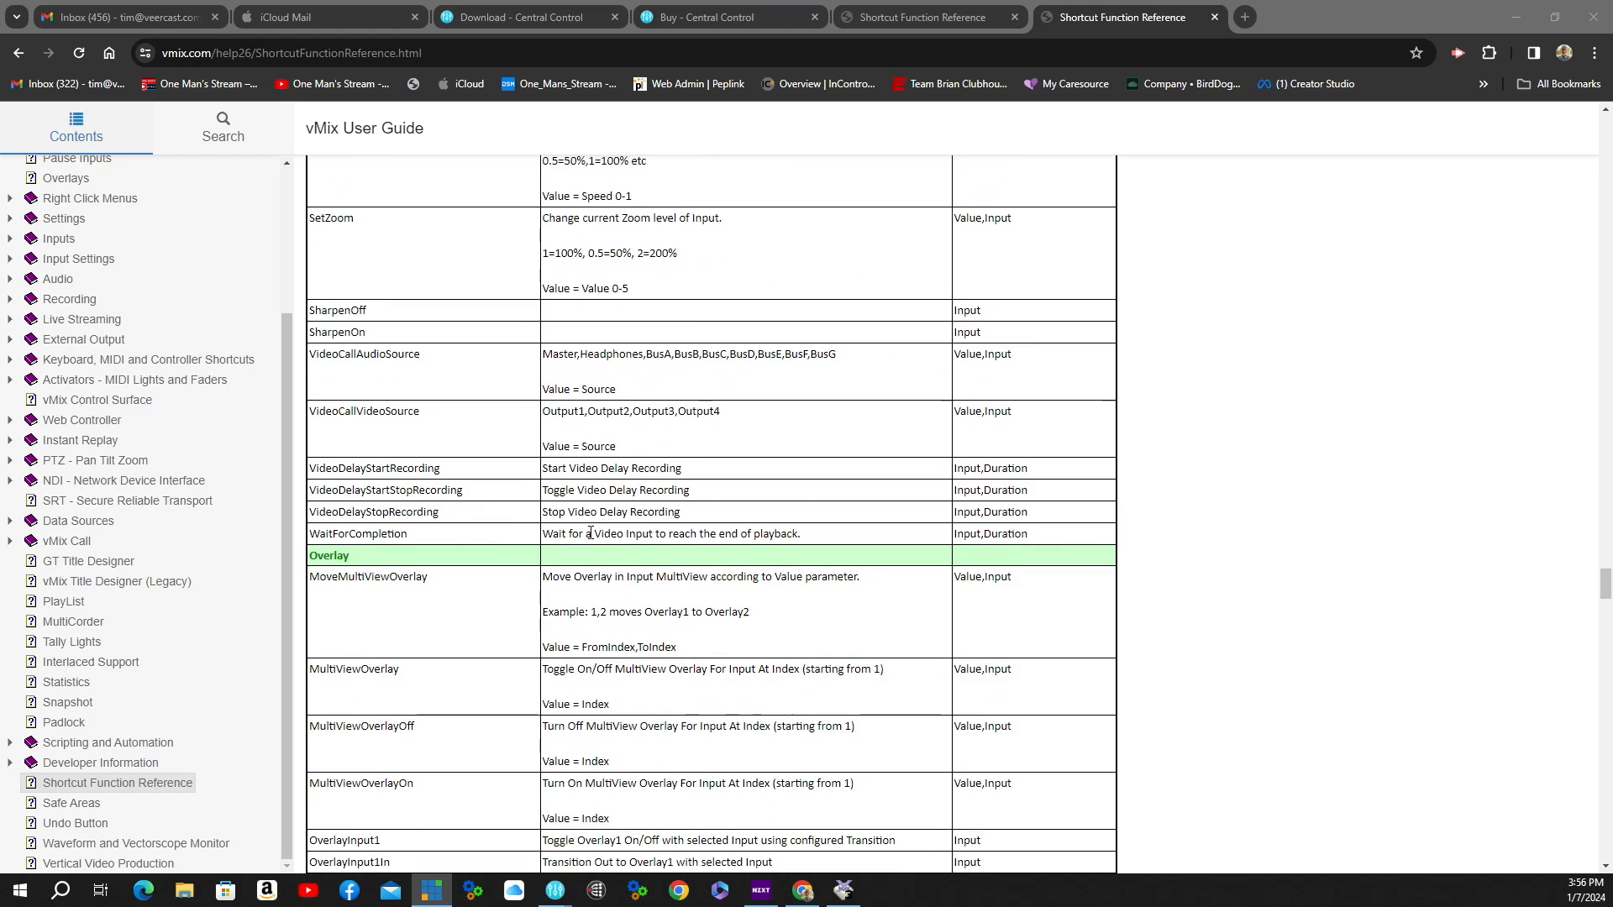
{"action": "scroll", "coordinate": [600, 531], "scroll_direction": "down", "scroll_amount": 5}
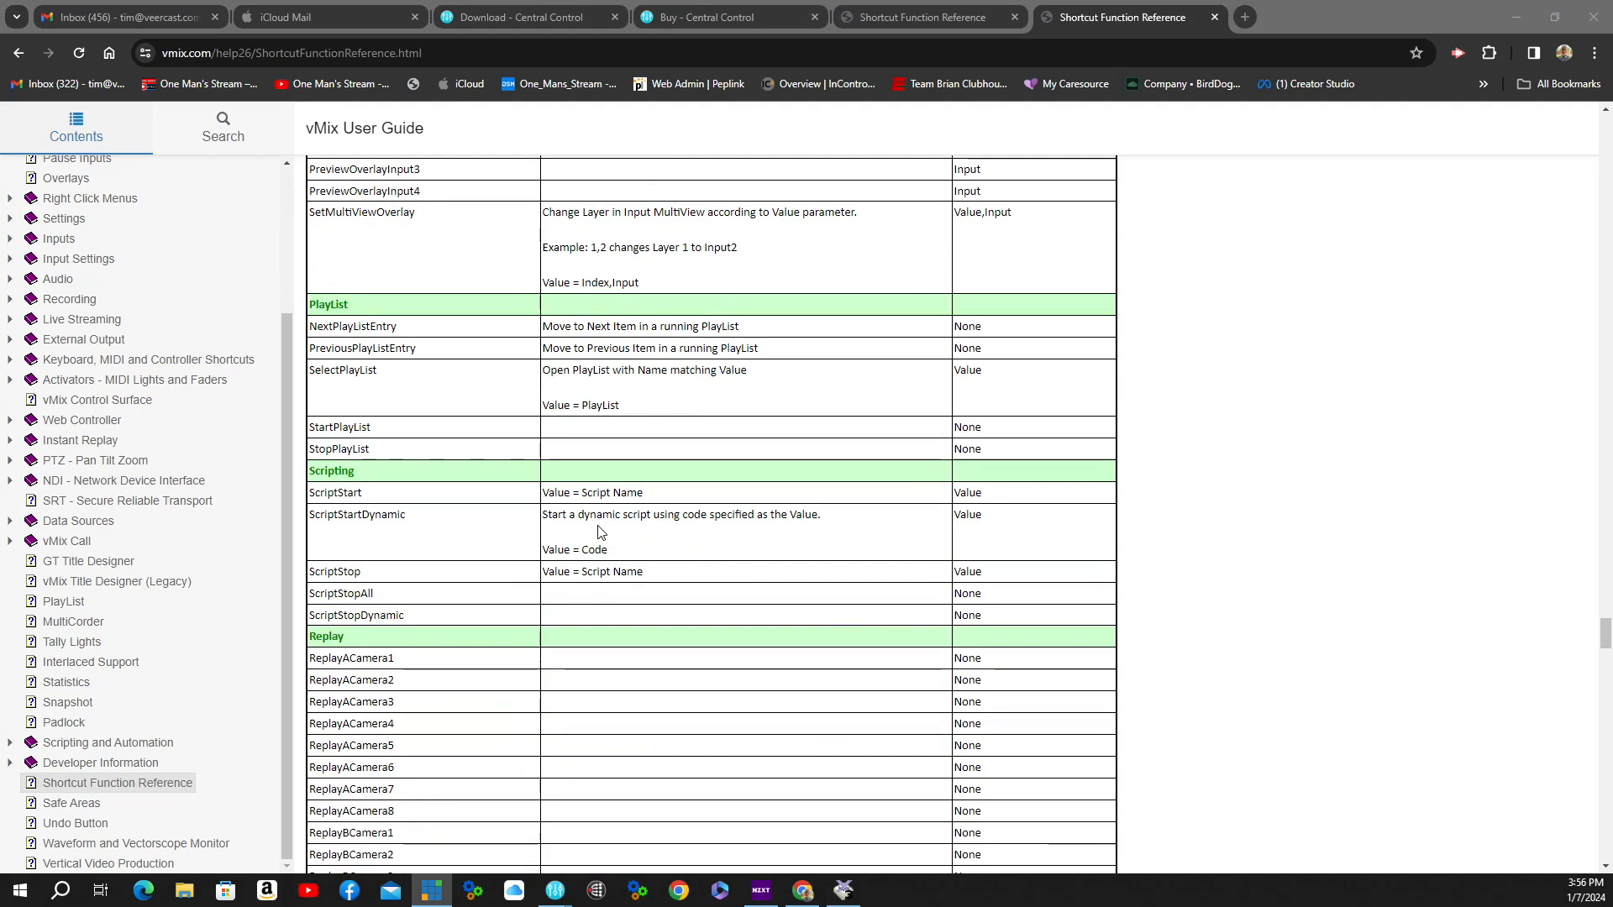
- Examine the Replay shortcut functions, from ReplayACamera1 through ReplayUpdateSelectedSpeedDefault
{"action": "scroll", "coordinate": [600, 531], "scroll_direction": "down", "scroll_amount": 5}
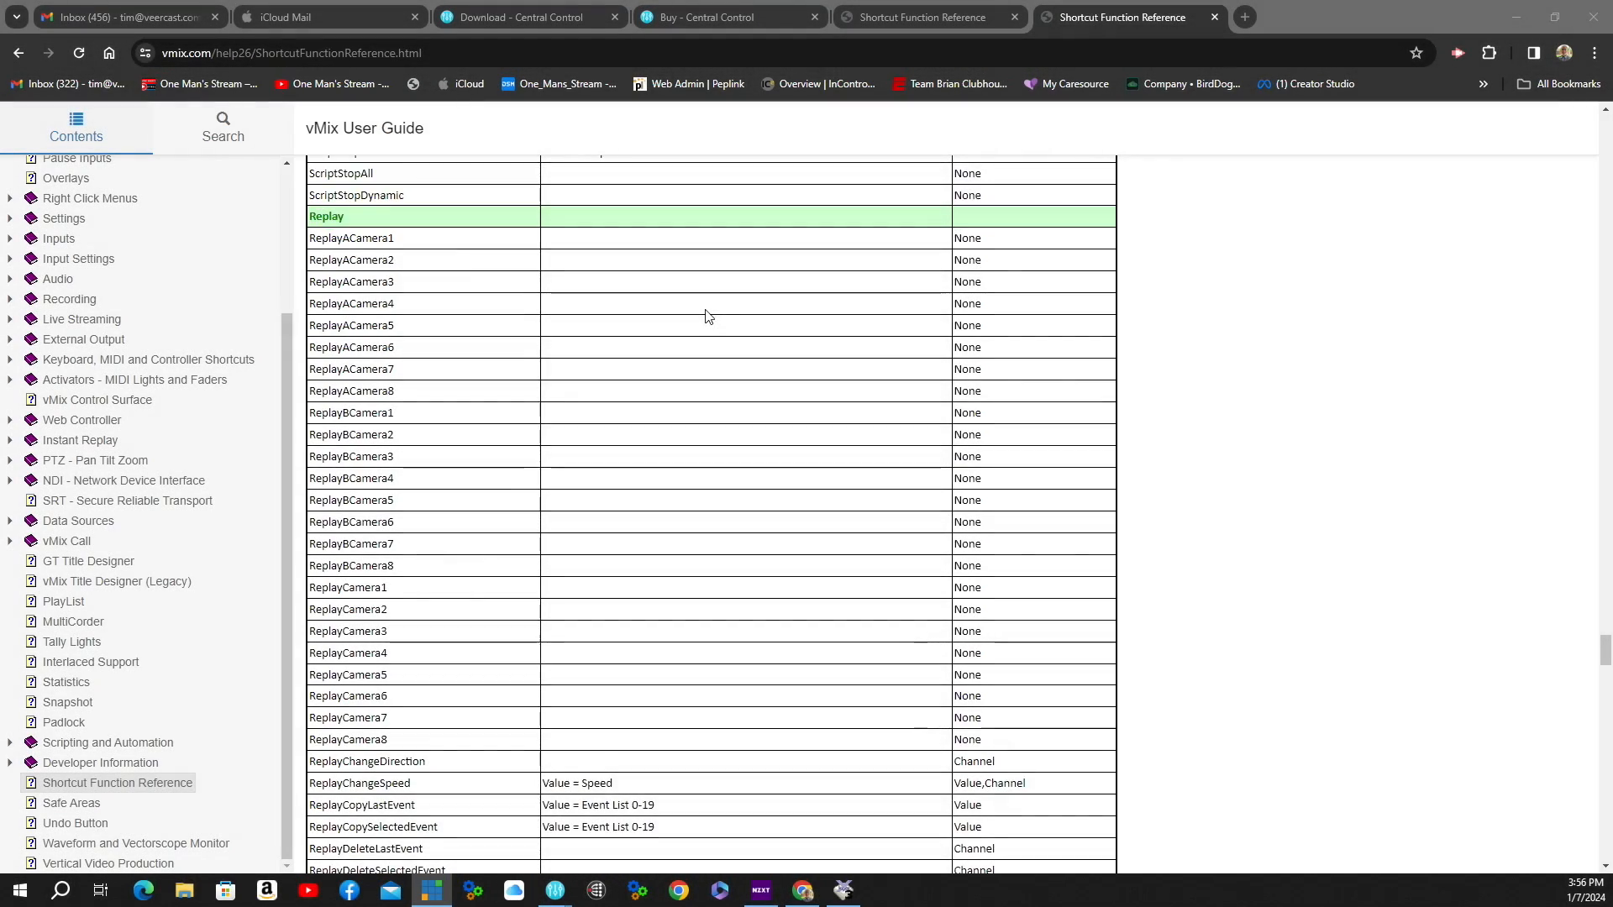
{"action": "scroll", "coordinate": [706, 316], "scroll_direction": "down", "scroll_amount": 3}
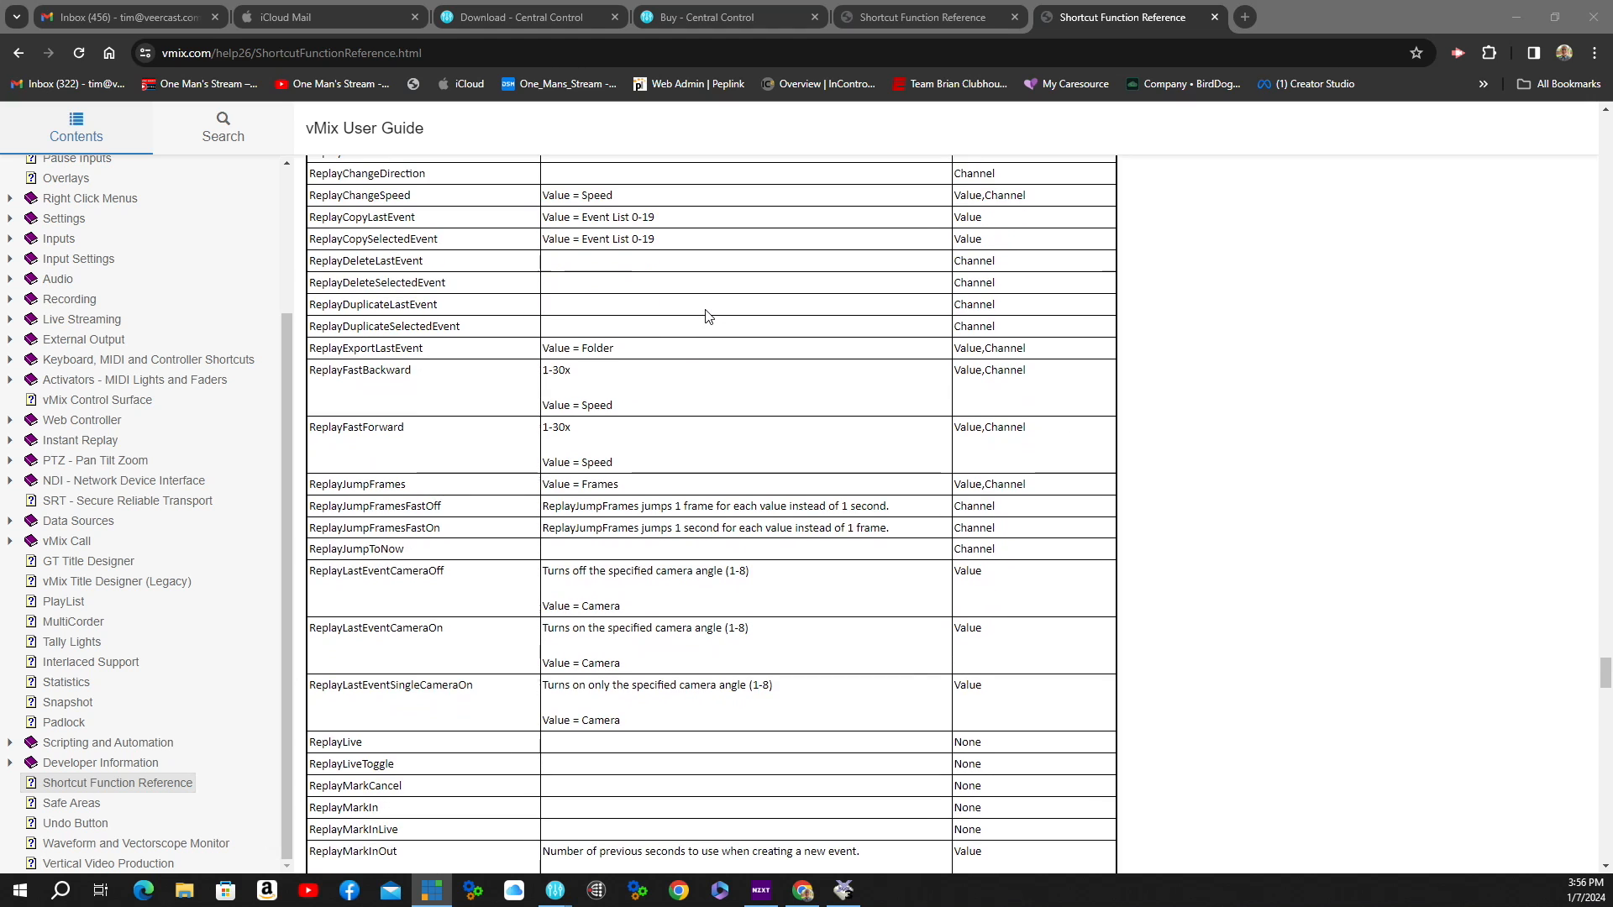
{"action": "scroll", "coordinate": [706, 315], "scroll_direction": "down", "scroll_amount": 6}
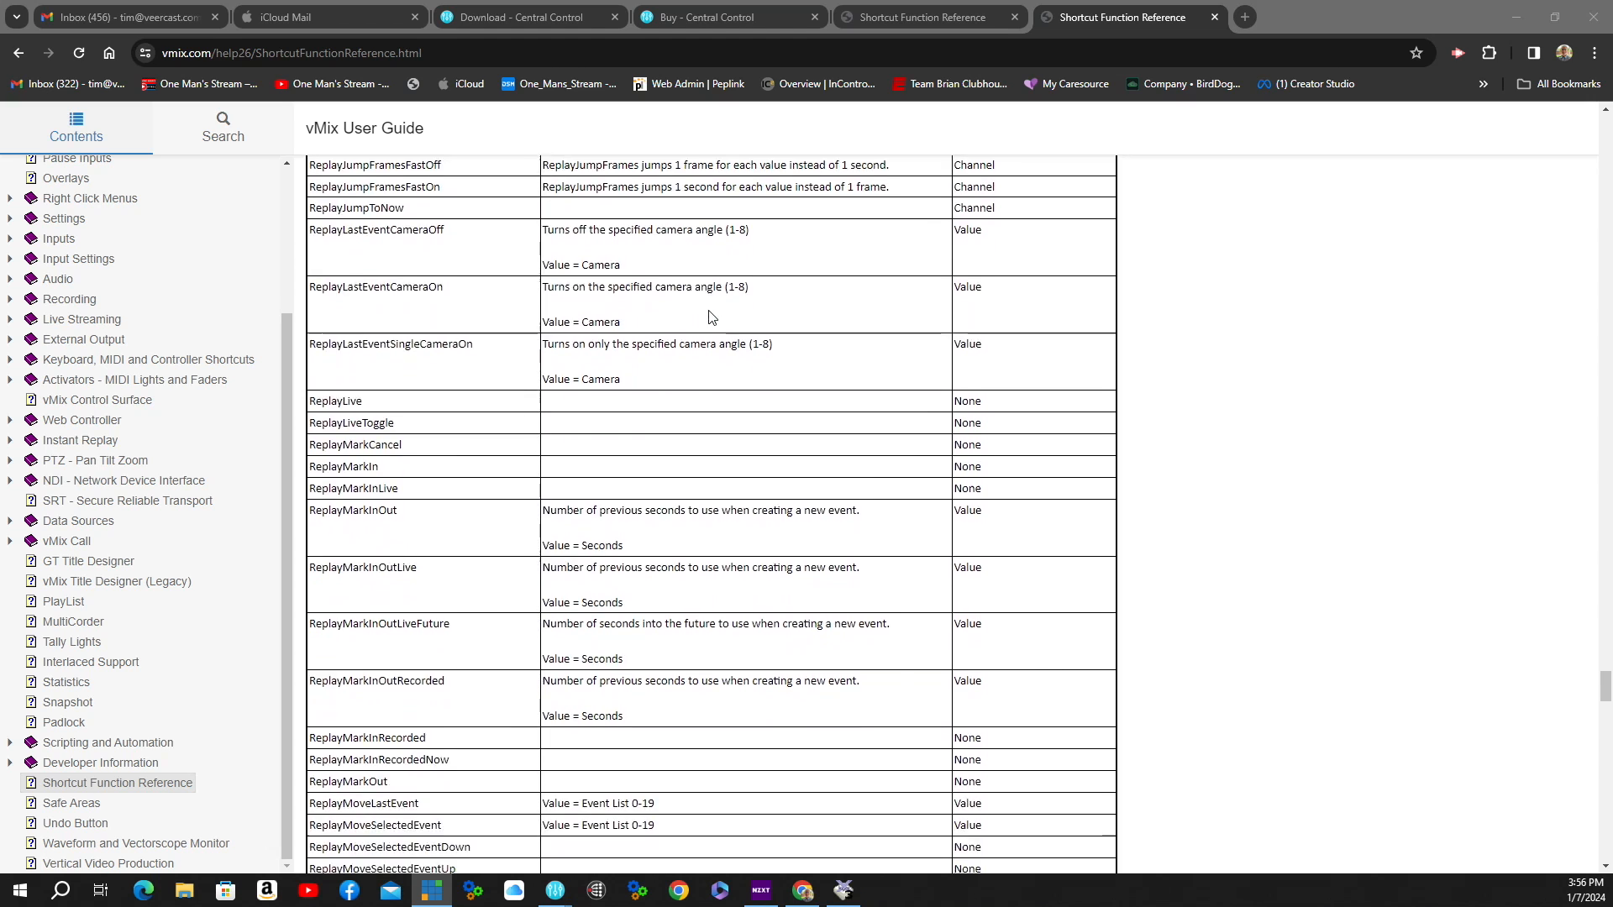
{"action": "scroll", "coordinate": [710, 317], "scroll_direction": "down", "scroll_amount": 10}
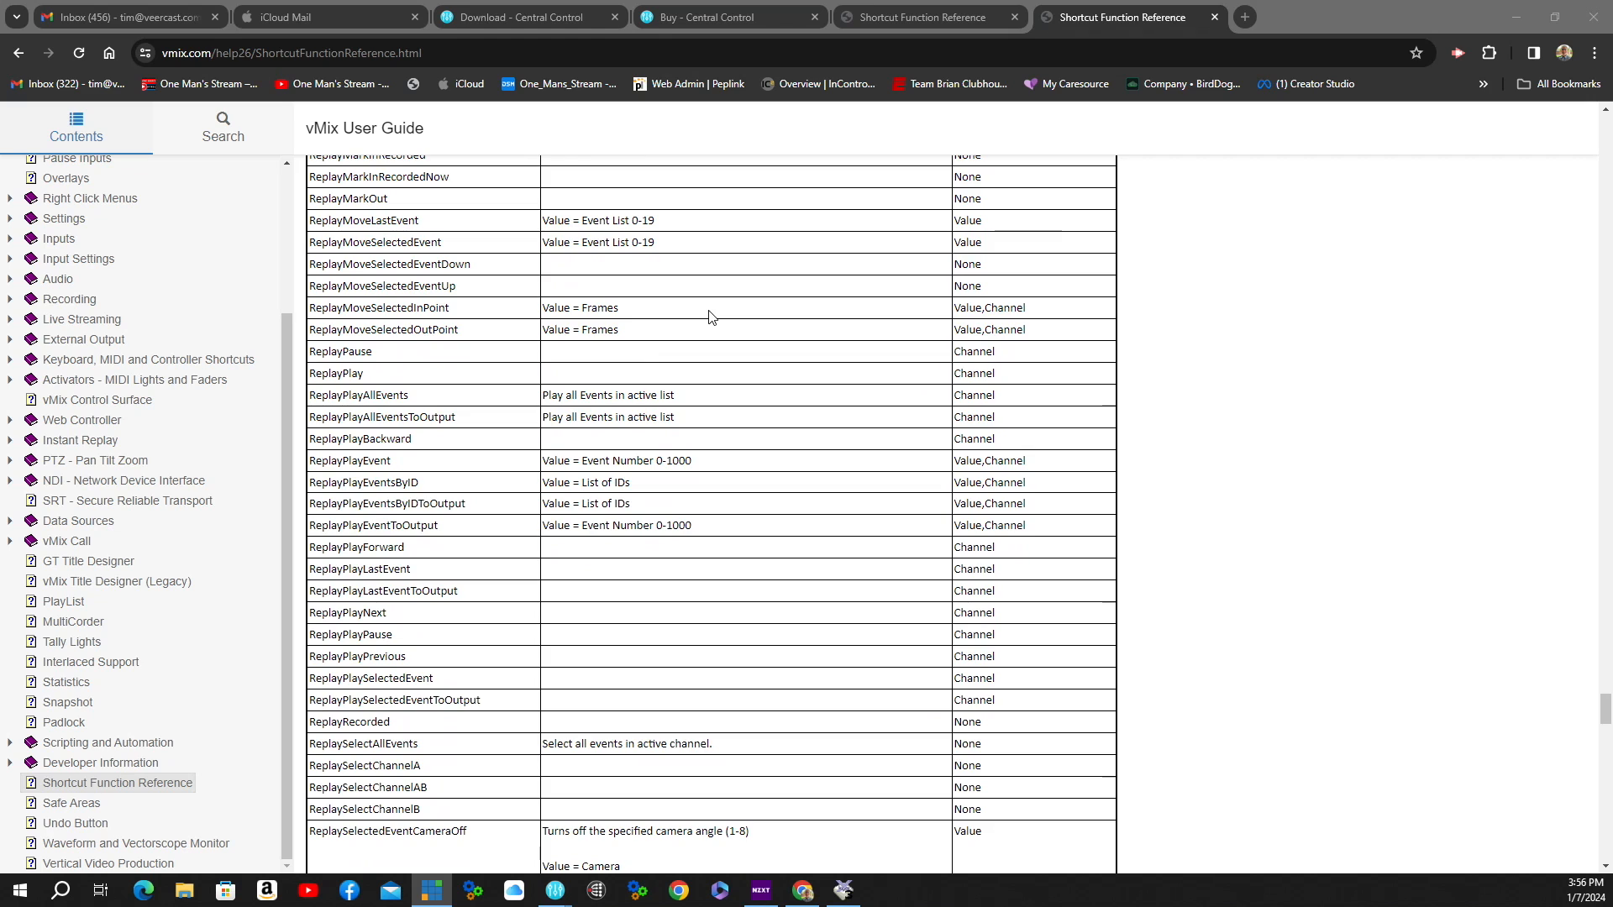
{"action": "scroll", "coordinate": [710, 317], "scroll_direction": "down", "scroll_amount": 6}
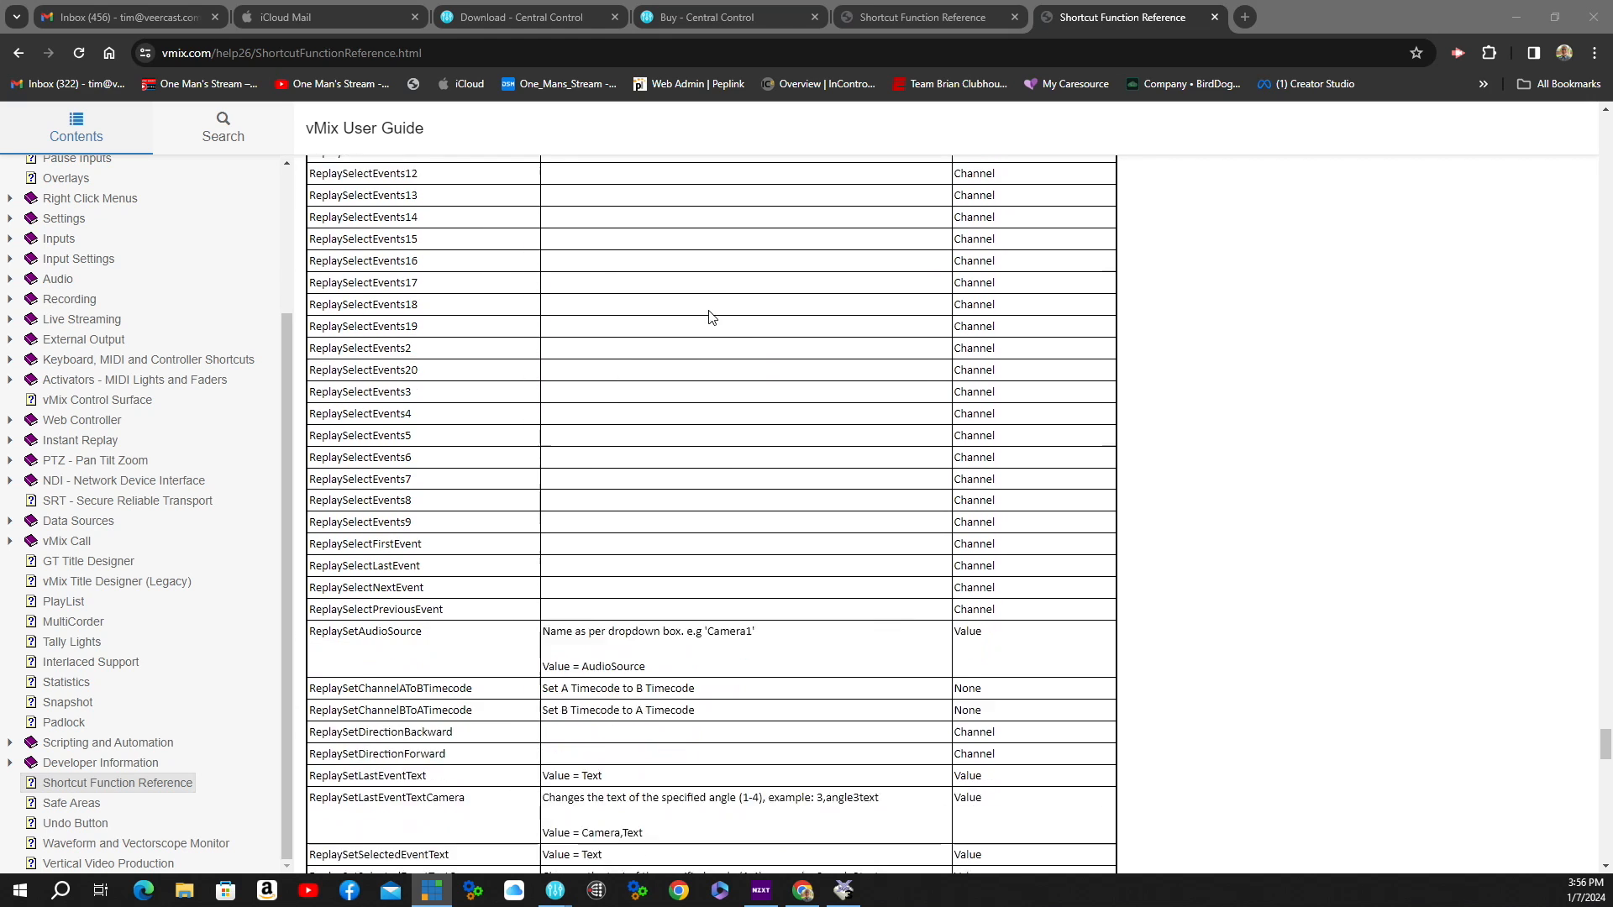
{"action": "scroll", "coordinate": [712, 316], "scroll_direction": "down", "scroll_amount": 6}
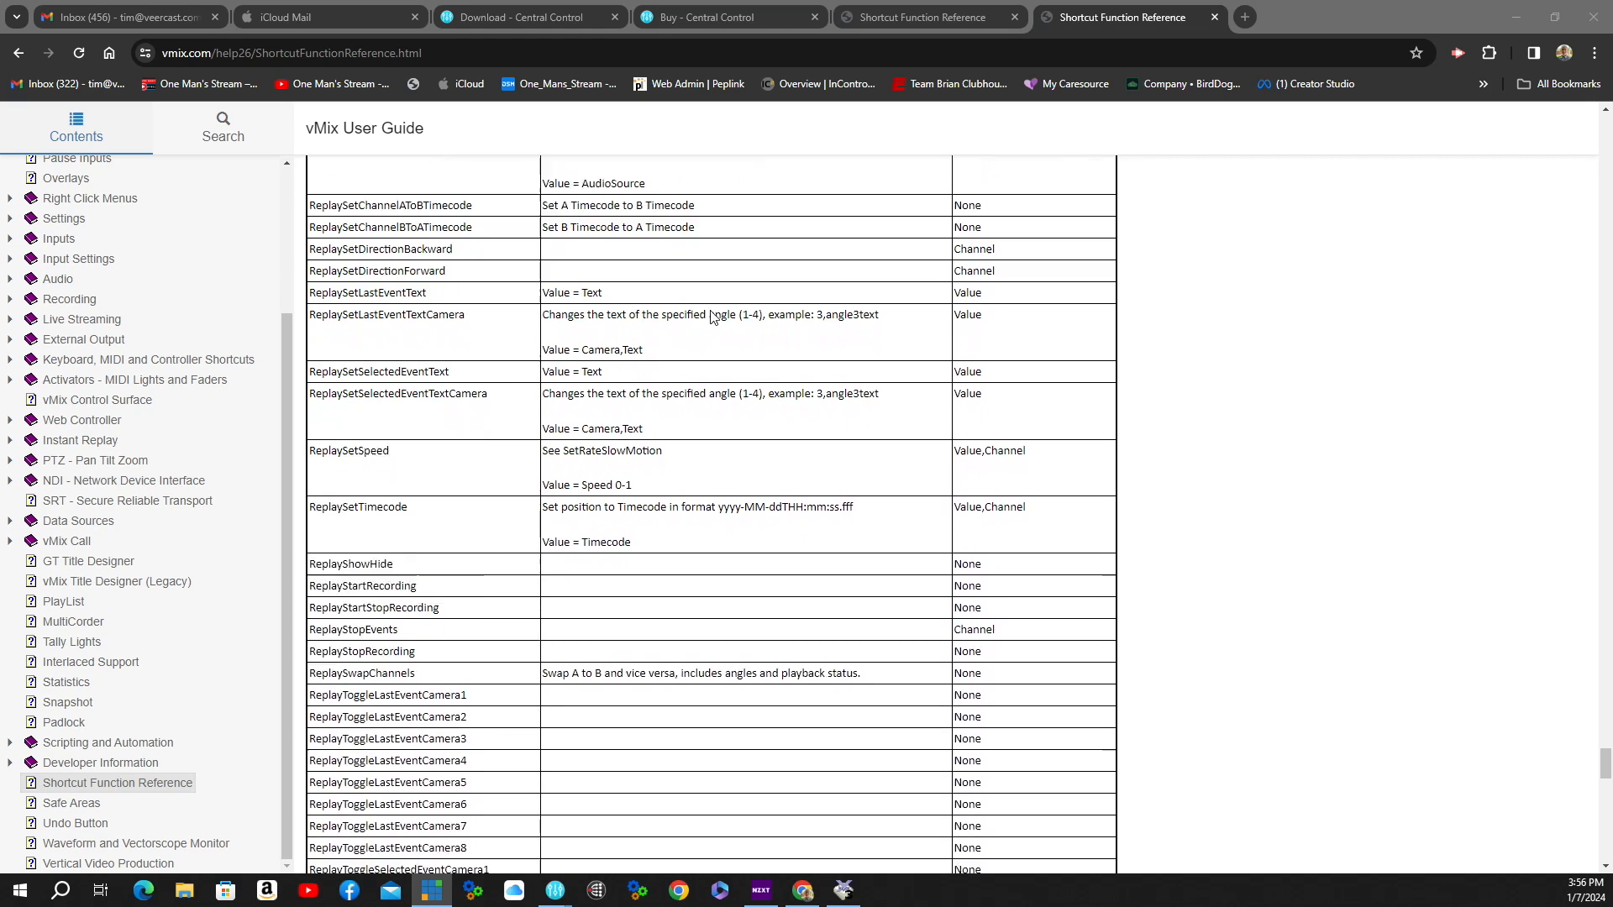
{"action": "scroll", "coordinate": [711, 317], "scroll_direction": "down", "scroll_amount": 5}
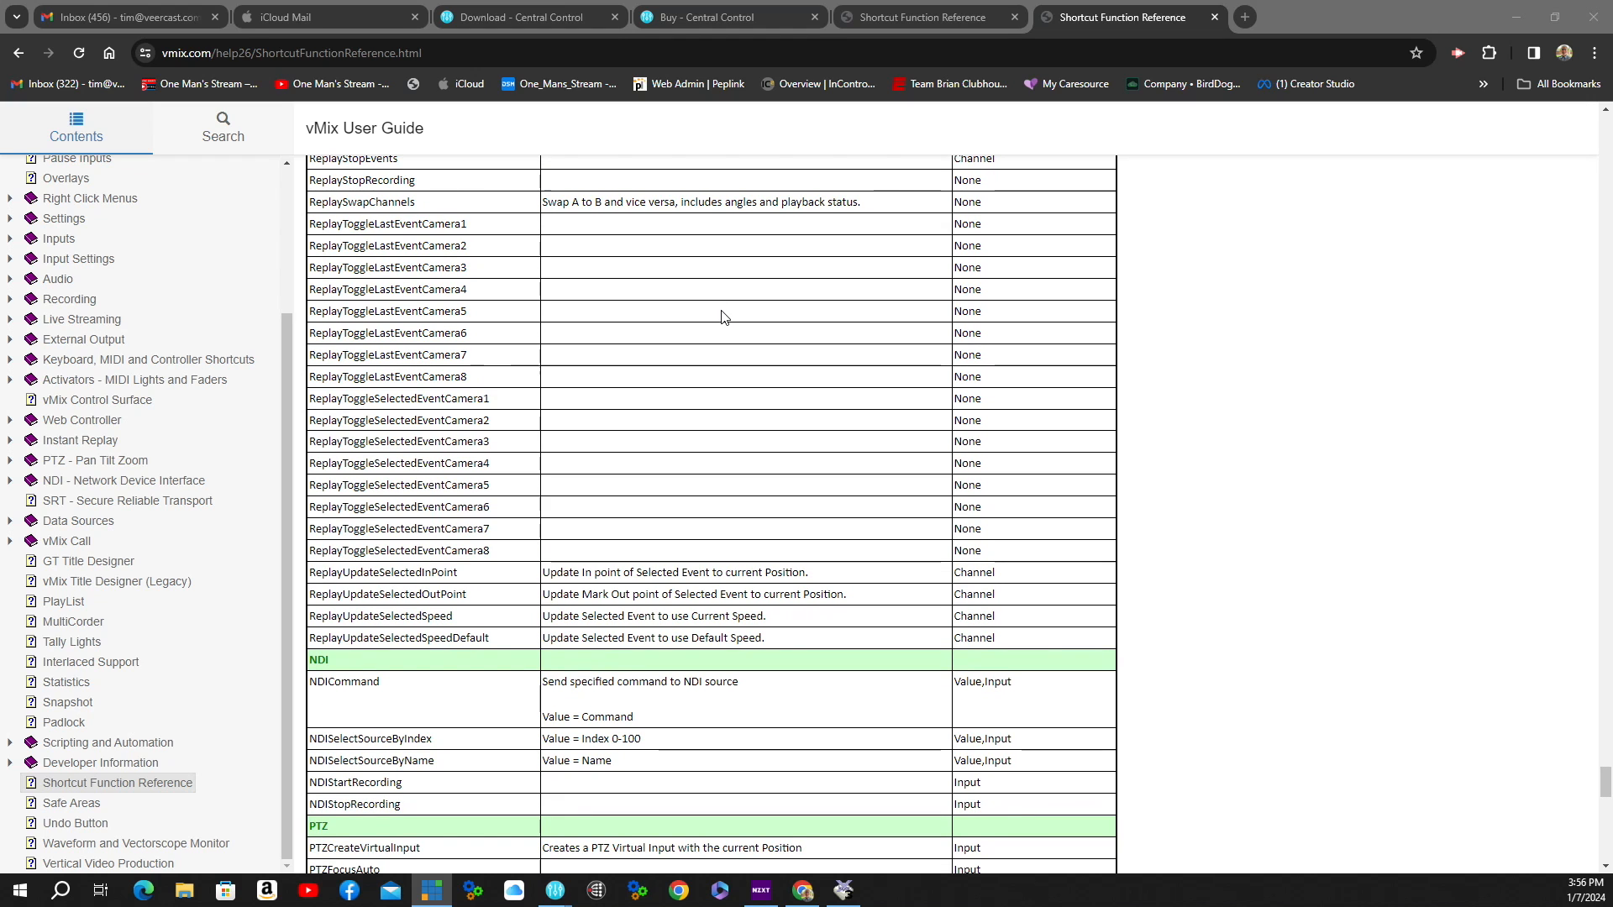
{"action": "scroll", "coordinate": [725, 317], "scroll_direction": "up", "scroll_amount": 20}
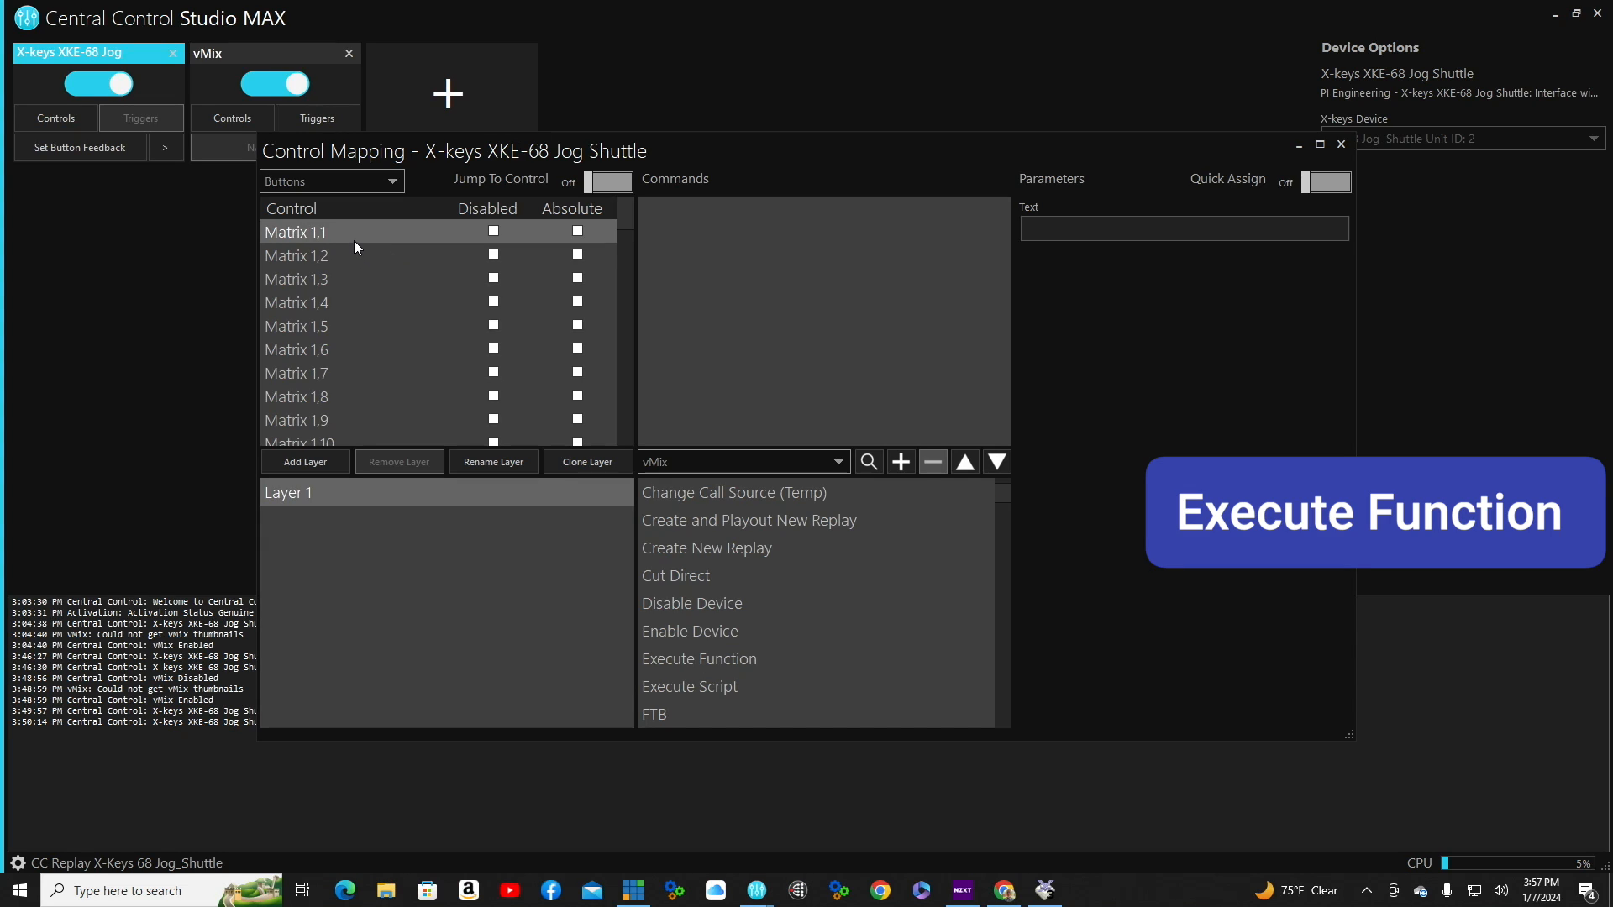
- Add the vMix Replay Toggle Live command to the Matrix 1,2 button
{"action": "left_click", "coordinate": [341, 250]}
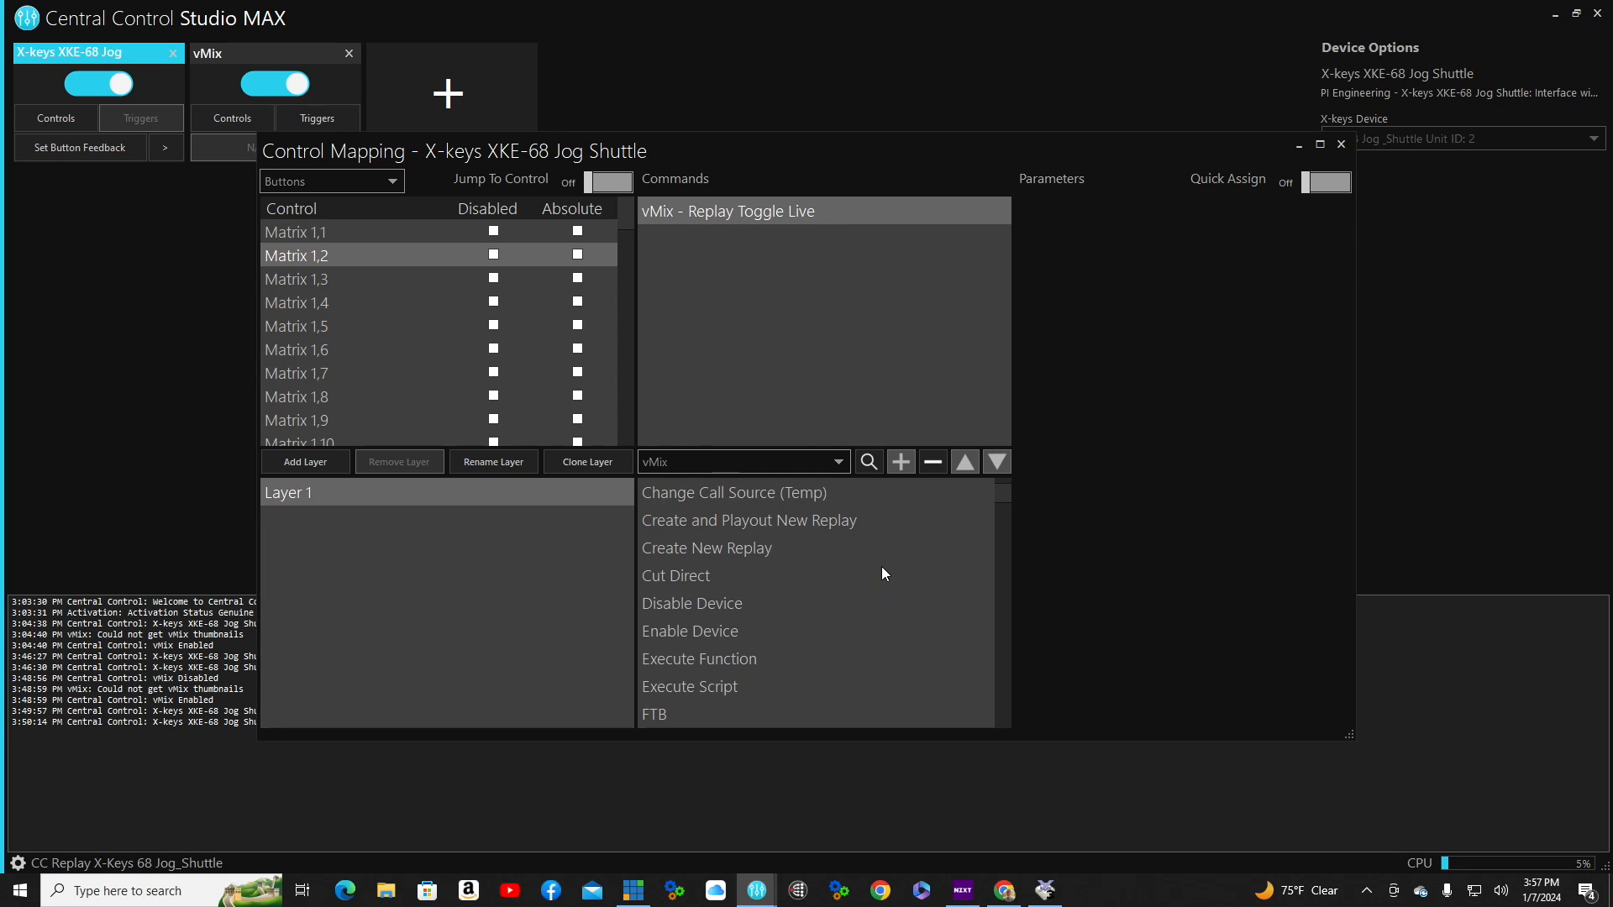
{"action": "scroll", "coordinate": [877, 563], "scroll_direction": "down", "scroll_amount": 7}
{"action": "scroll", "coordinate": [874, 558], "scroll_direction": "down", "scroll_amount": 10}
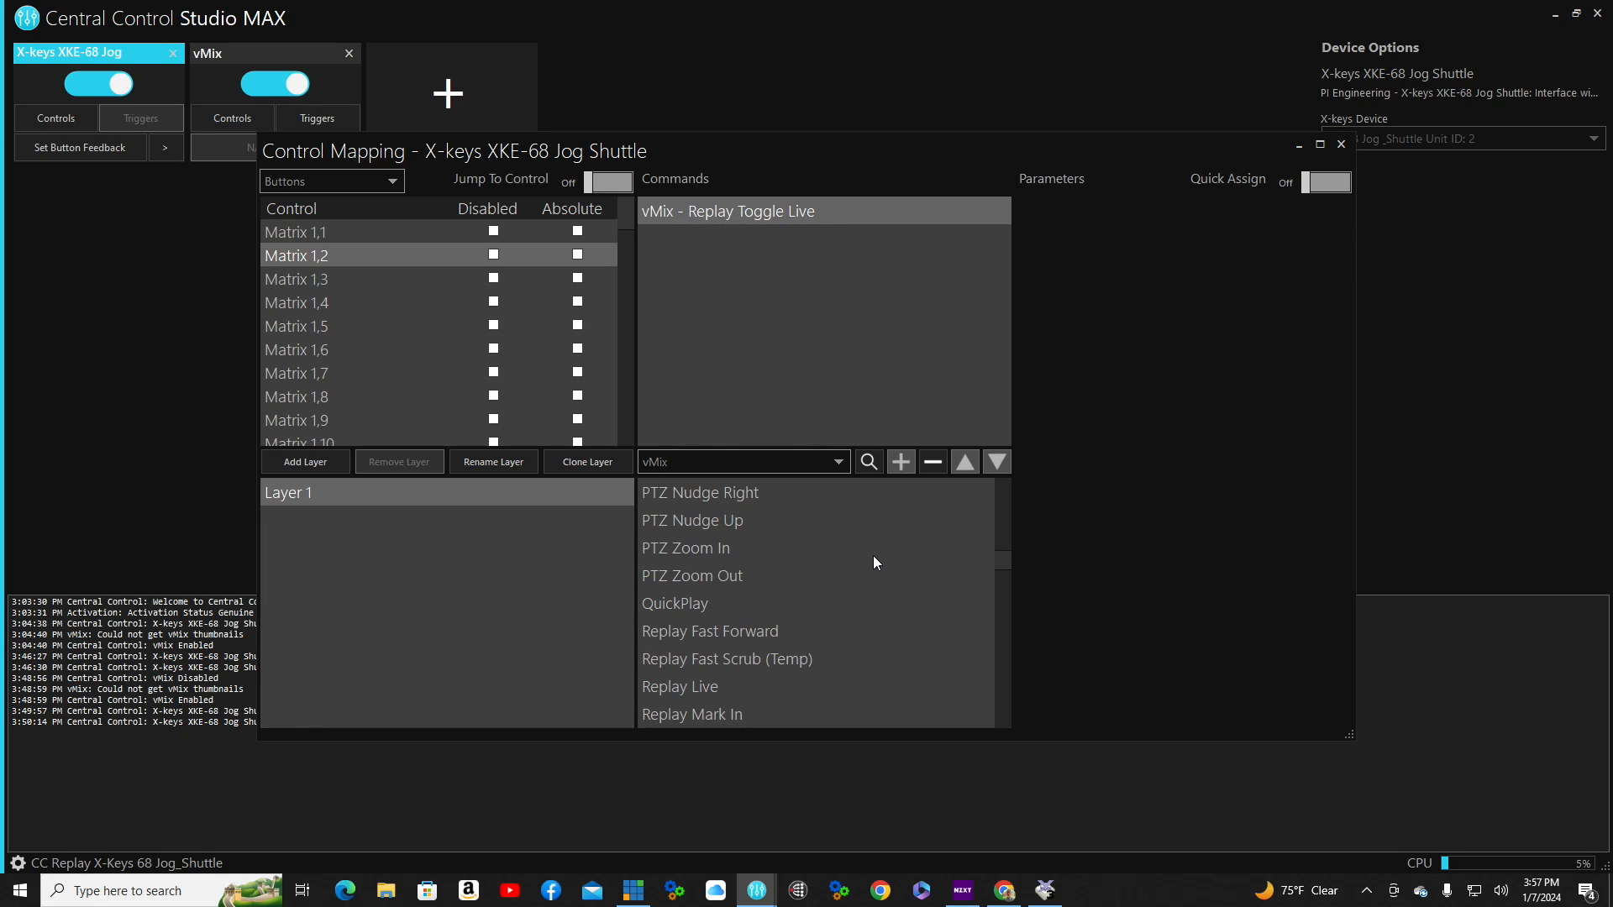
{"action": "scroll", "coordinate": [874, 548], "scroll_direction": "down", "scroll_amount": 2}
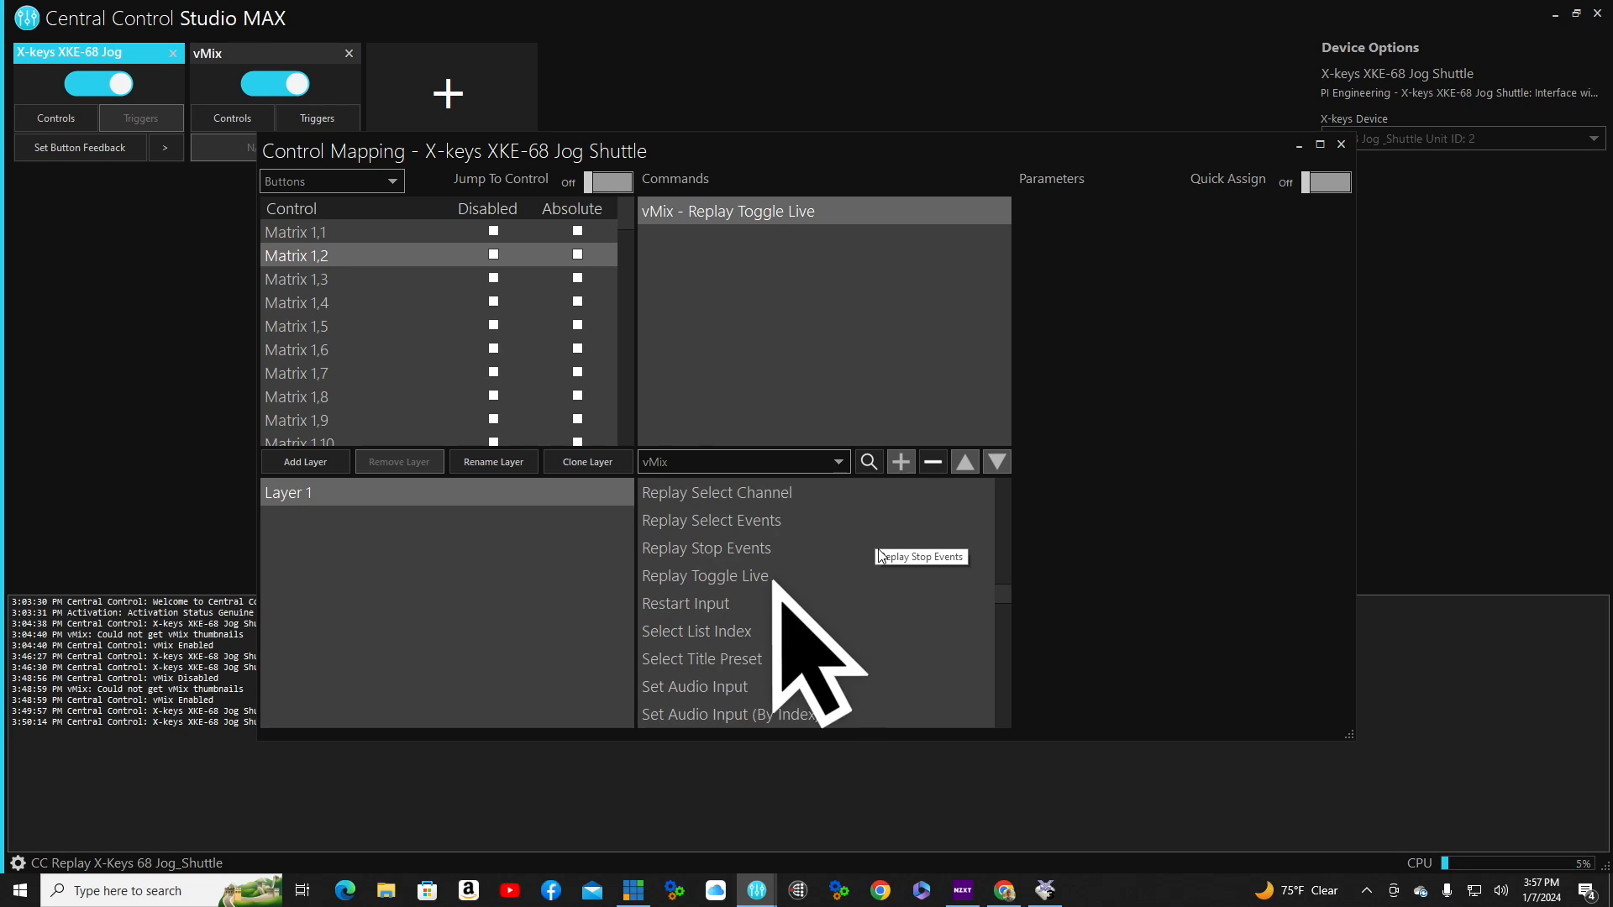
{"action": "left_click", "coordinate": [728, 577]}
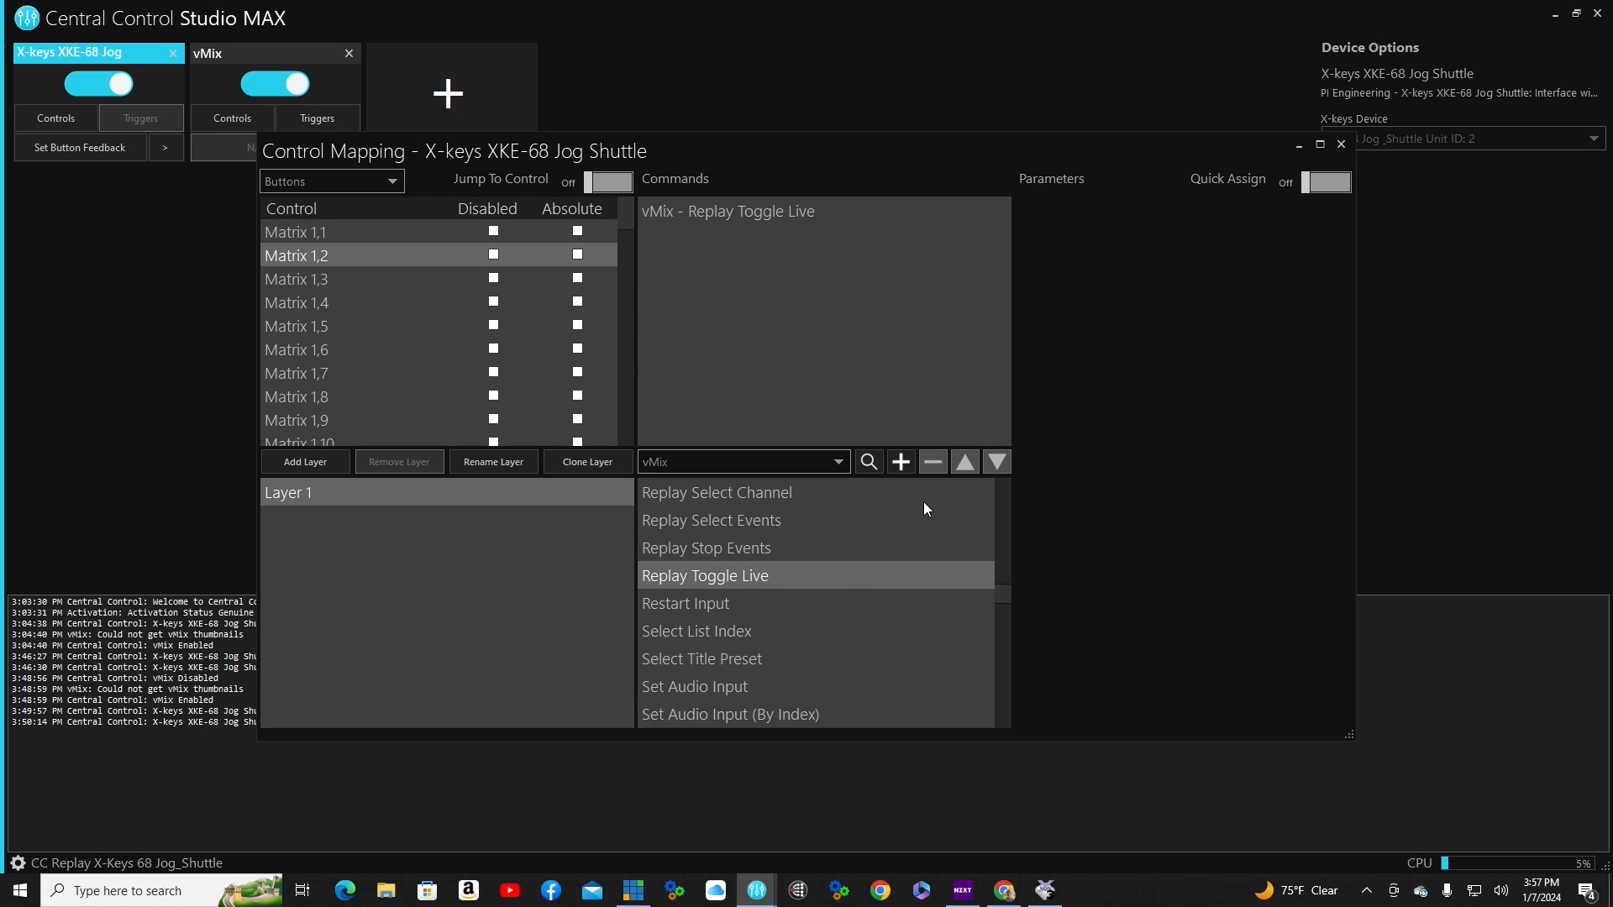
{"action": "left_click", "coordinate": [902, 461]}
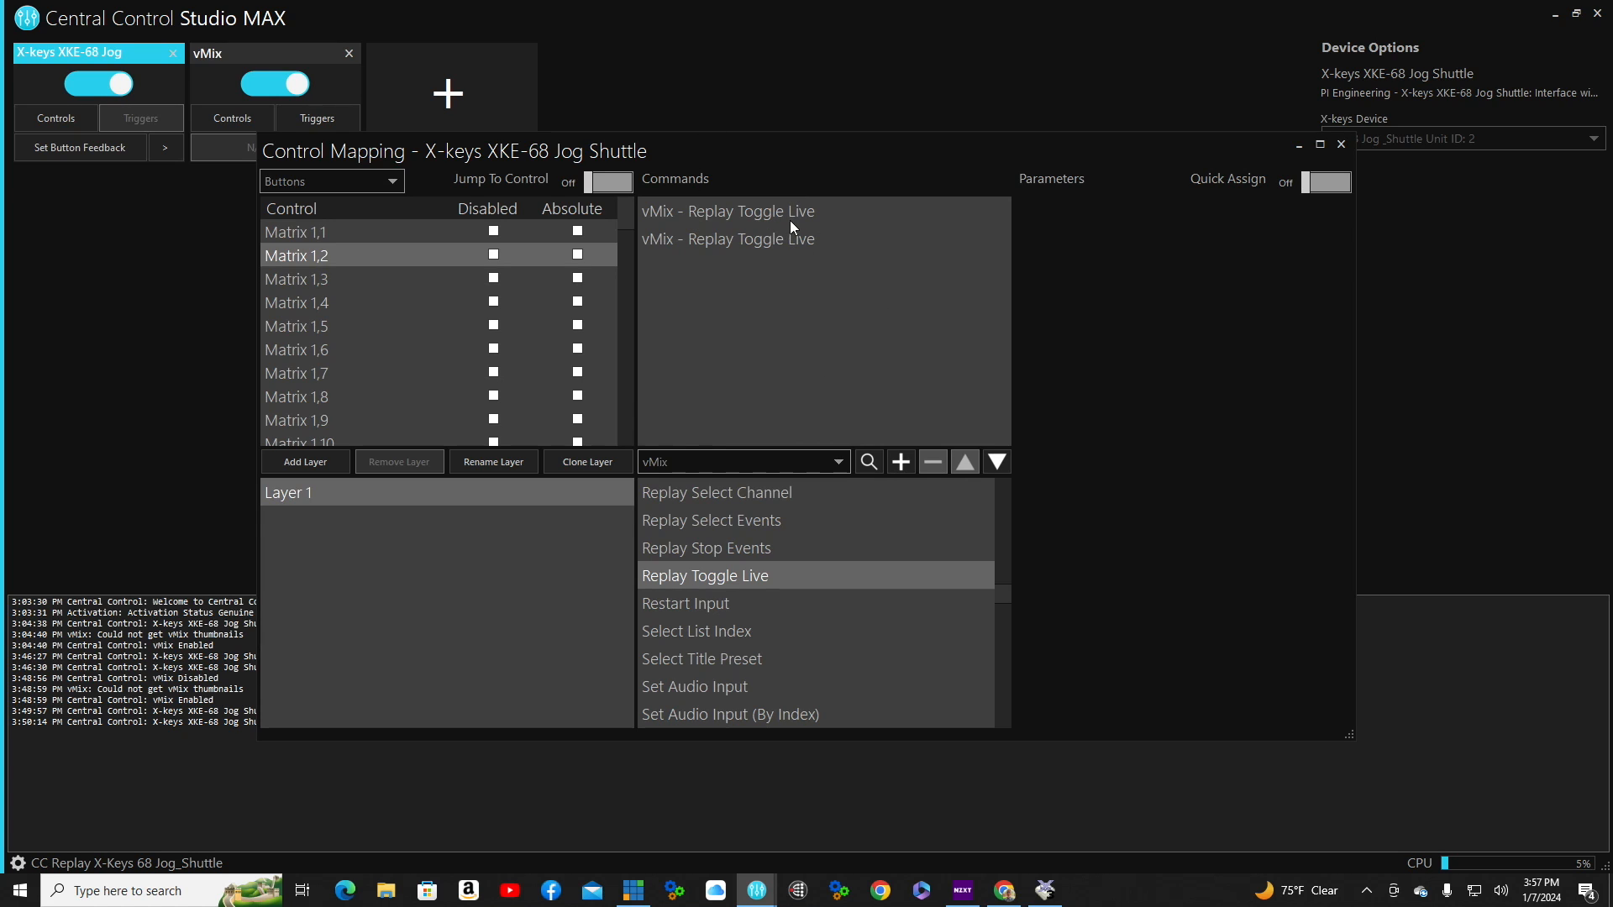
- Remove the duplicate Replay Toggle Live command from Matrix 1,2 and turn on Jump To Control
{"action": "left_click", "coordinate": [745, 240]}
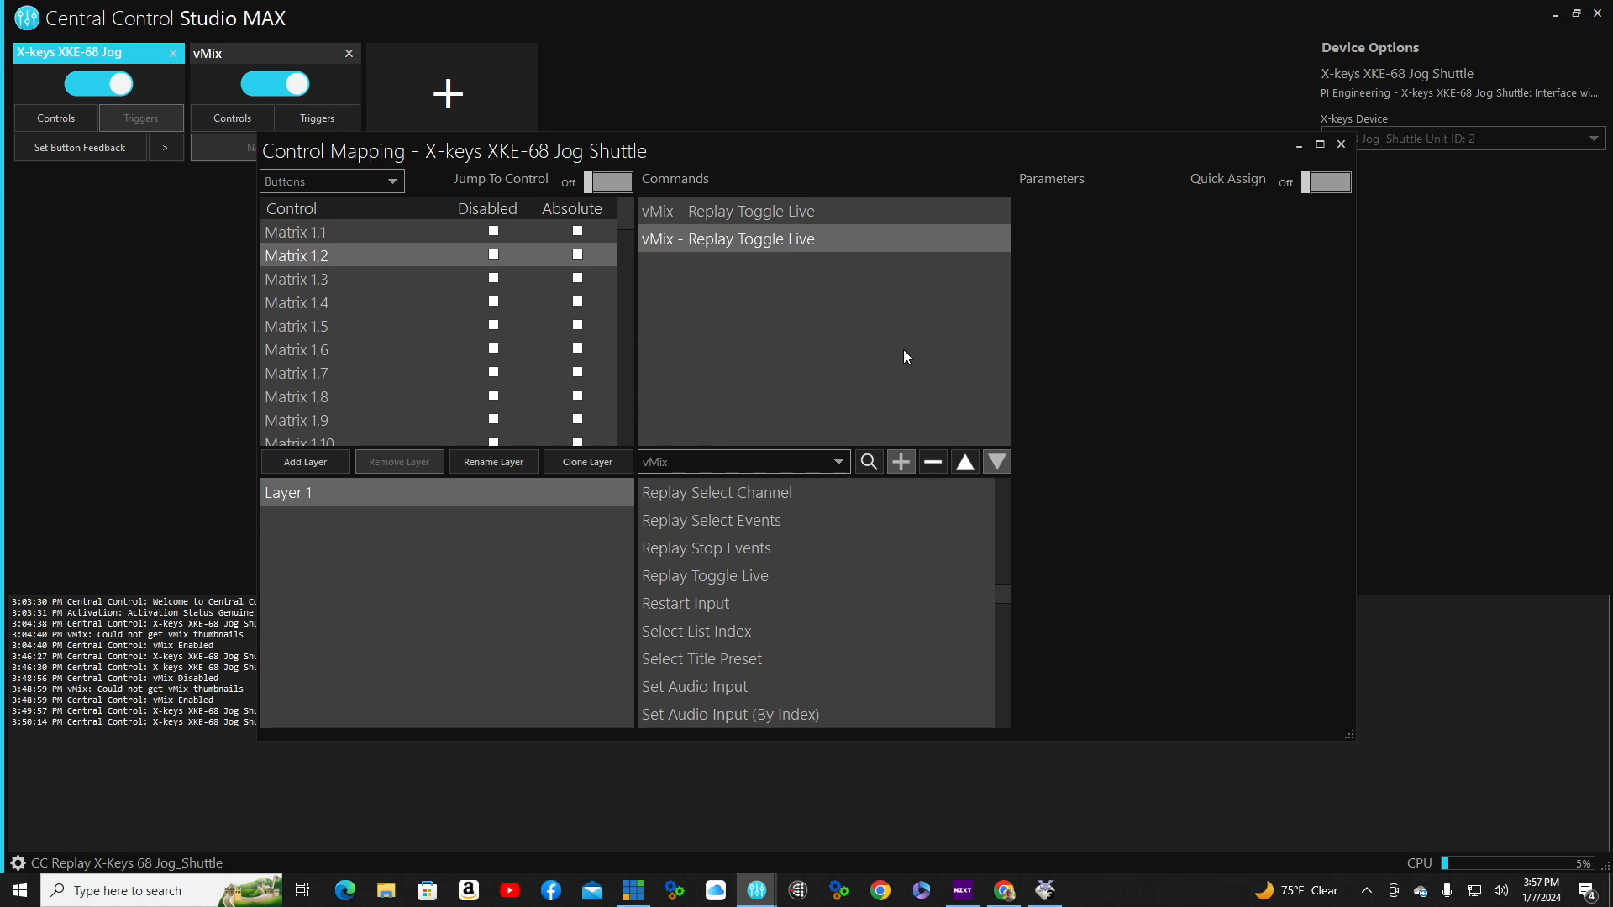
{"action": "left_click", "coordinate": [943, 463]}
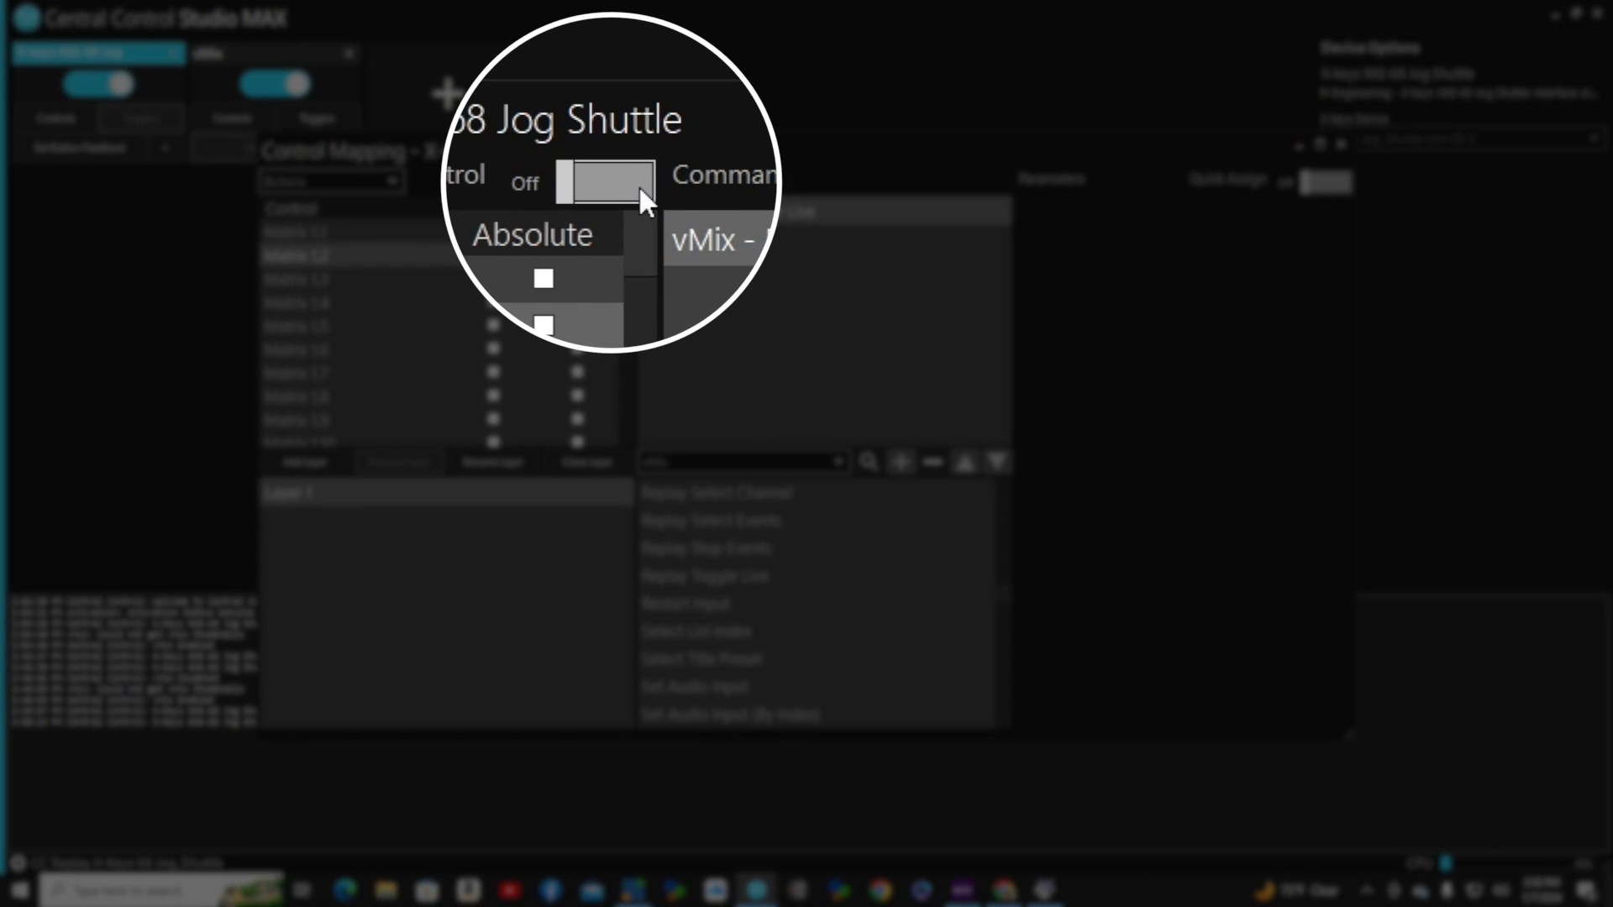
{"action": "left_click", "coordinate": [625, 183]}
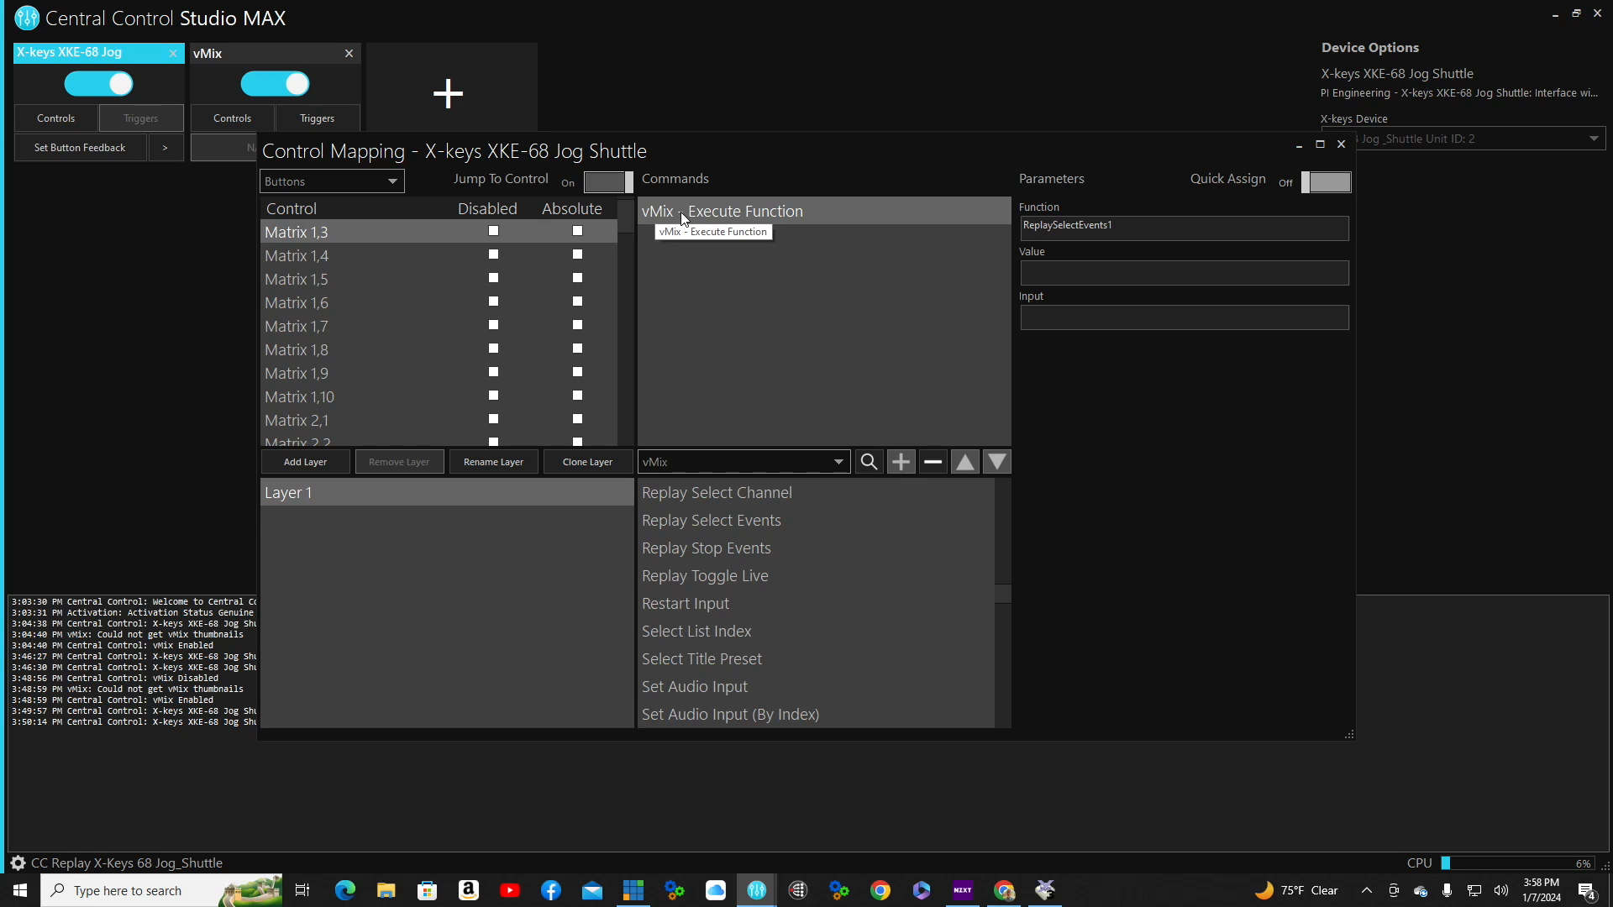
- Copy the function name ReplaySelectEvents1 from the Shortcut Function Reference in the vMix user guide
{"action": "scroll", "coordinate": [814, 575], "scroll_direction": "up", "scroll_amount": 15}
{"action": "scroll", "coordinate": [813, 574], "scroll_direction": "down", "scroll_amount": 3}
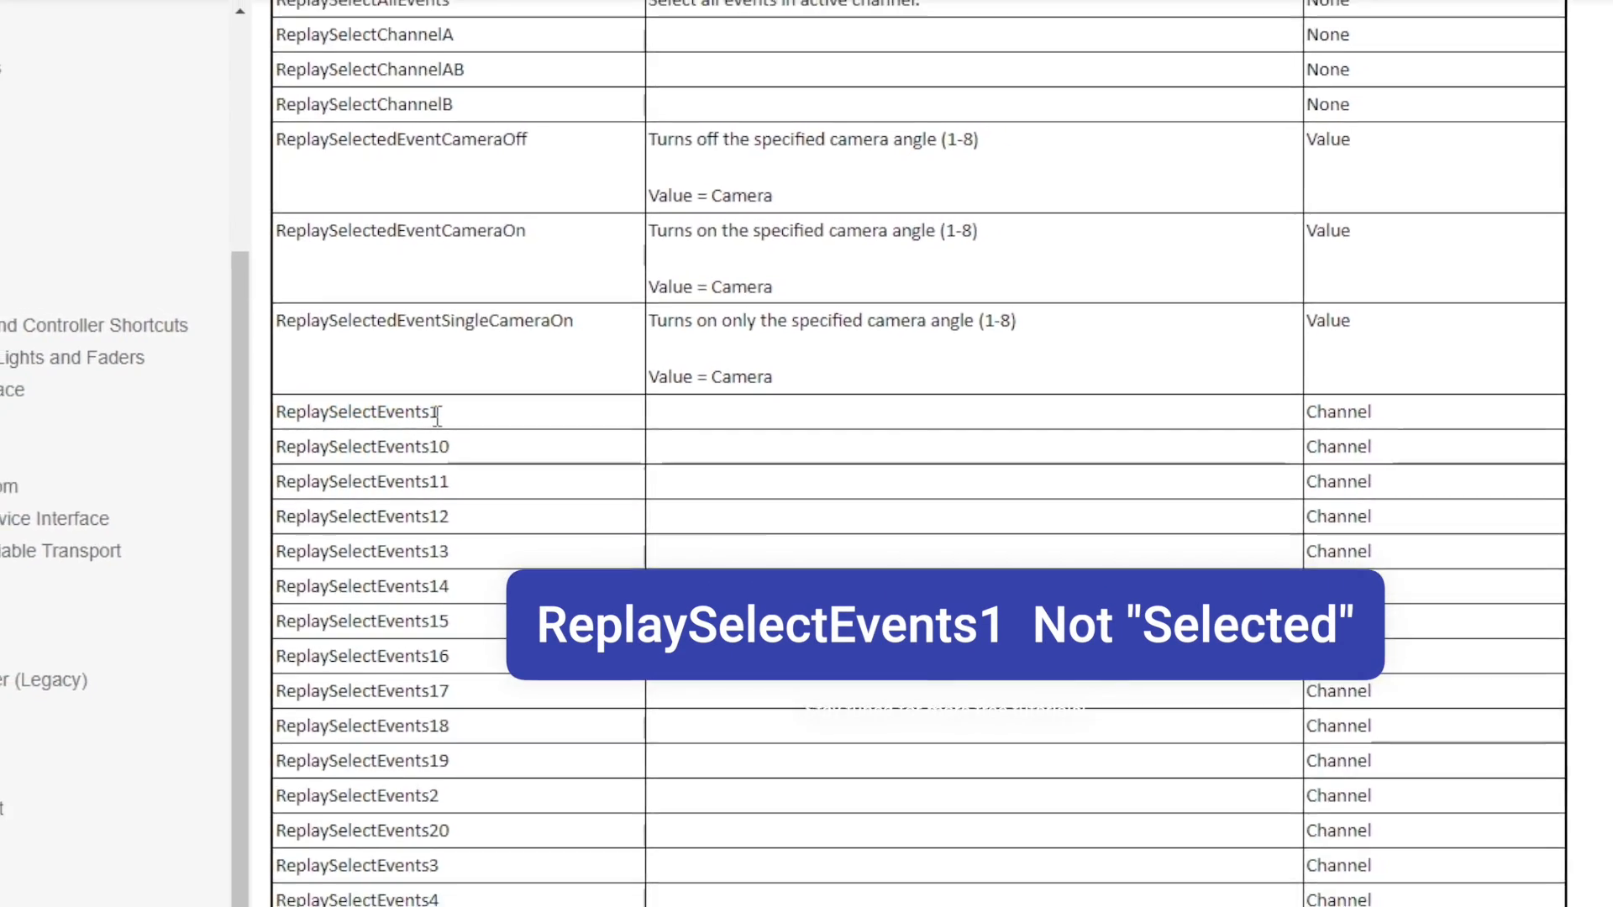
{"action": "double_click", "coordinate": [438, 415]}
{"action": "key", "text": "ctrl+c"}
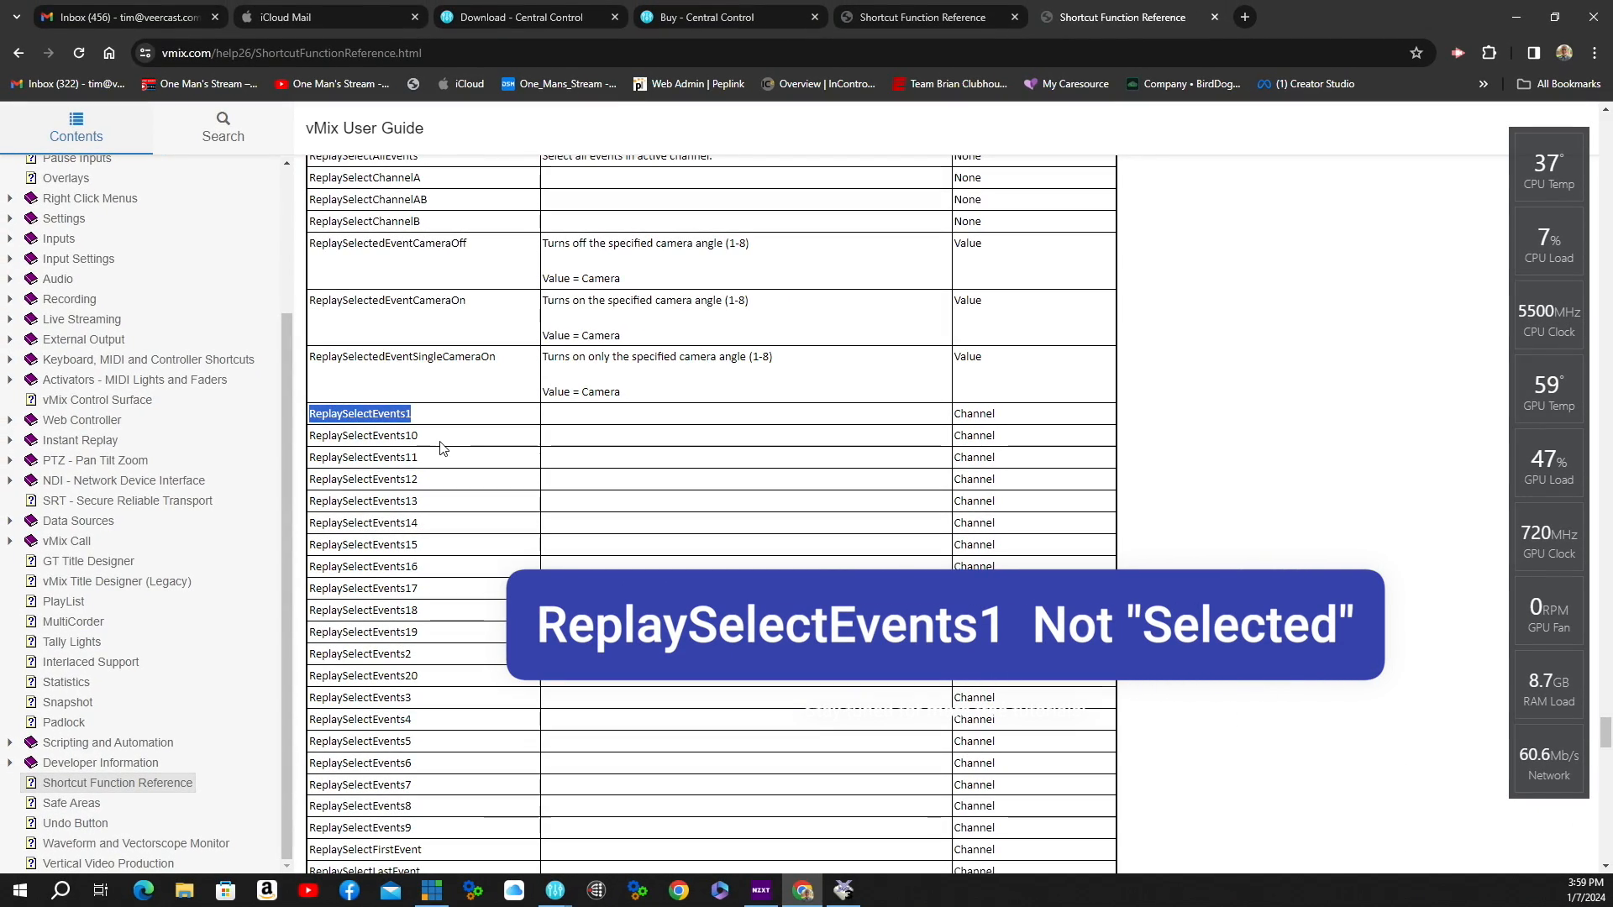
{"action": "left_click", "coordinate": [484, 417]}
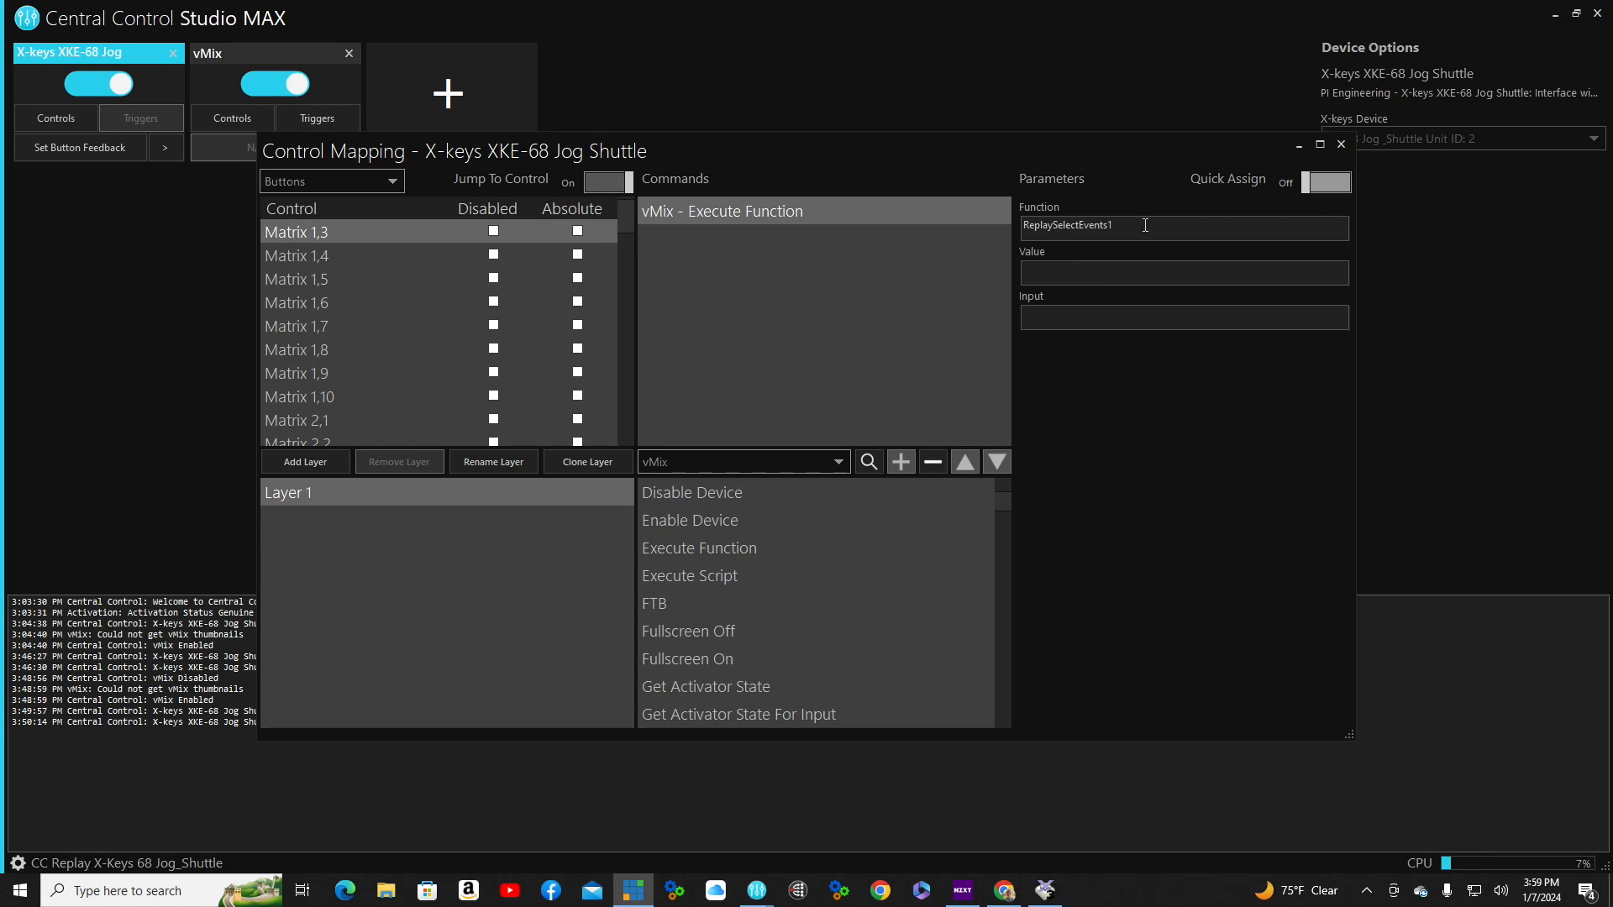
- Add a vMix Execute Function command with the copied function ReplaySelectEvents1 to Matrix 1,3 in Central Control
{"action": "left_click", "coordinate": [699, 548]}
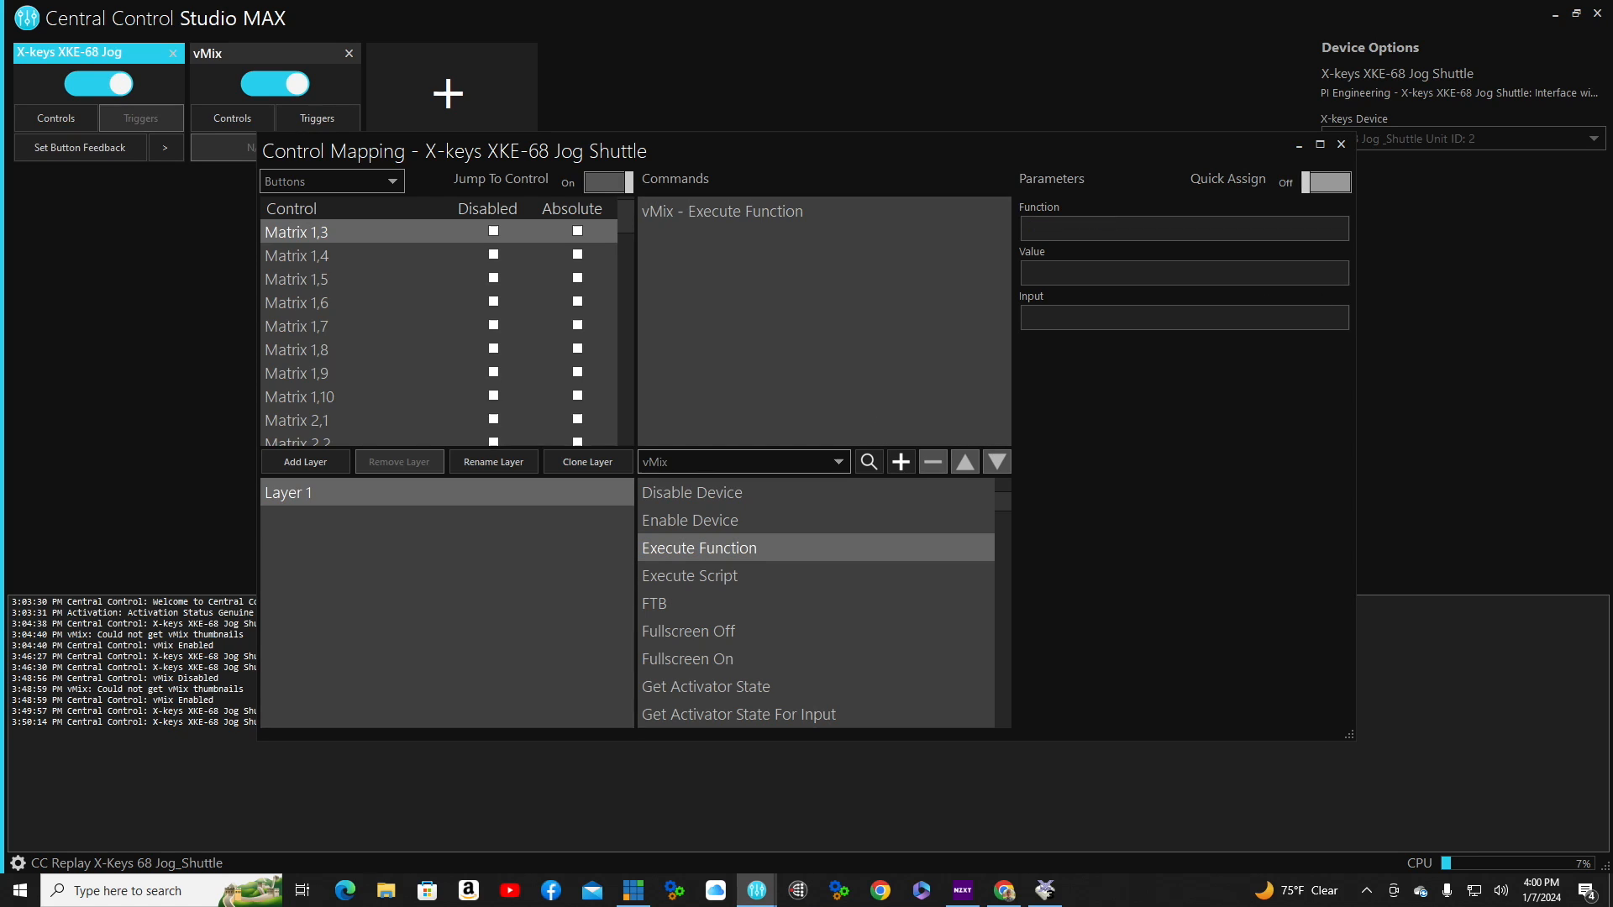
{"action": "key", "text": "alt+Tab"}
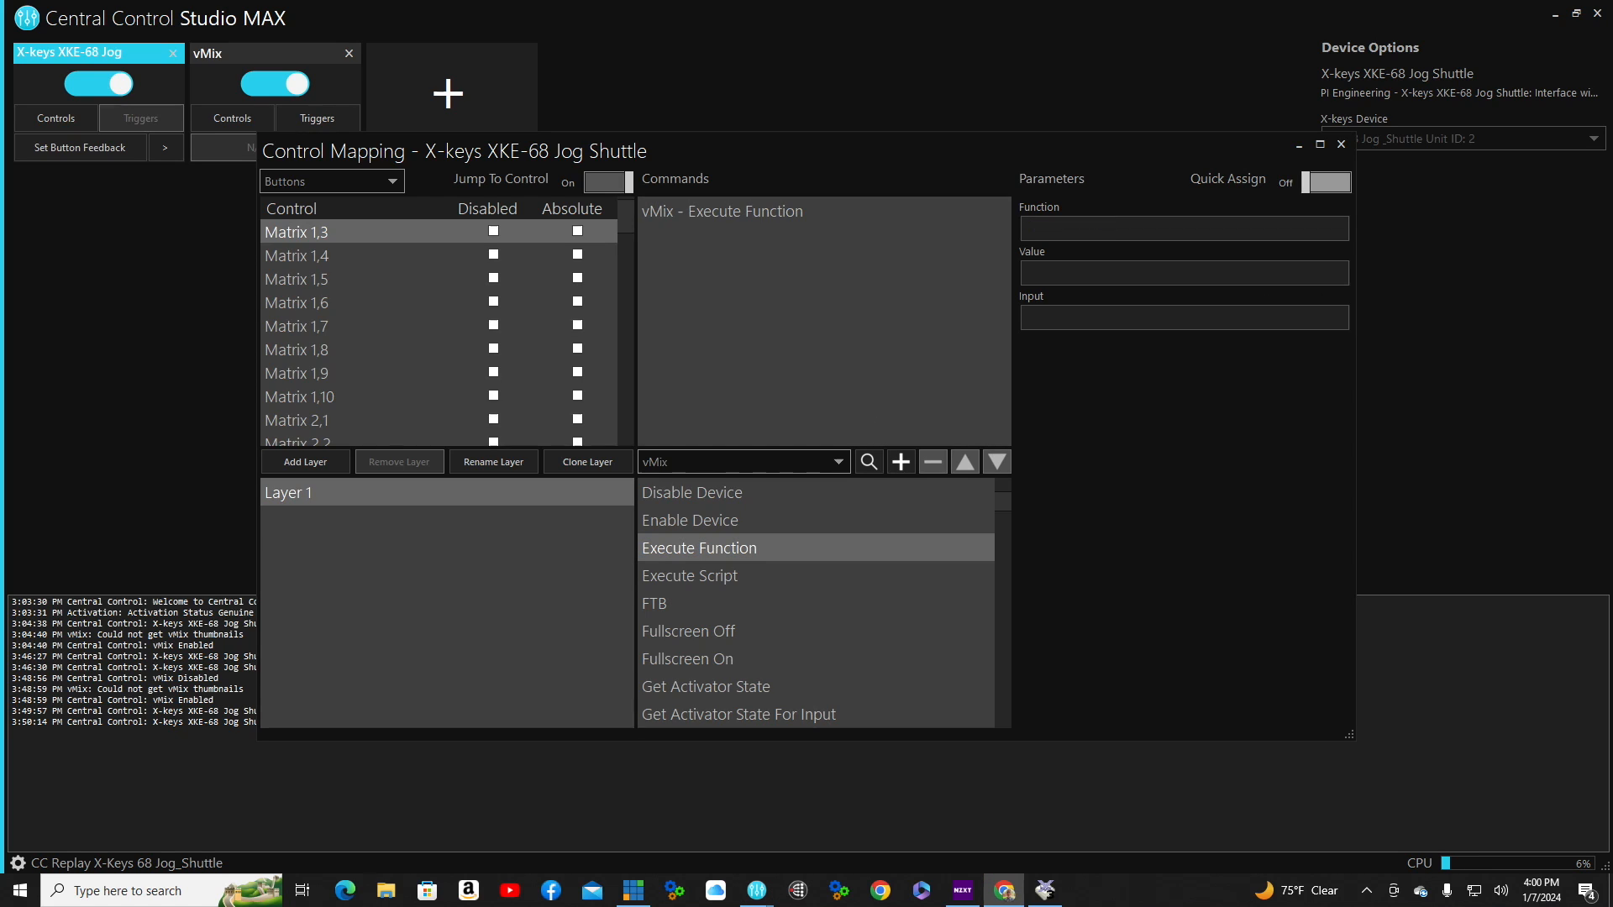
{"action": "right_click", "coordinate": [1037, 229]}
{"action": "left_click", "coordinate": [1078, 301]}
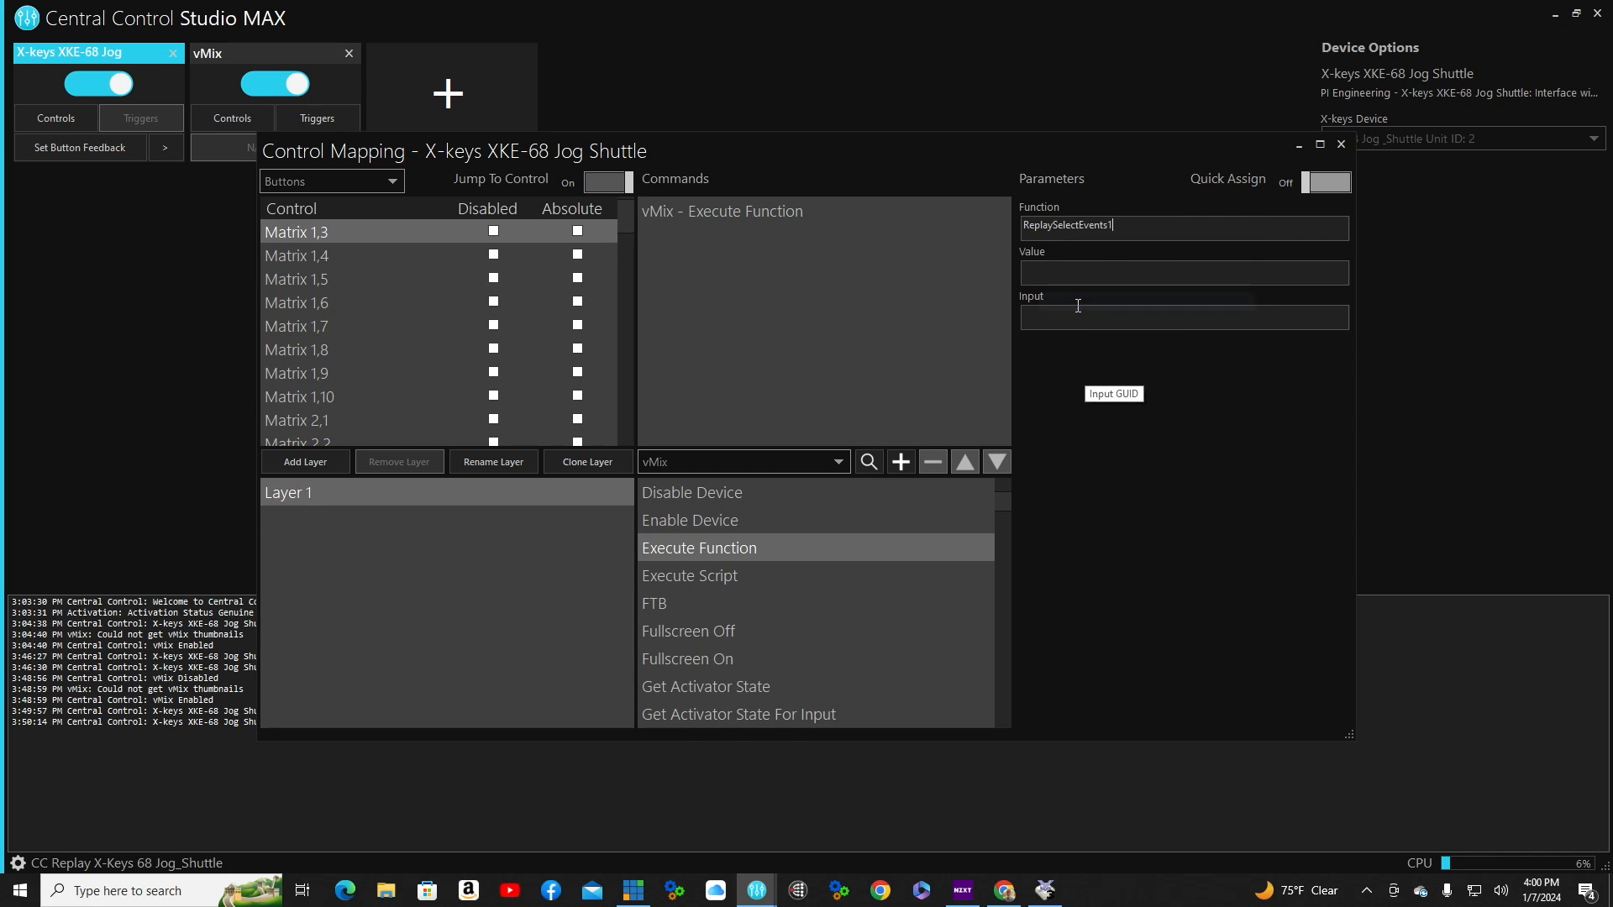
{"action": "left_click", "coordinate": [901, 461]}
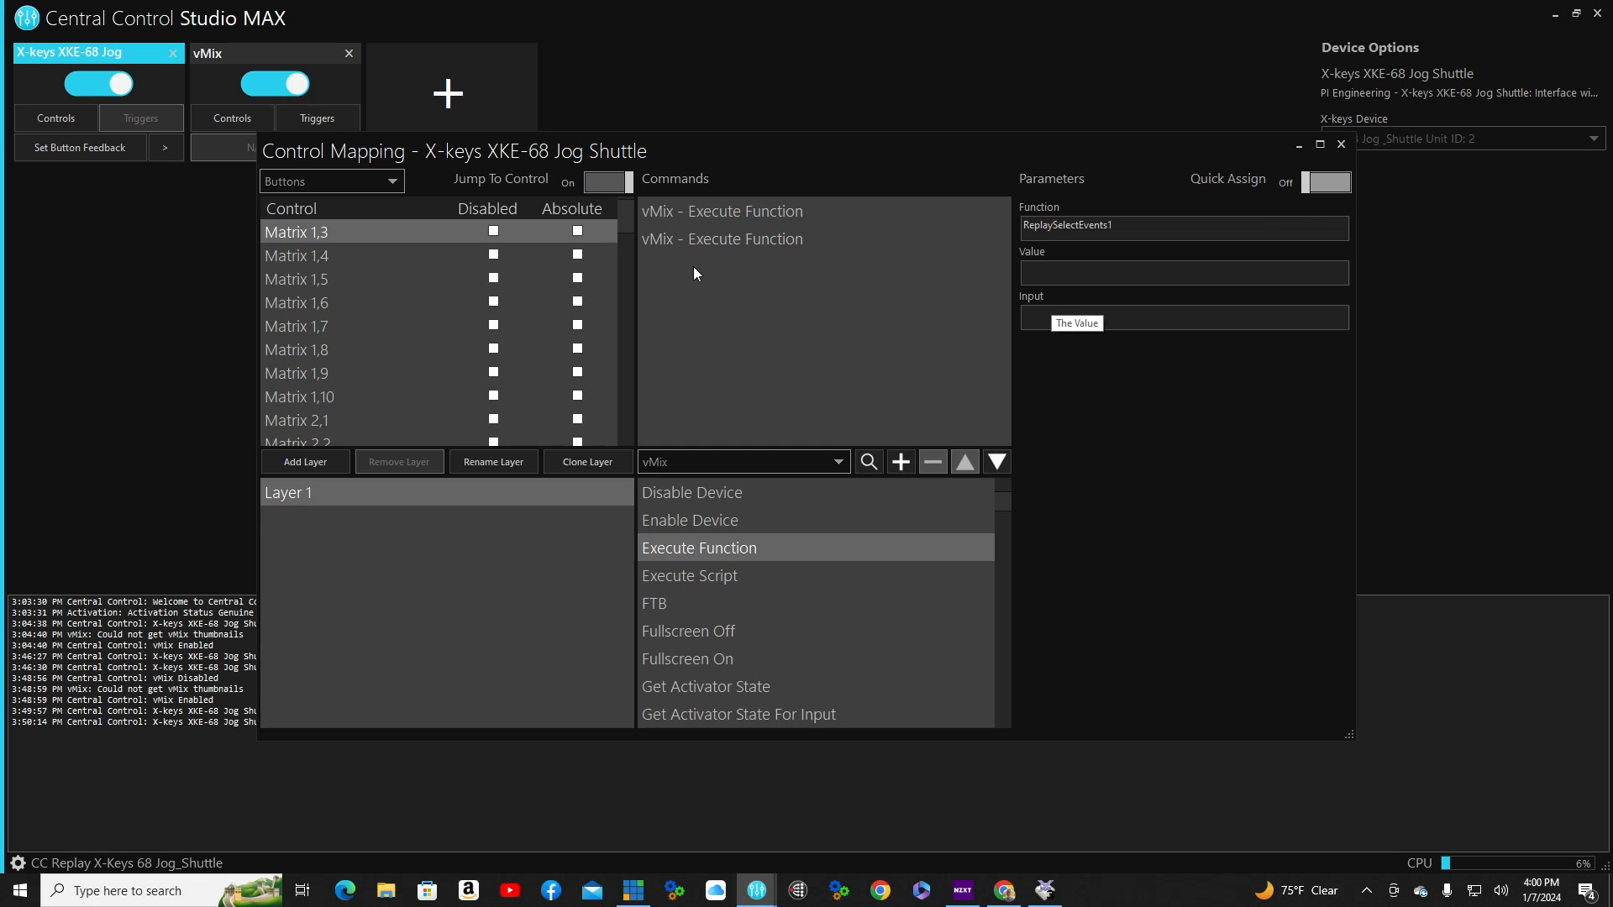
- Remove the duplicate Execute Function command from Matrix 1,3 and display the command assigned to Matrix 1,4
{"action": "left_click", "coordinate": [748, 245]}
{"action": "left_click", "coordinate": [934, 462]}
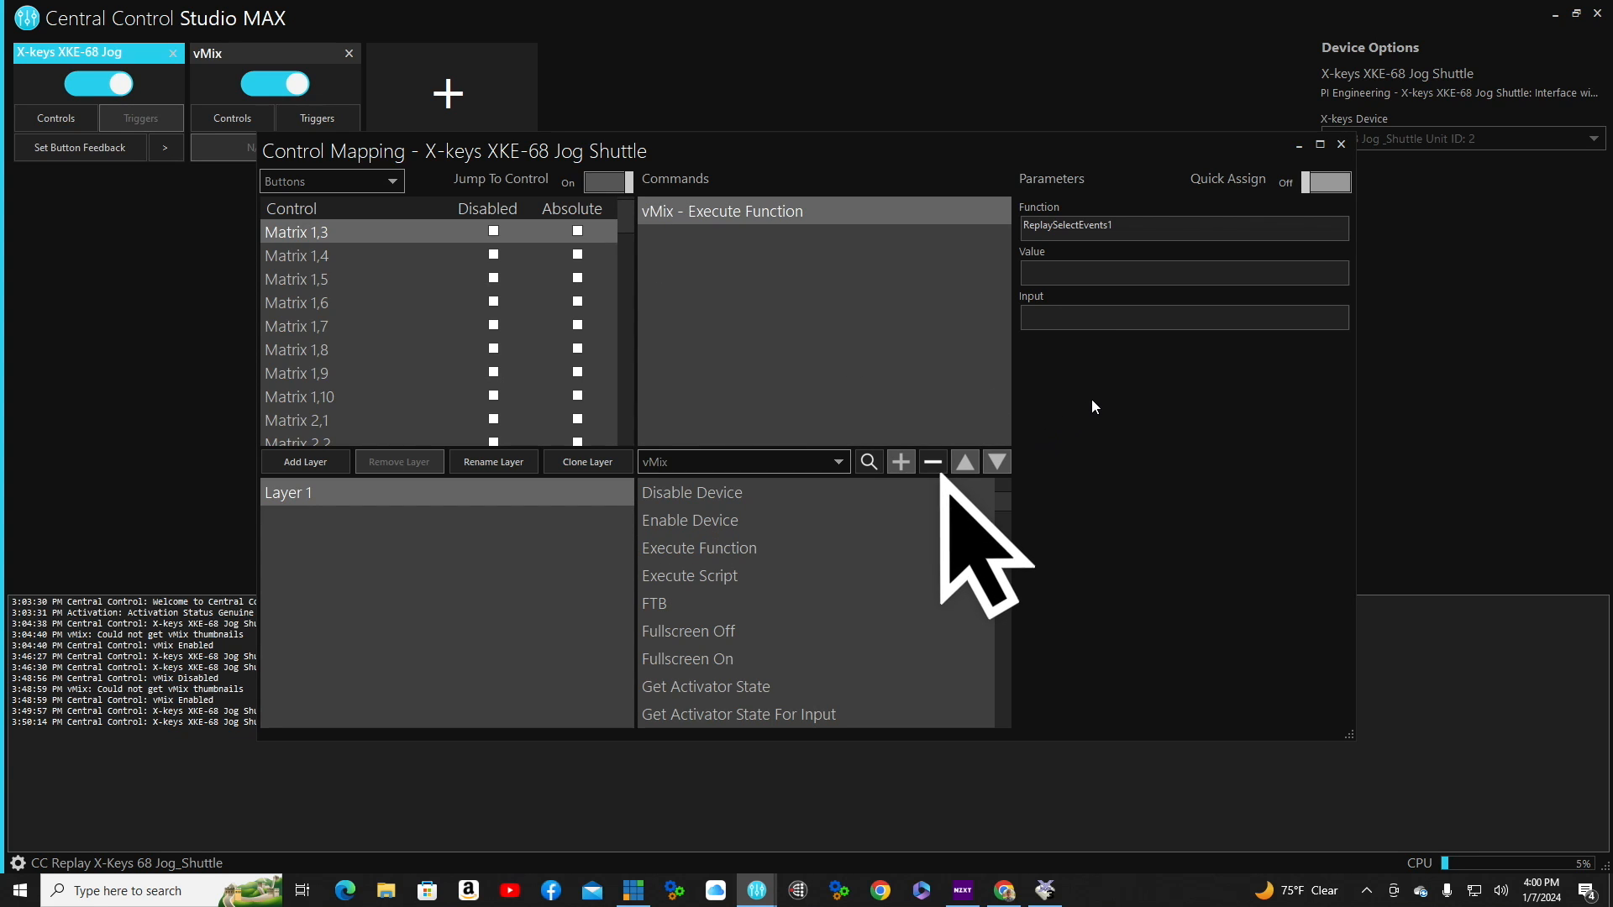
{"action": "left_click", "coordinate": [311, 252]}
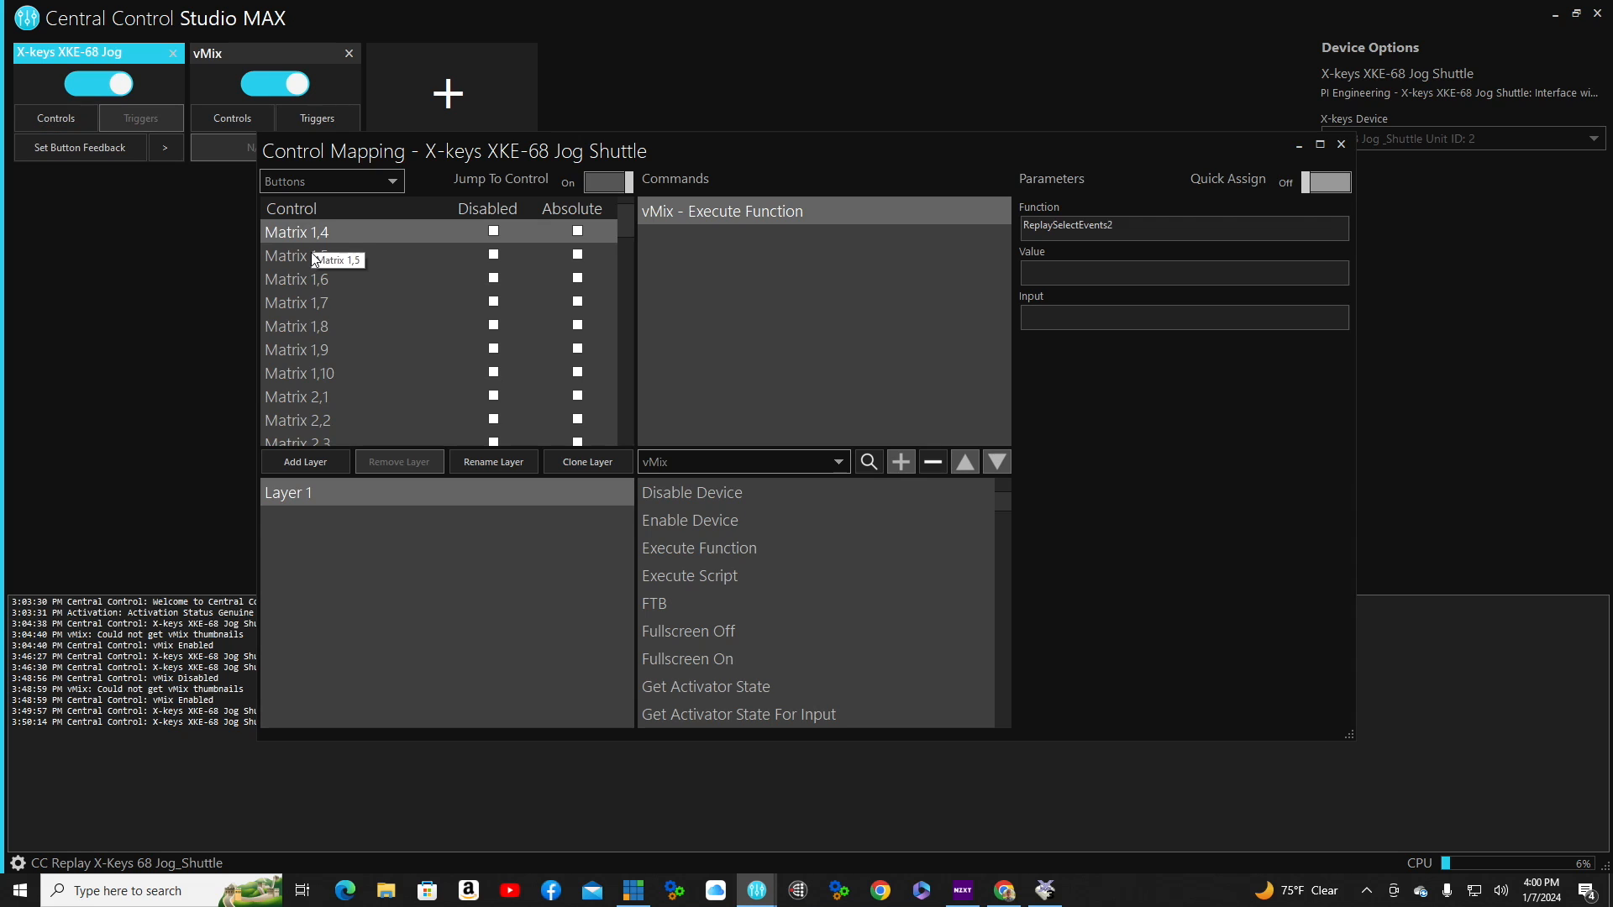
{"action": "left_click", "coordinate": [778, 220]}
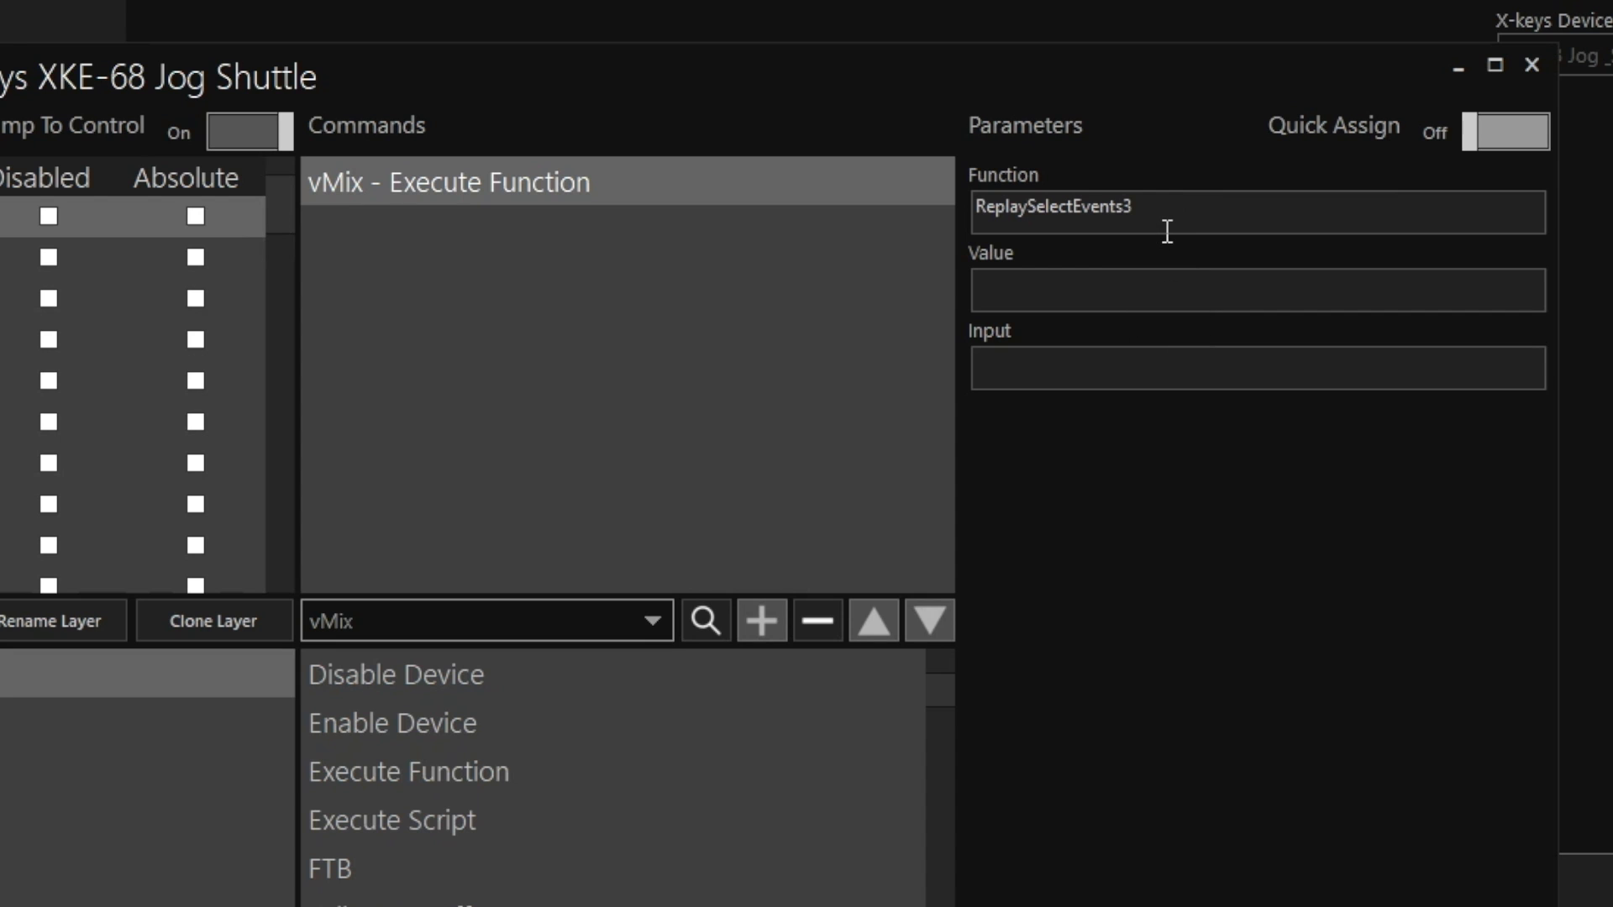
- Give the buttons up to Matrix 1,8 the functions ReplaySelectEvents4, ReplaySelectEvents5 and ReplaySelectEvents6
{"action": "left_click", "coordinate": [1170, 216]}
{"action": "key", "text": "BackSpace"}
{"action": "type", "text": "4"}
{"action": "key", "text": "BackSpace"}
{"action": "type", "text": "5"}
{"action": "key", "text": "BackSpace"}
{"action": "type", "text": "6"}
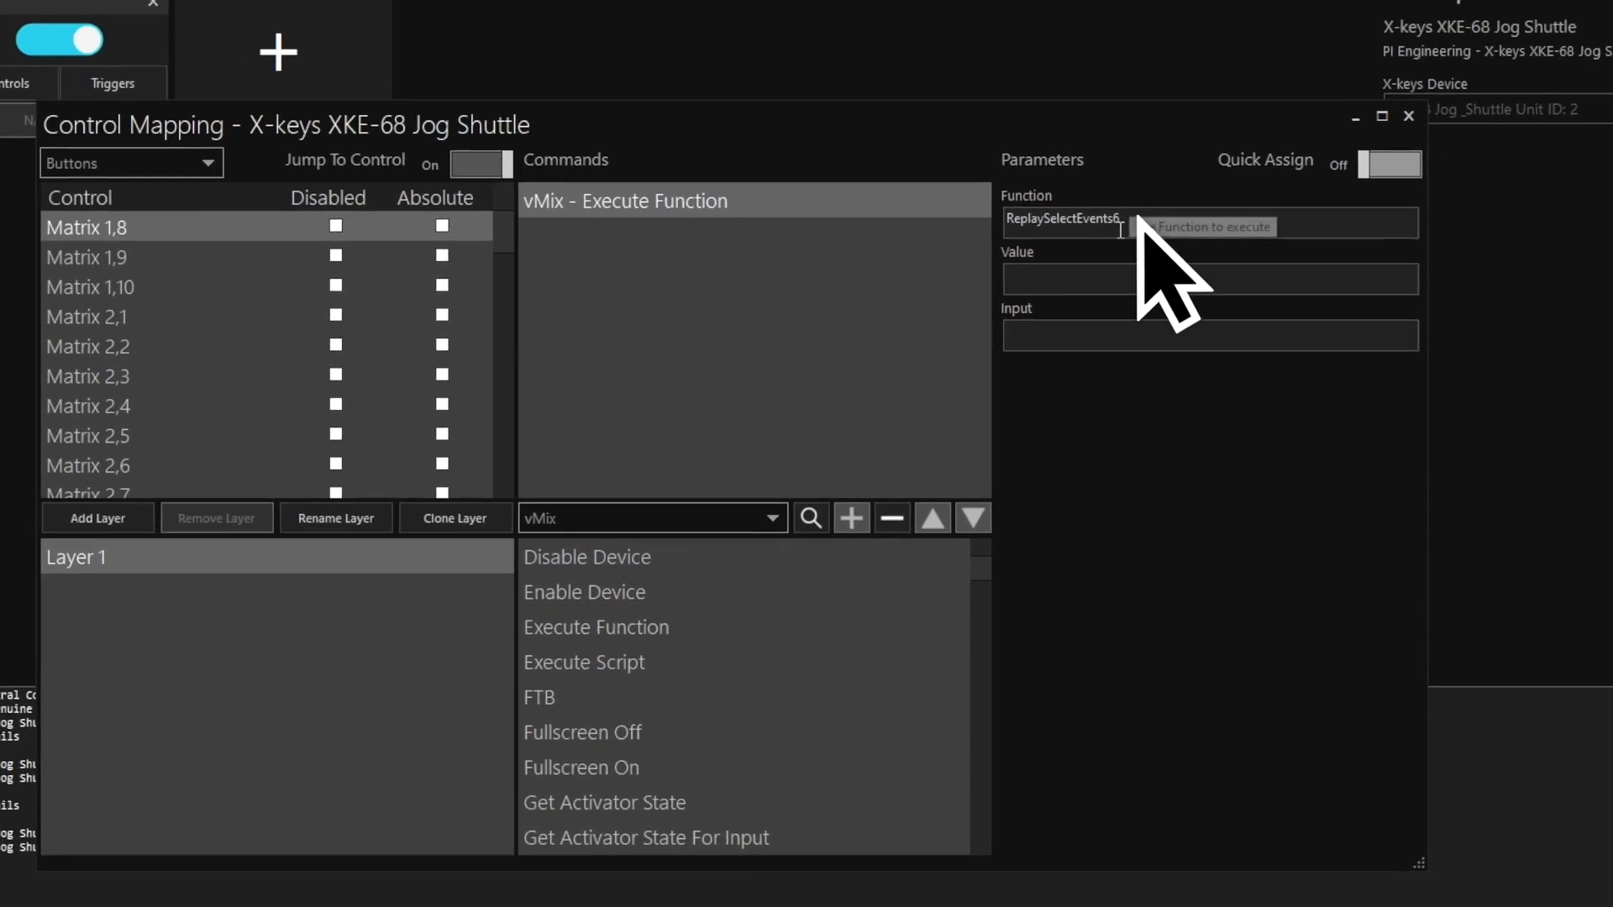
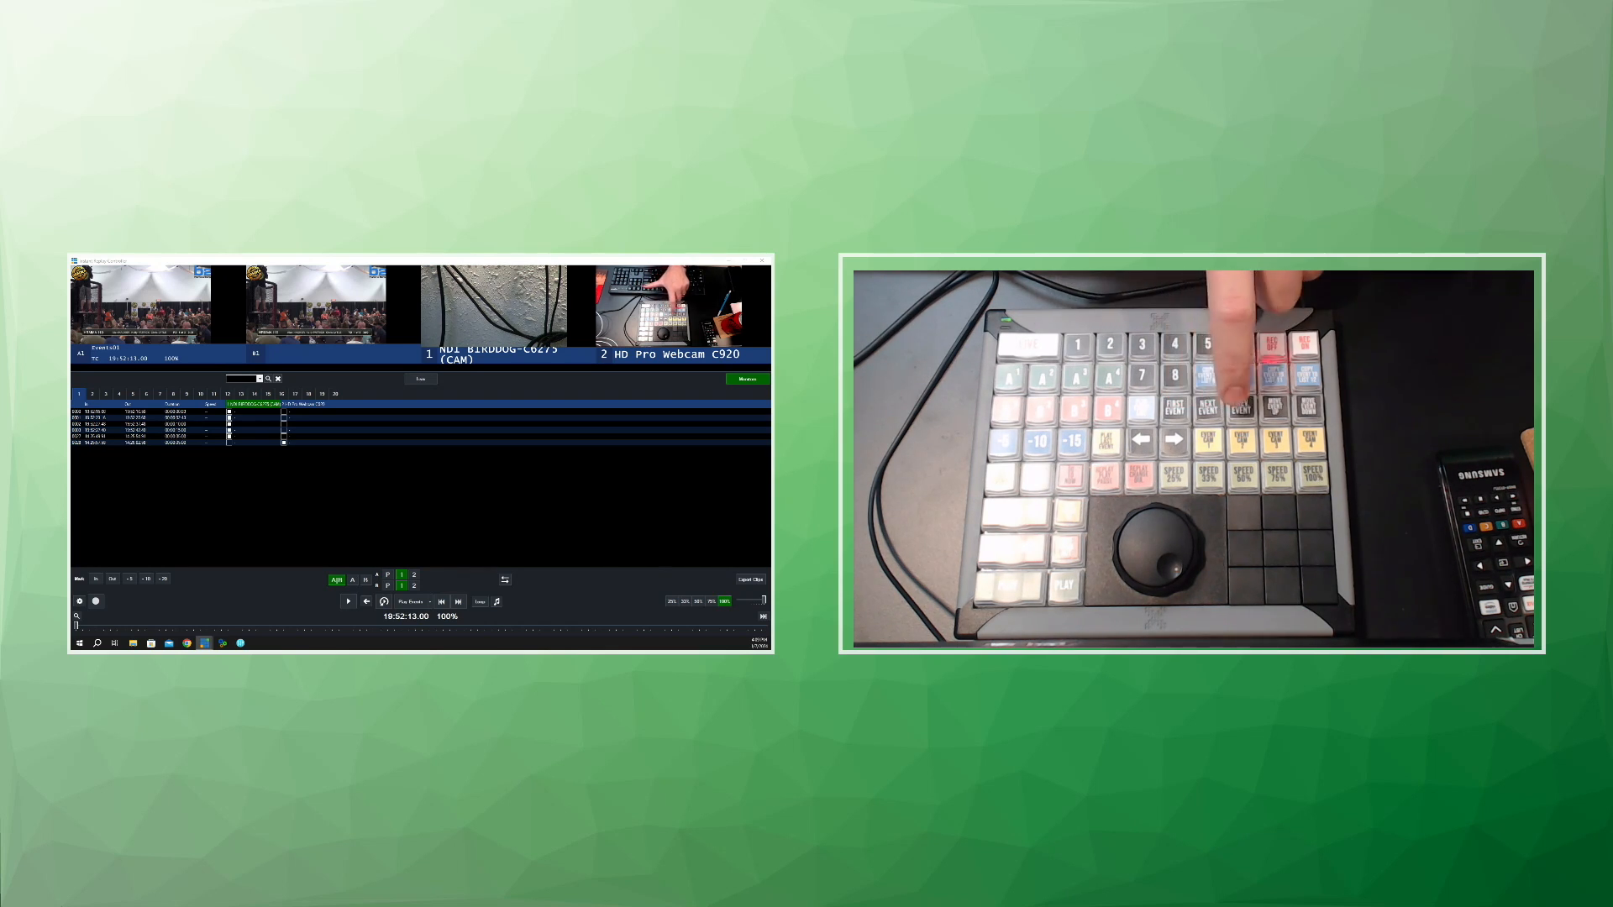
- In vMix's Instant Replay Controller, select the first replay event and step forward through the list to the last event
{"action": "key", "text": "Home"}
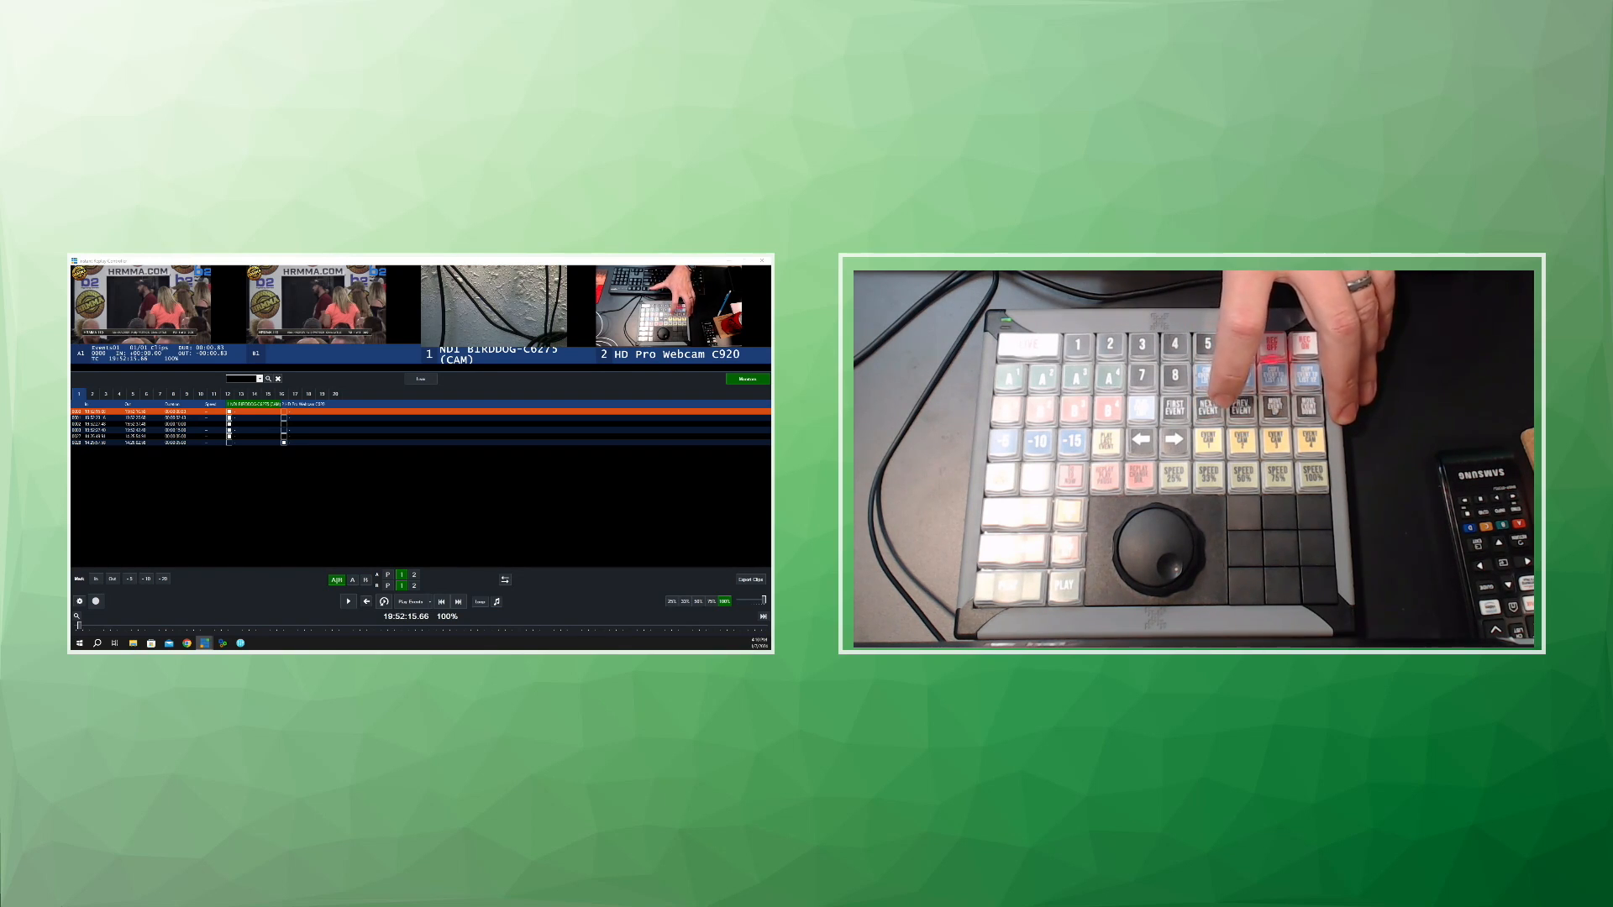
{"action": "key", "text": "Down"}
{"action": "key", "text": "Down"}
{"action": "key", "text": "Down"}
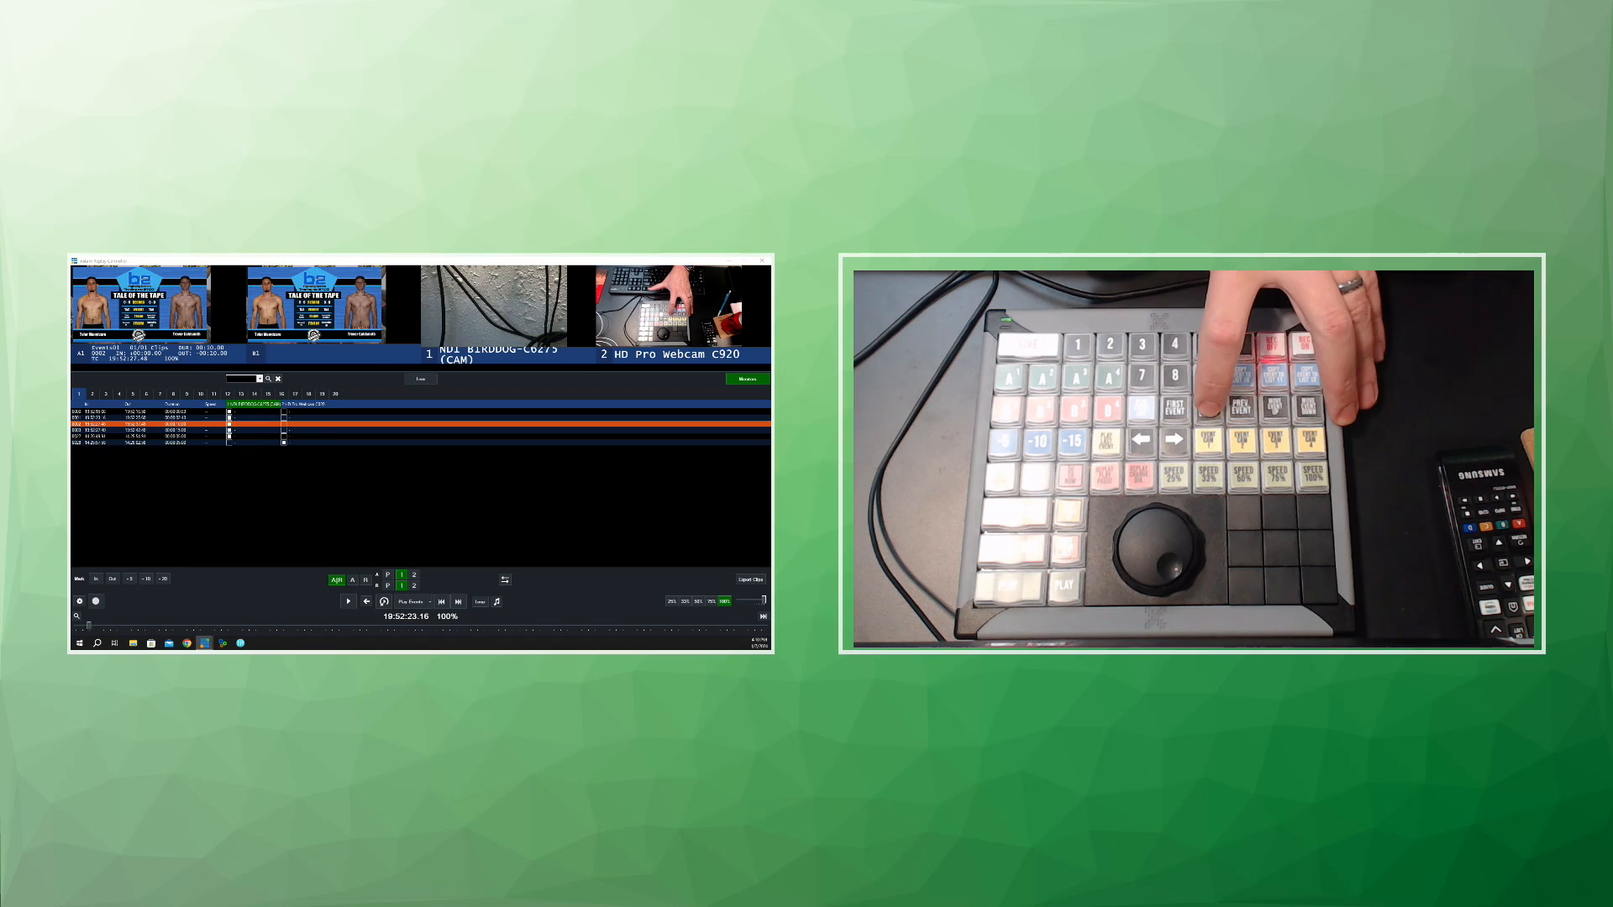
{"action": "key", "text": "Down"}
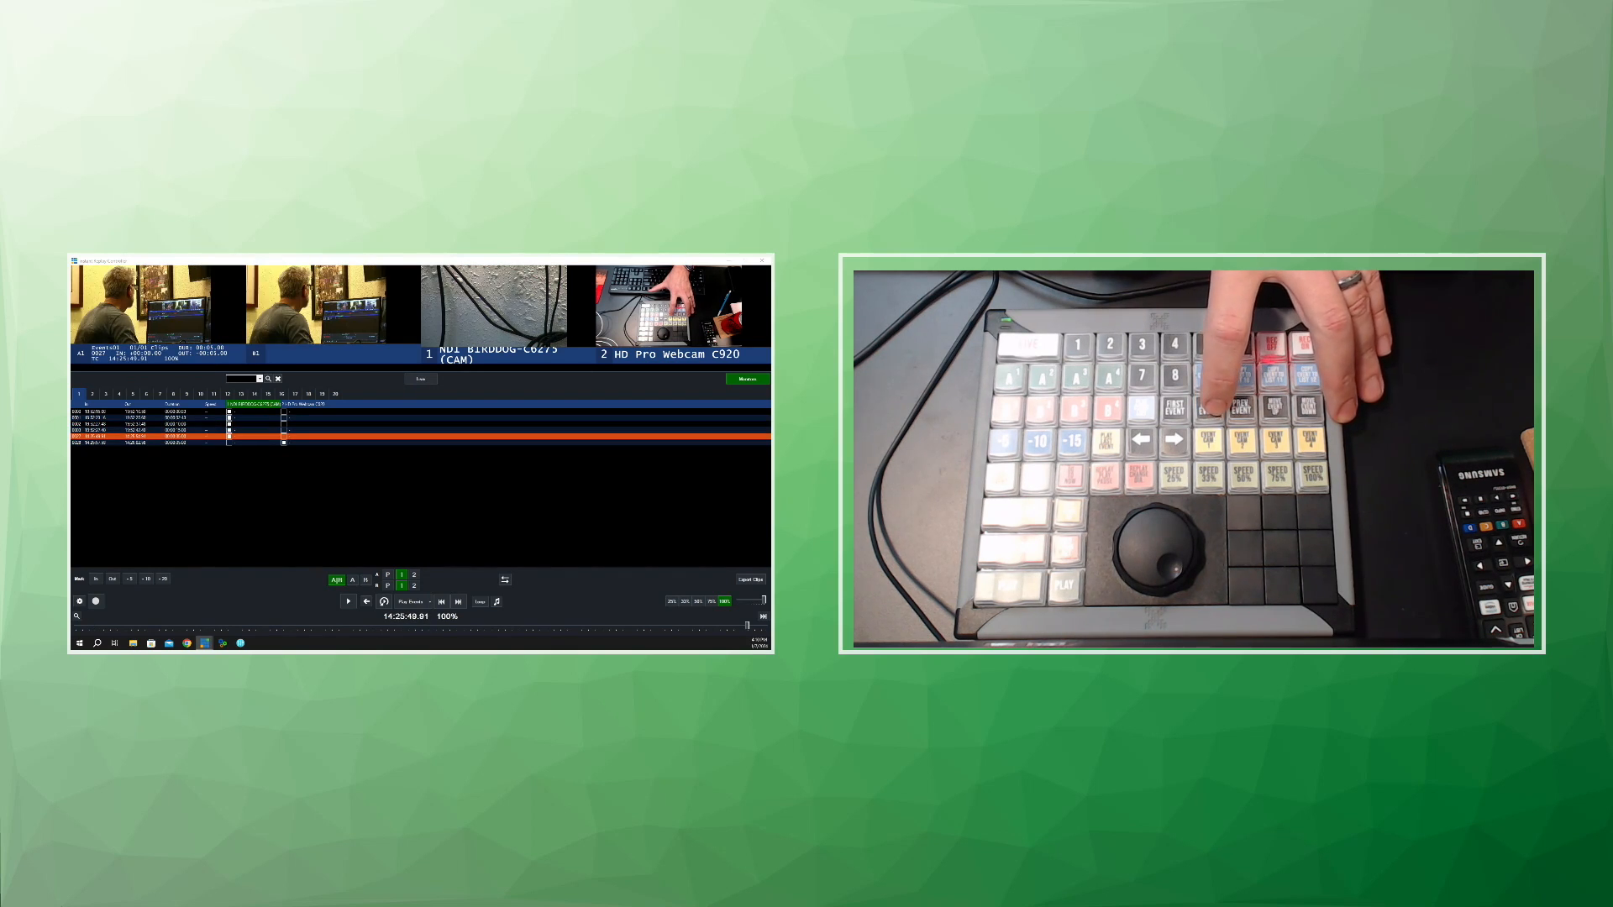
{"action": "key", "text": "Down"}
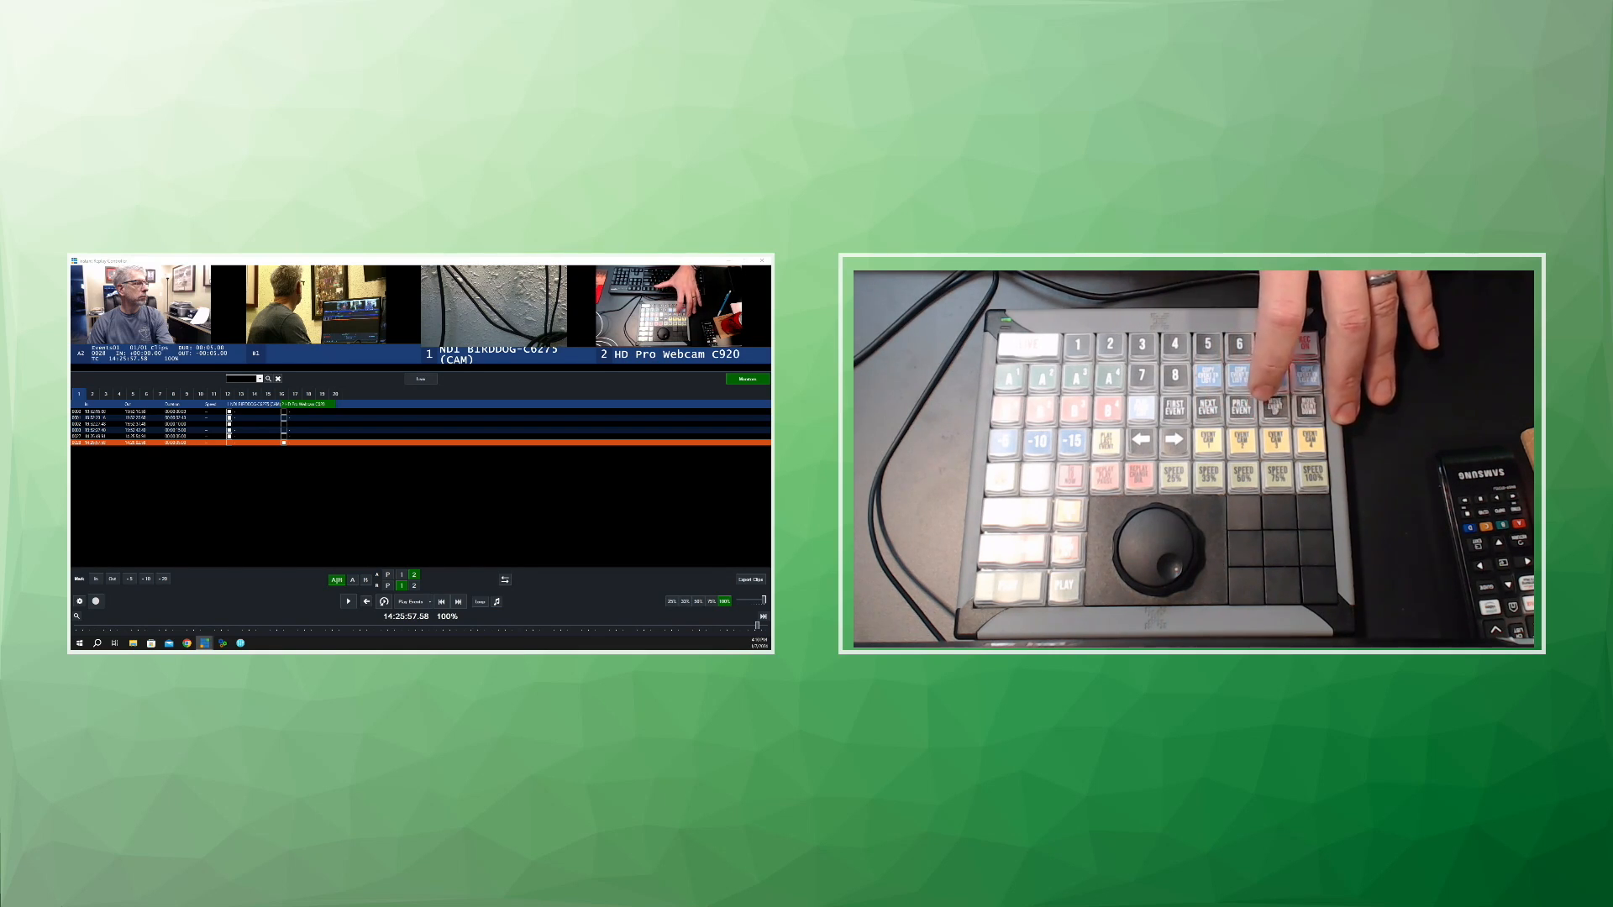
- Step back through the previous replay events and move the 19:52:15.66 event up two places in the list
{"action": "key", "text": "Up"}
{"action": "key", "text": "Up"}
{"action": "key", "text": "Up"}
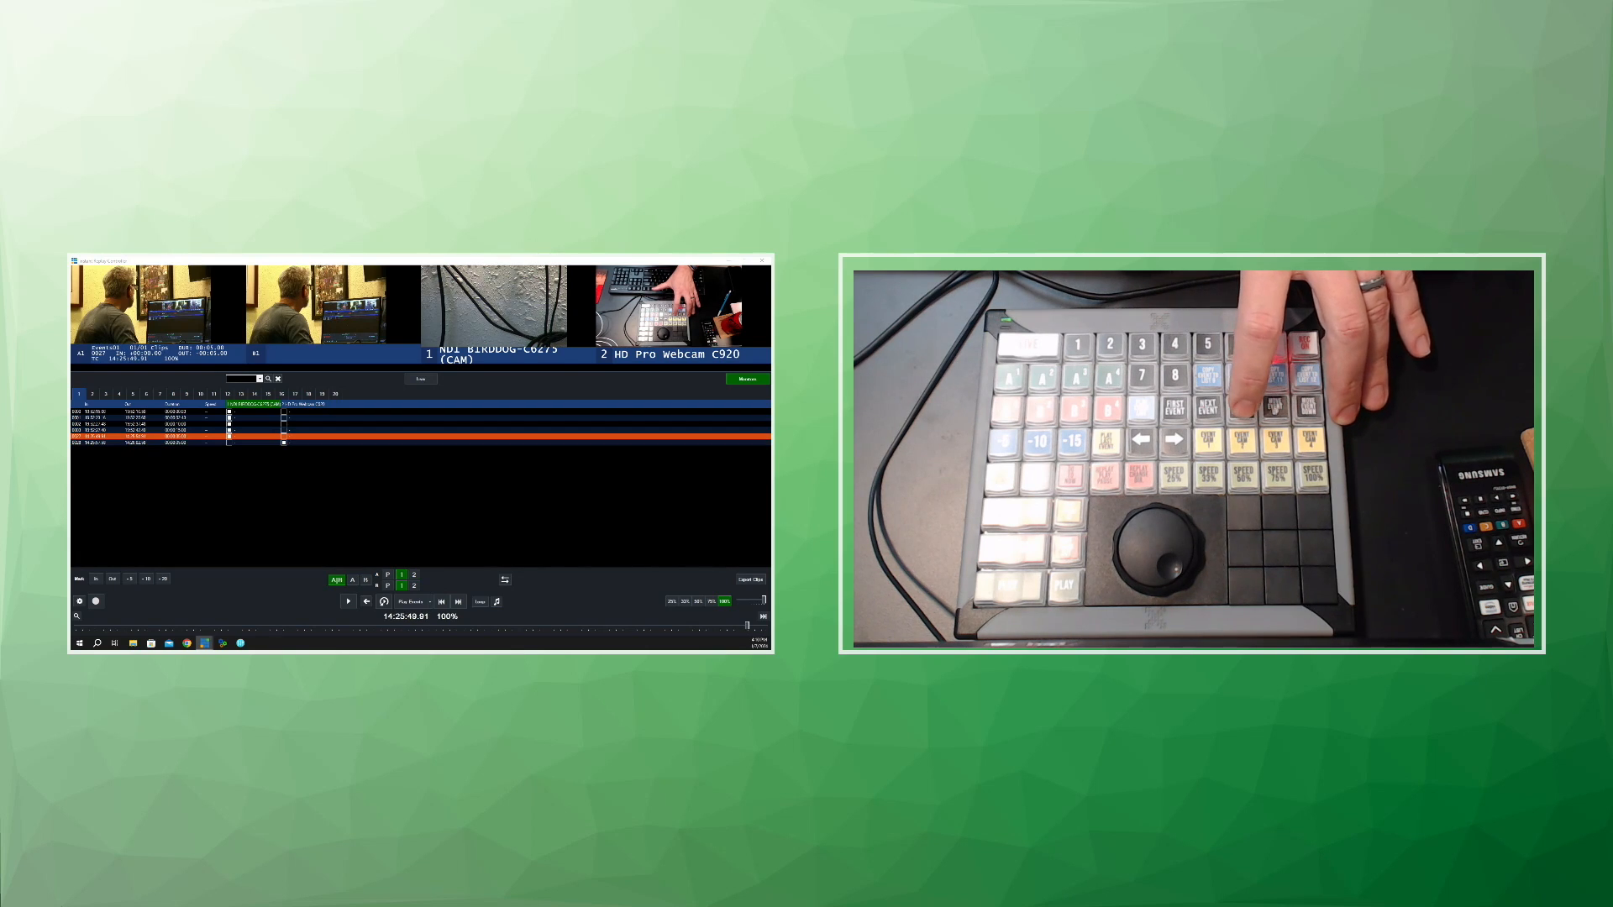
{"action": "key", "text": "Up"}
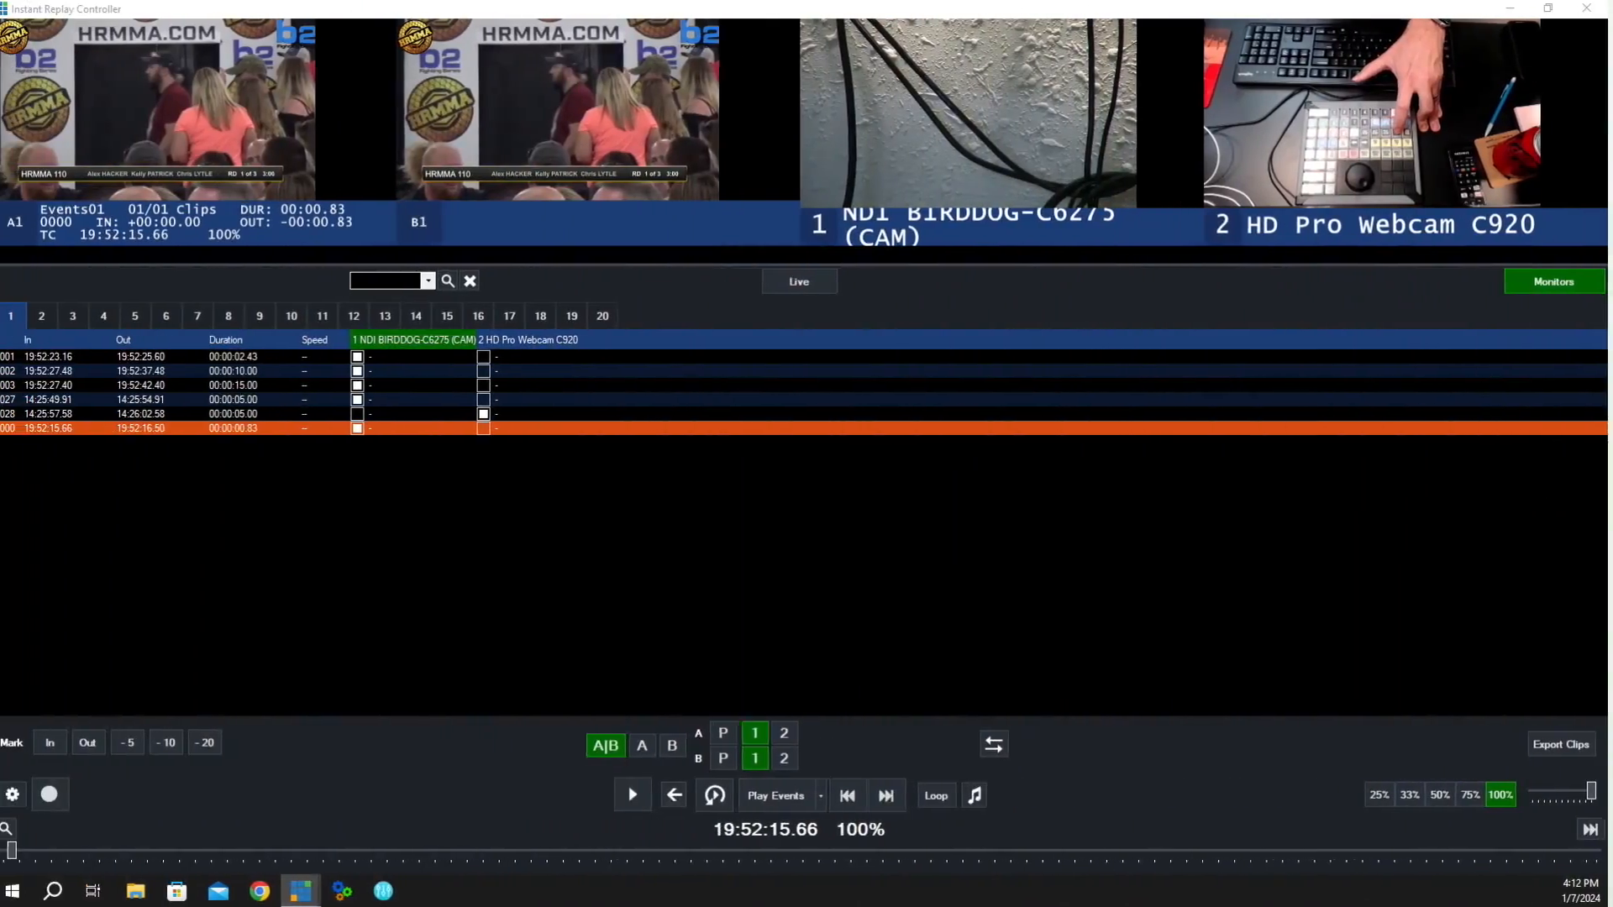
{"action": "key", "text": "ctrl+Up"}
{"action": "key", "text": "ctrl+Up"}
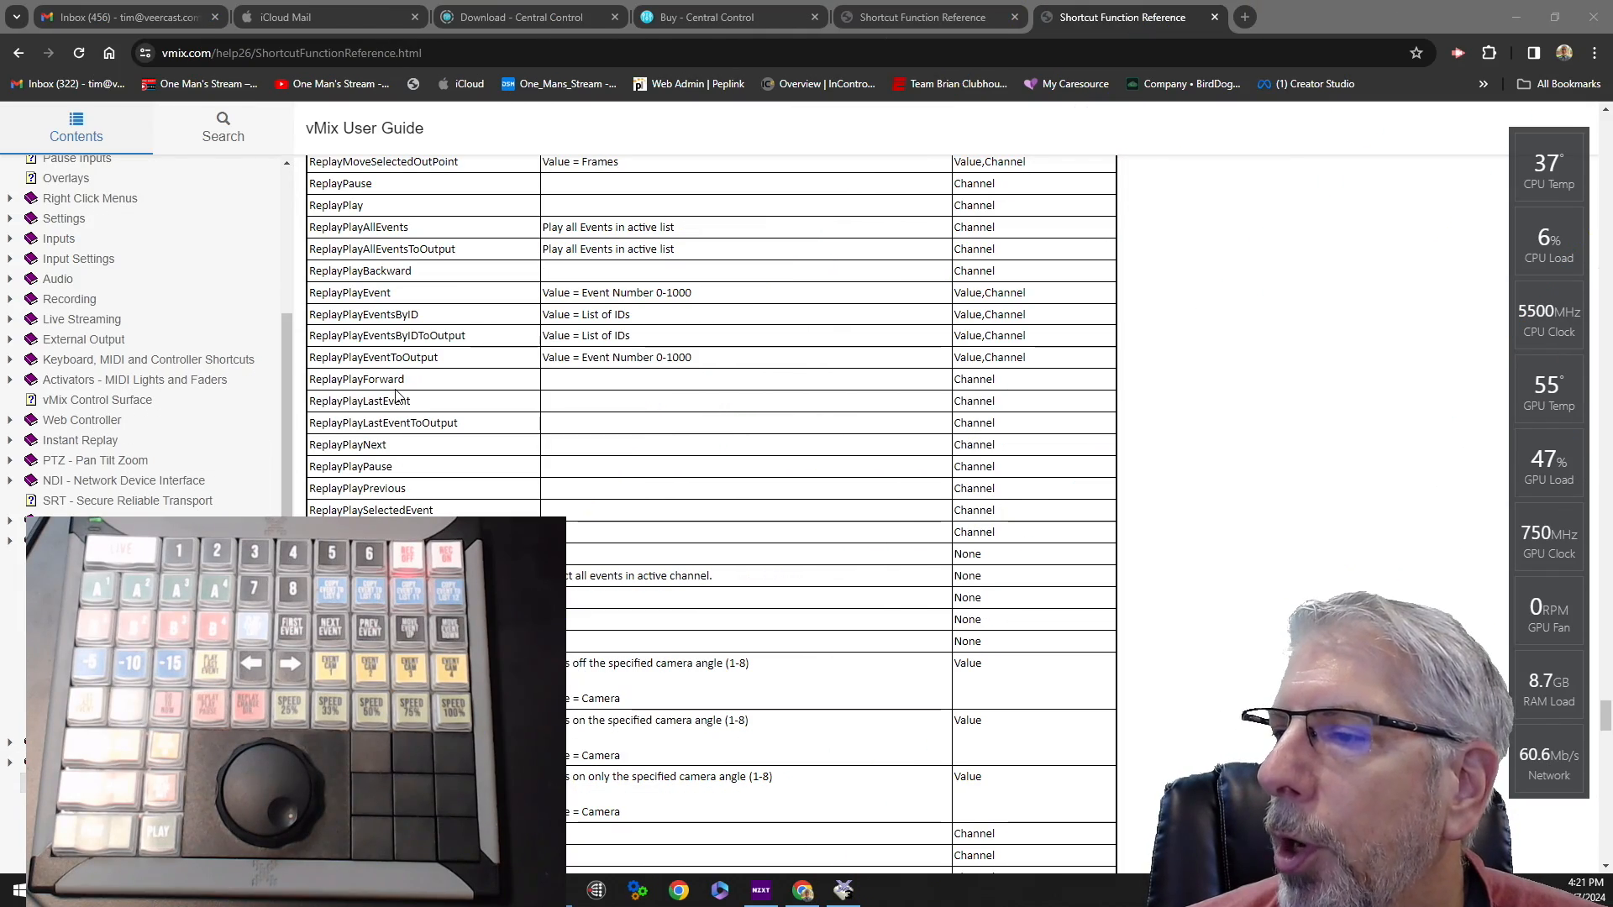
- Set the value of the ReplayCopySelectedEvent function to 10 for one copy-event button and 11 for the following one
{"action": "scroll", "coordinate": [397, 395], "scroll_direction": "up", "scroll_amount": 4}
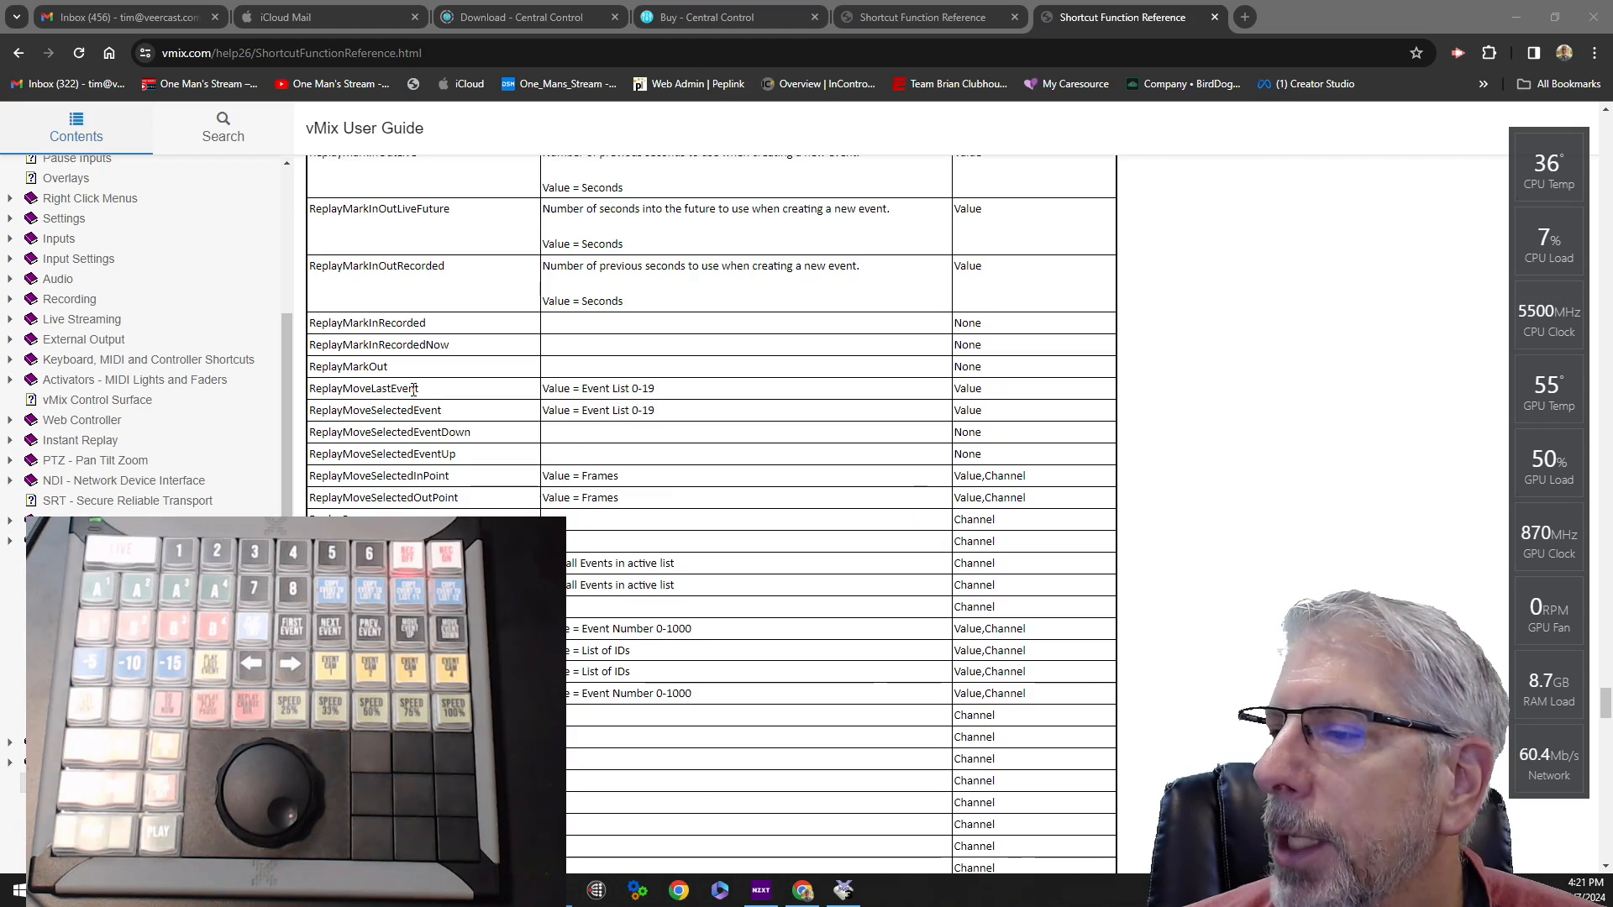
{"action": "scroll", "coordinate": [424, 378], "scroll_direction": "up", "scroll_amount": 2}
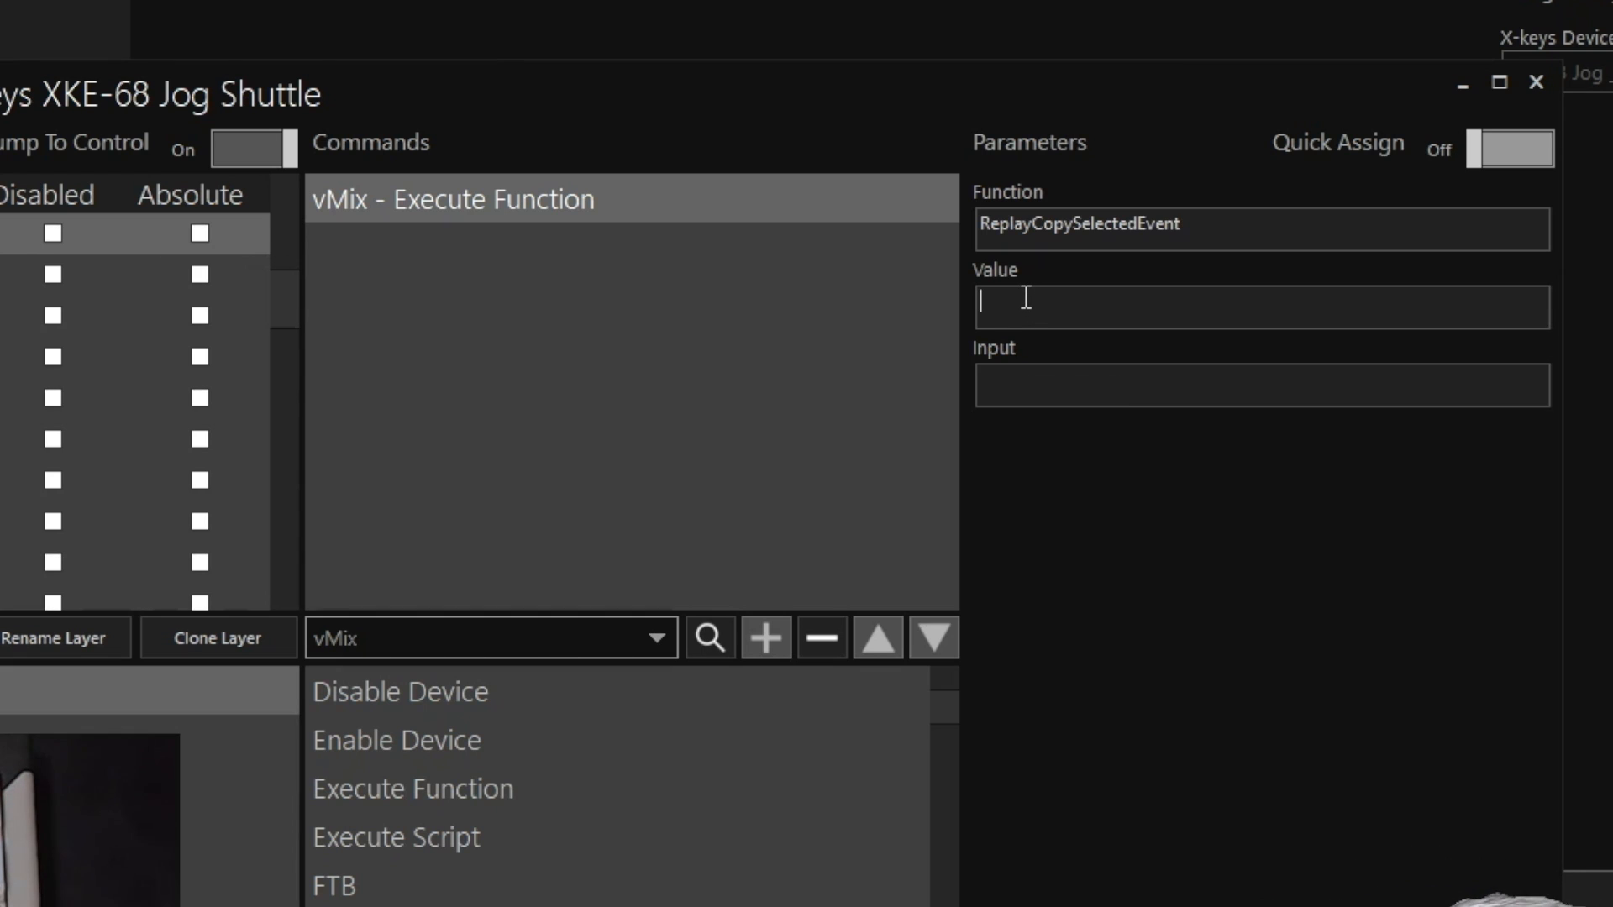
{"action": "type", "text": "10"}
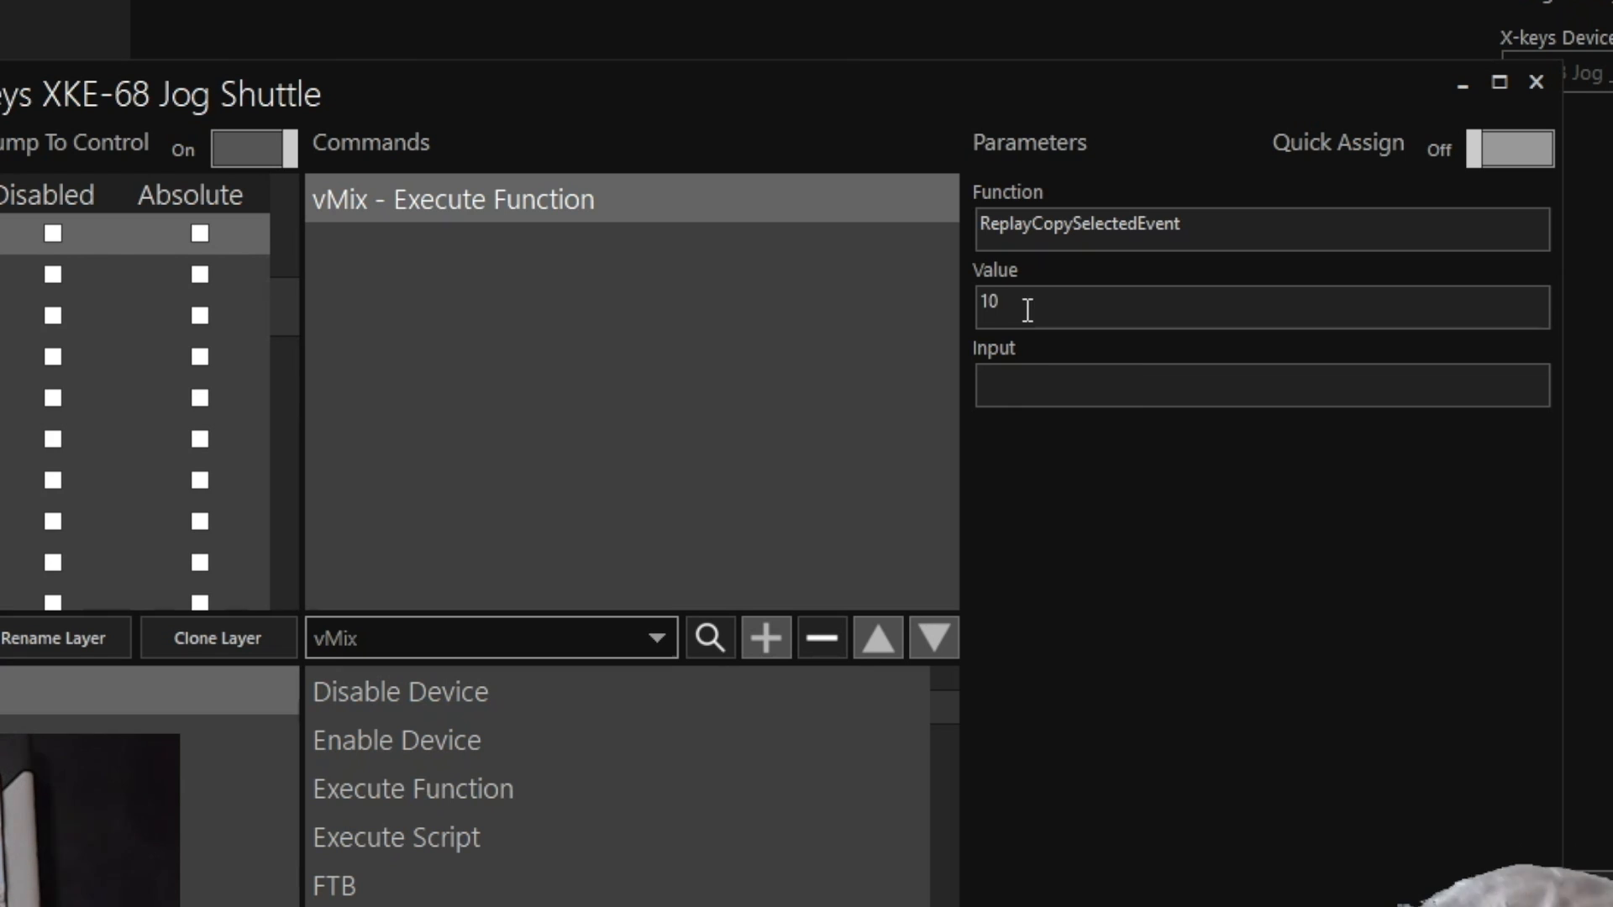
{"action": "key", "text": "BackSpace"}
{"action": "key", "text": "BackSpace"}
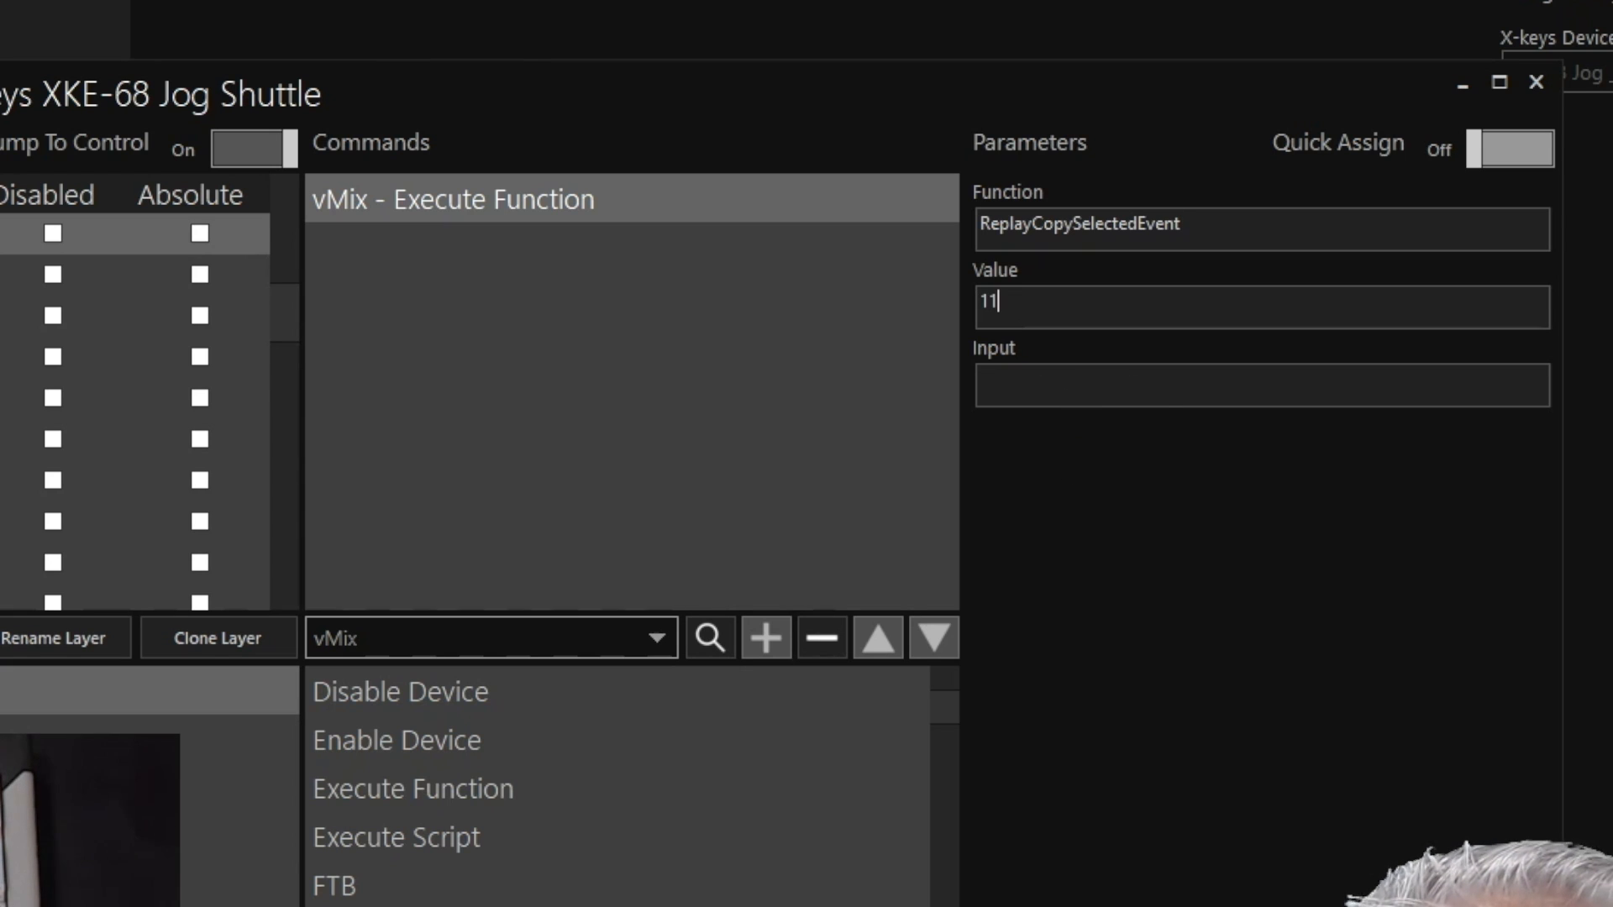
{"action": "key", "text": "BackSpace"}
{"action": "key", "text": "BackSpace"}
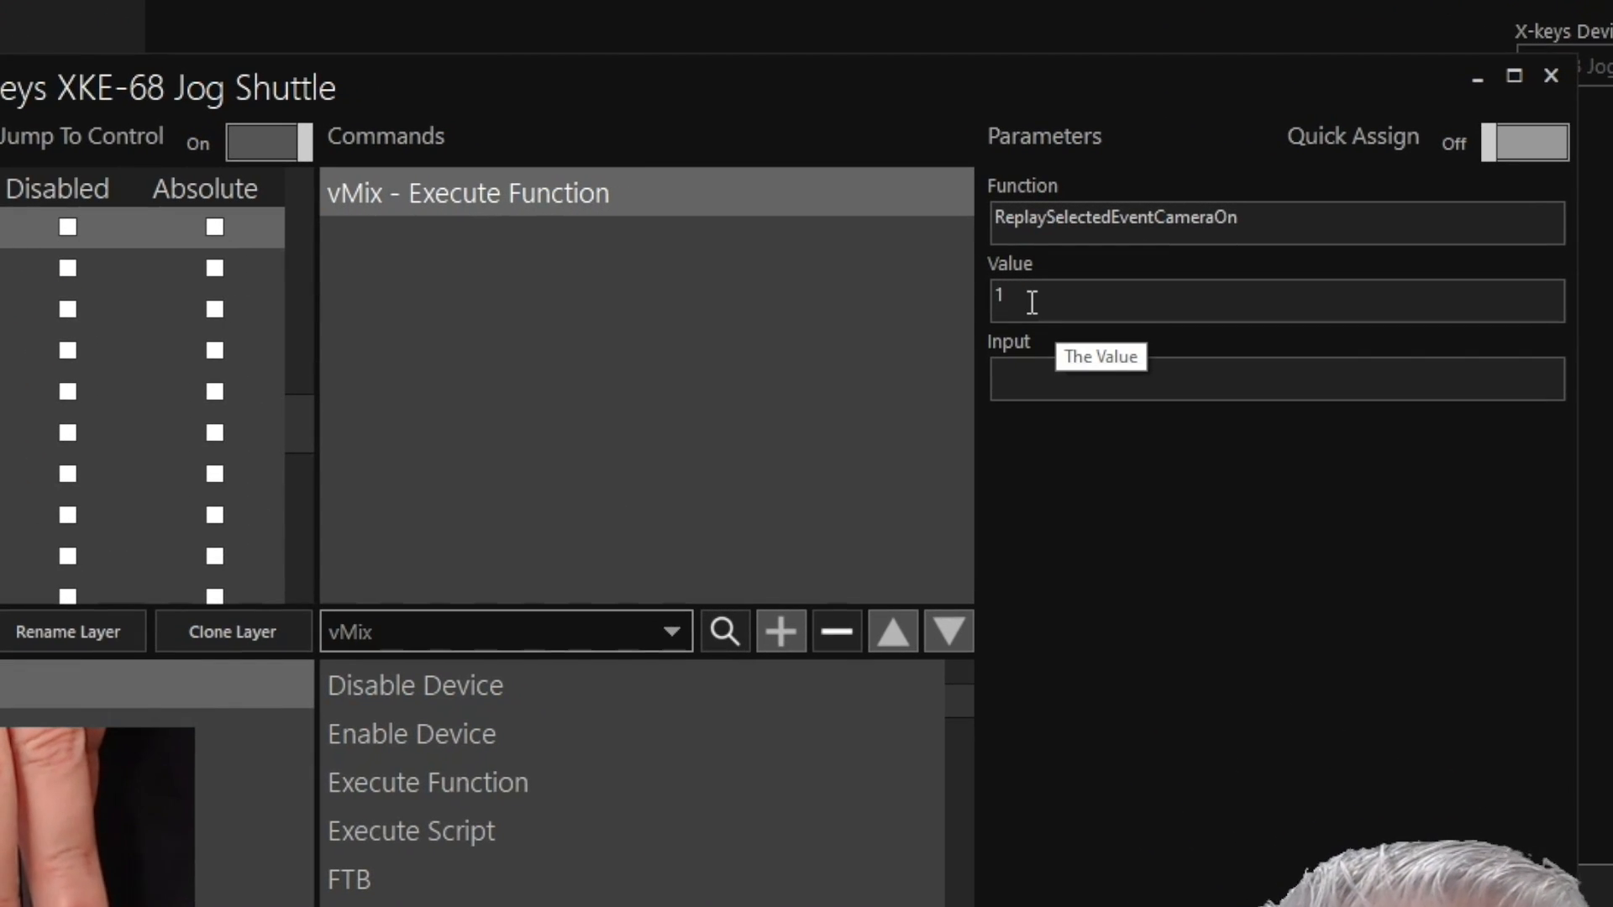
- Check the value of the ReplaySelectedEventCameraOn function and look through the Replay functions following ReplayJumpToNow in the user guide
{"action": "left_click", "coordinate": [1032, 303]}
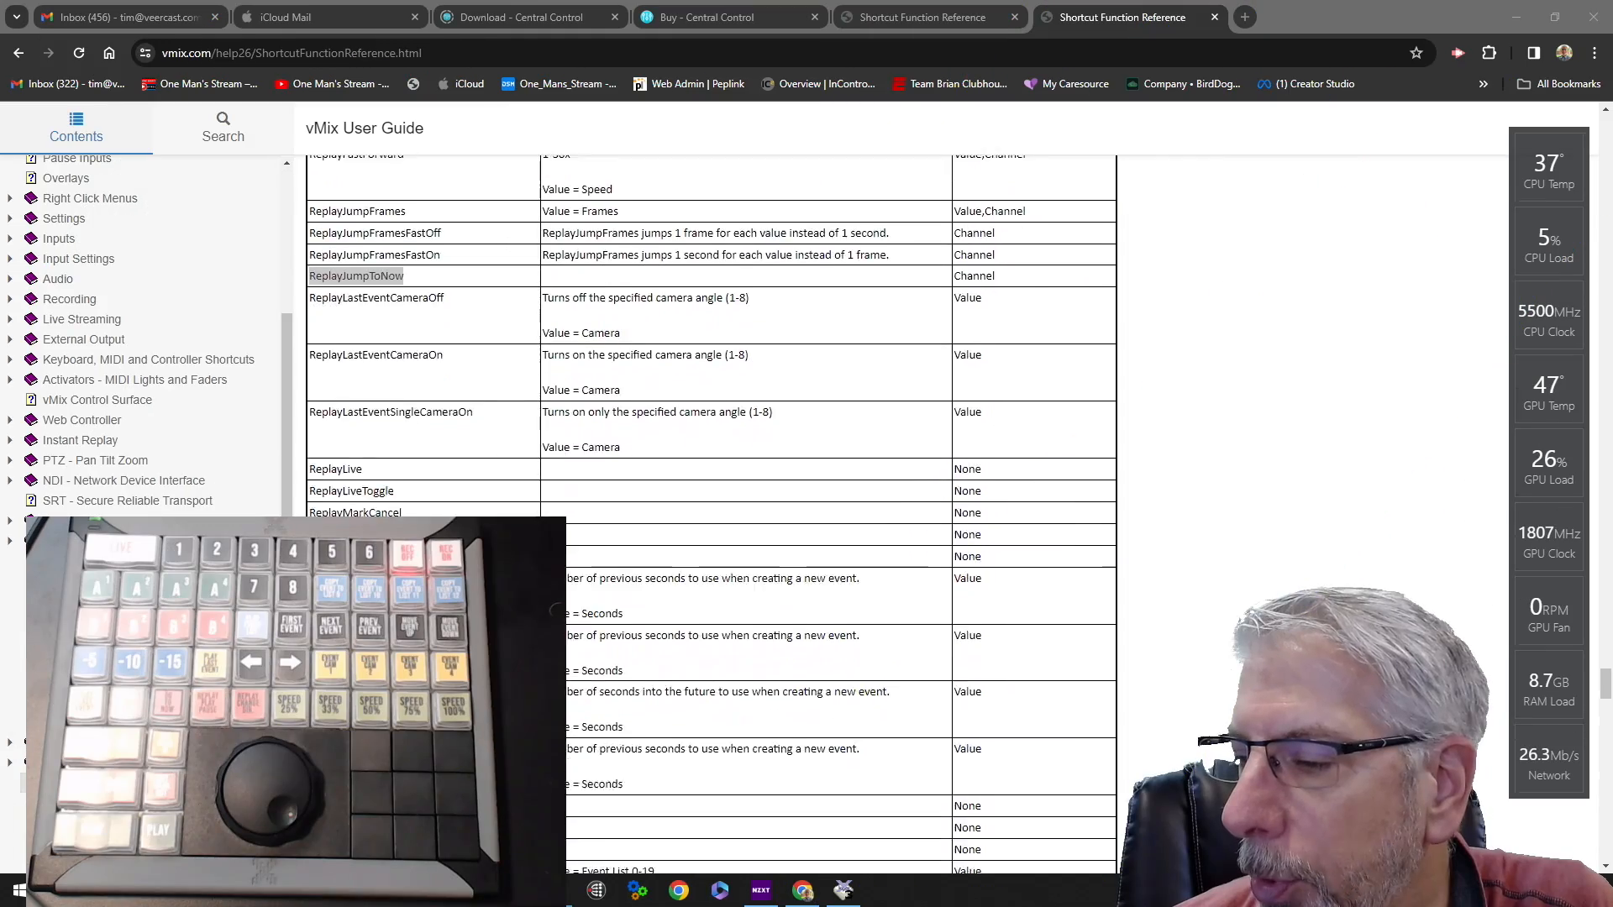
{"action": "scroll", "coordinate": [715, 505], "scroll_direction": "down", "scroll_amount": 10}
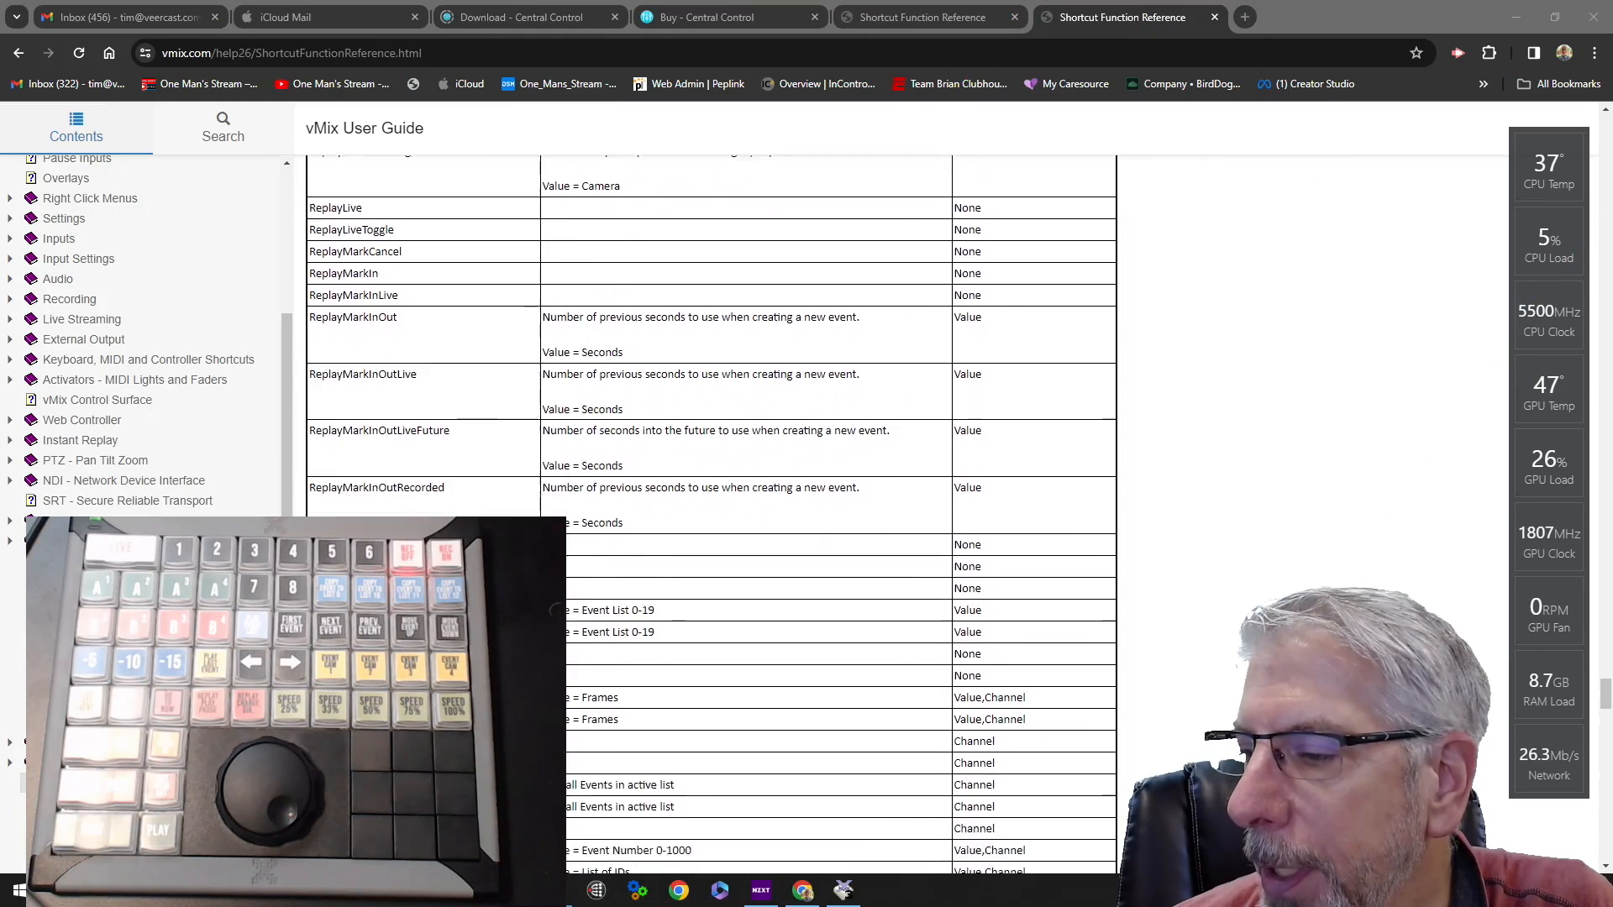
{"action": "scroll", "coordinate": [350, 502], "scroll_direction": "down", "scroll_amount": 15}
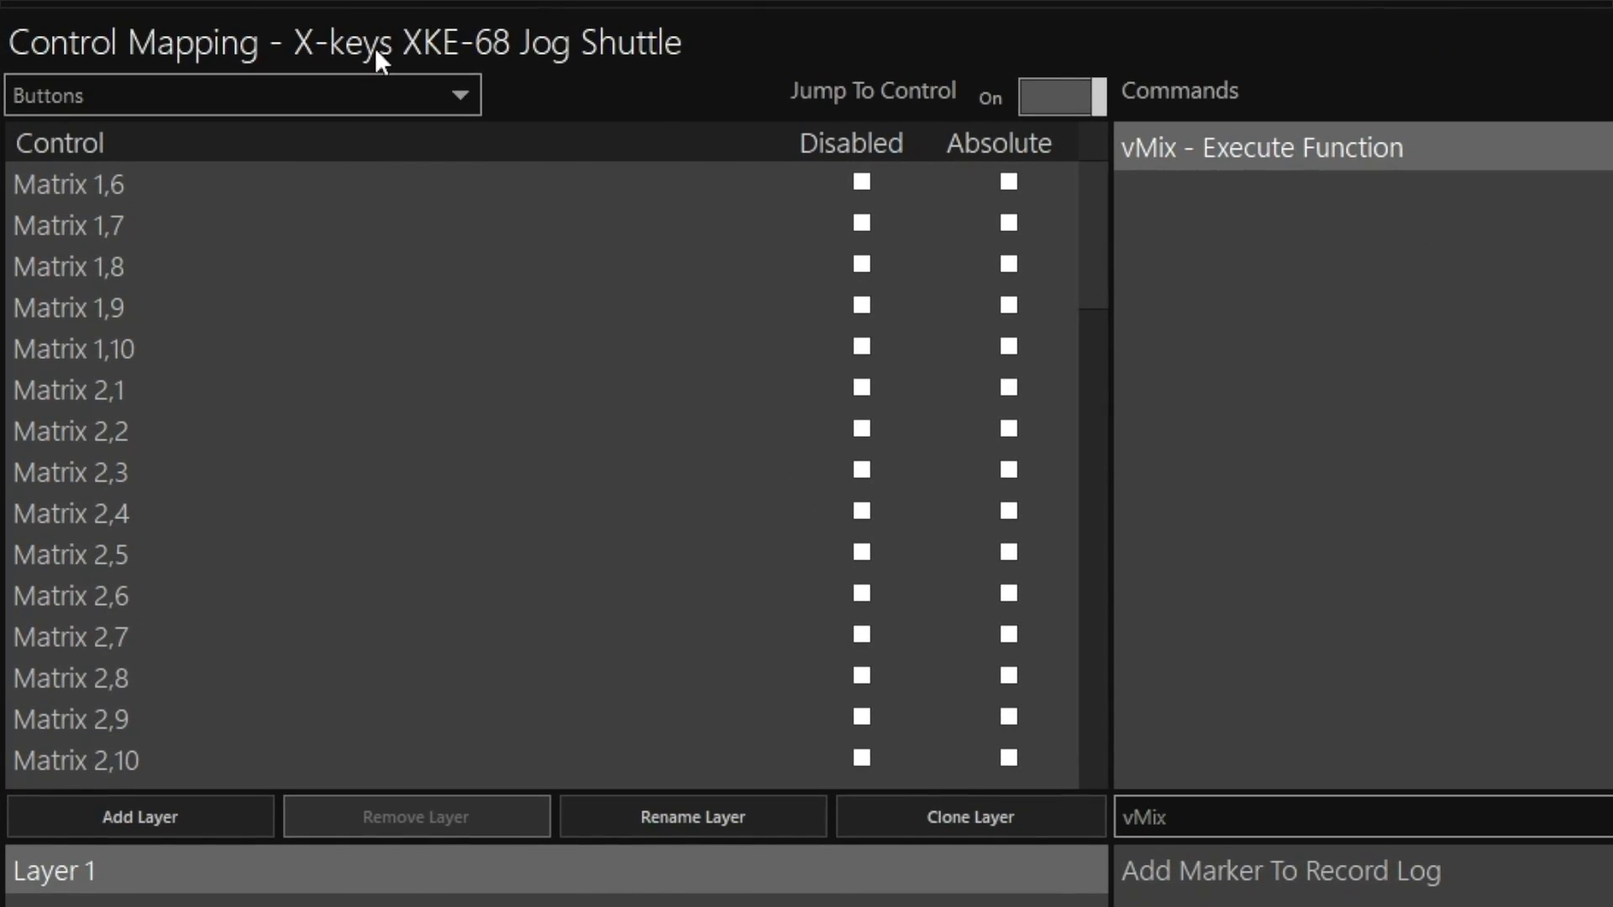
- Show the encoder controls and examine the Replay Seek command and its seek sensitivity for Jog Wheel and Shuttle Enc
{"action": "left_click", "coordinate": [463, 94]}
{"action": "left_click", "coordinate": [126, 165]}
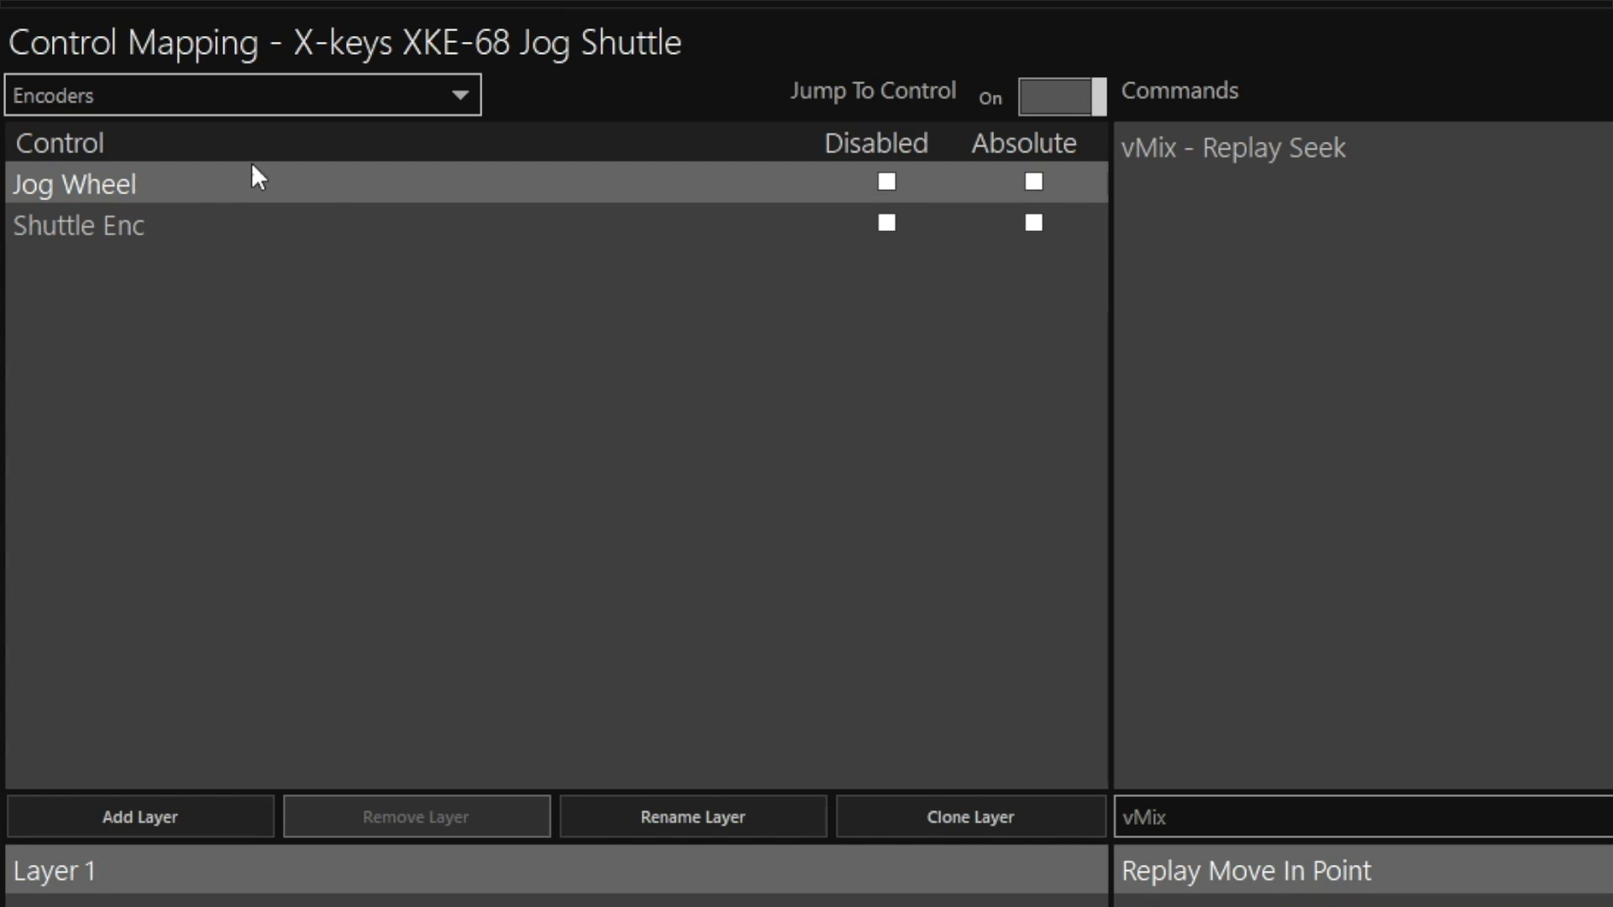
{"action": "left_click", "coordinate": [194, 178]}
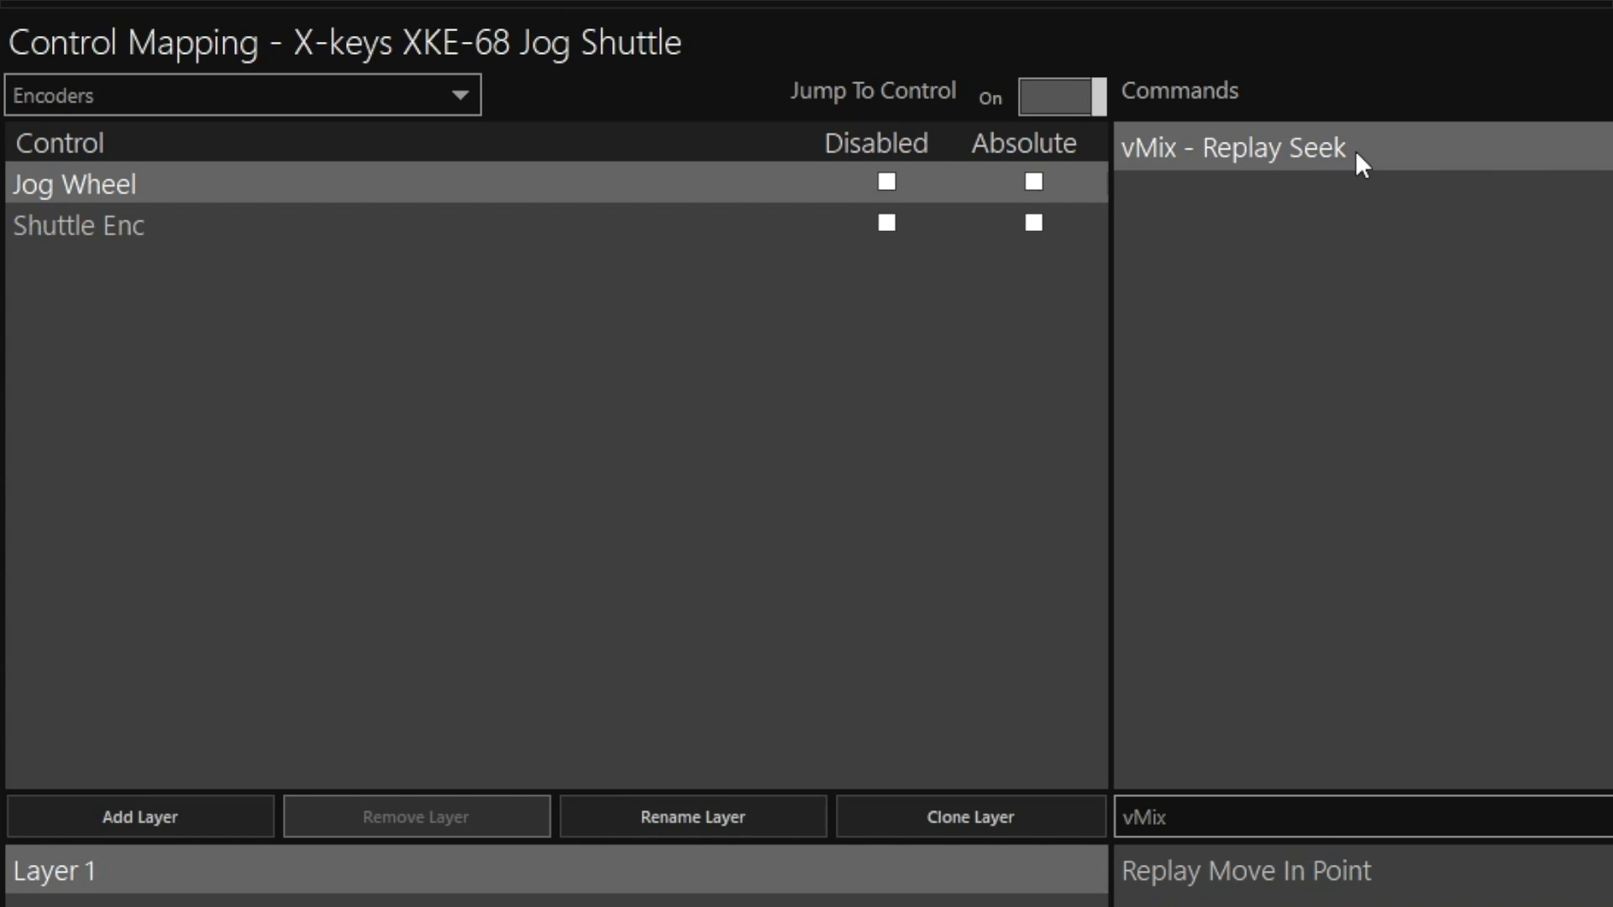
{"action": "left_click", "coordinate": [104, 235]}
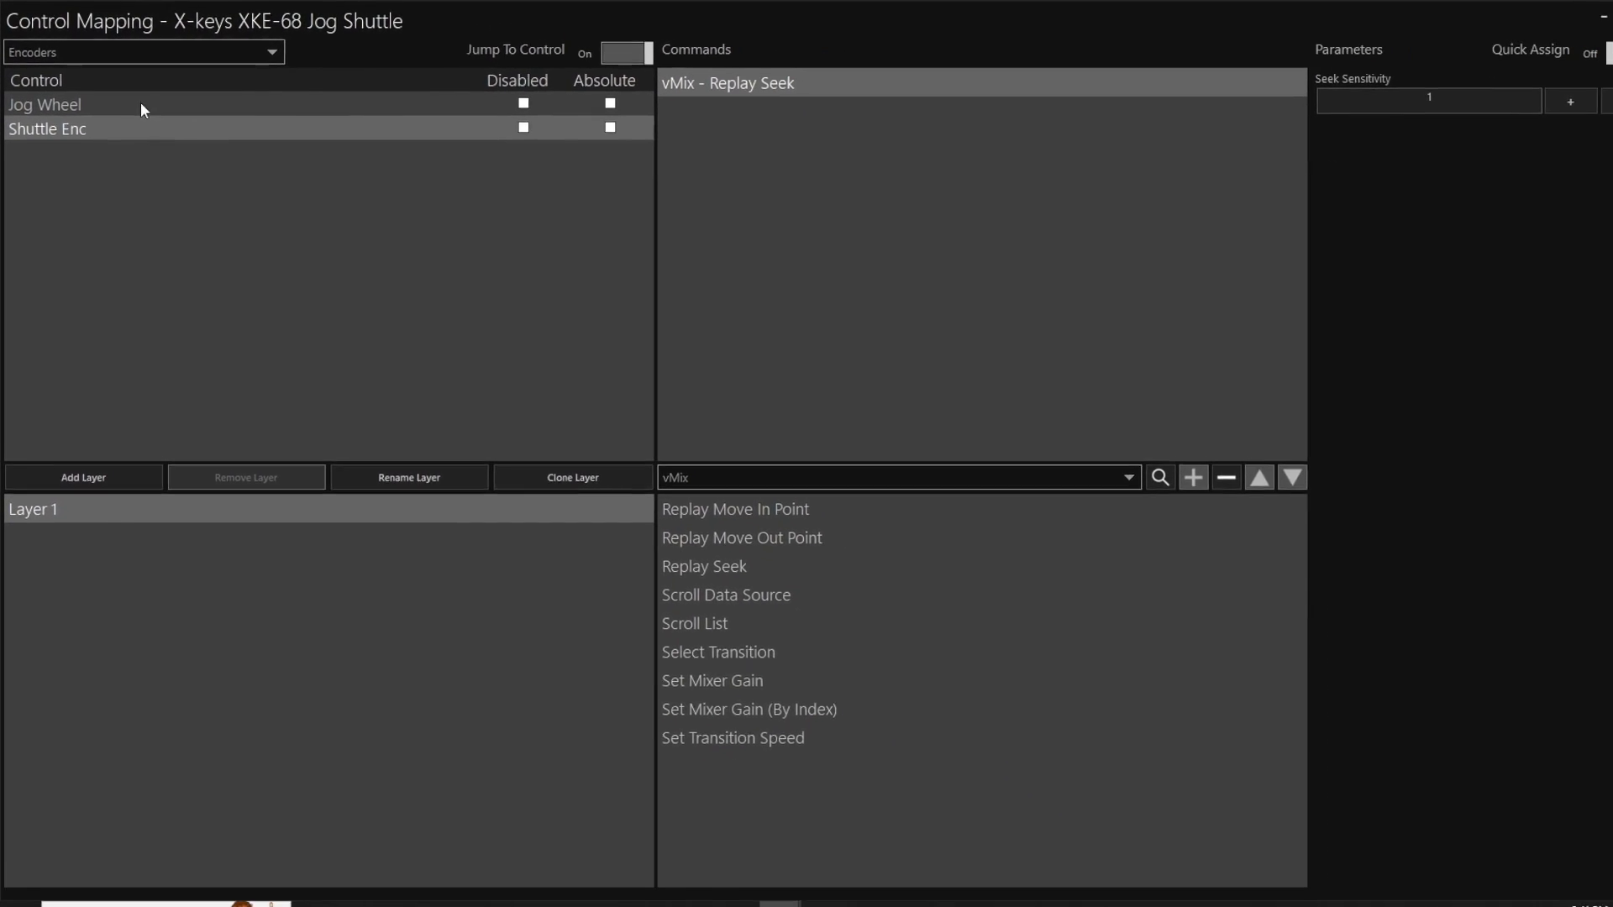
{"action": "left_click", "coordinate": [127, 105]}
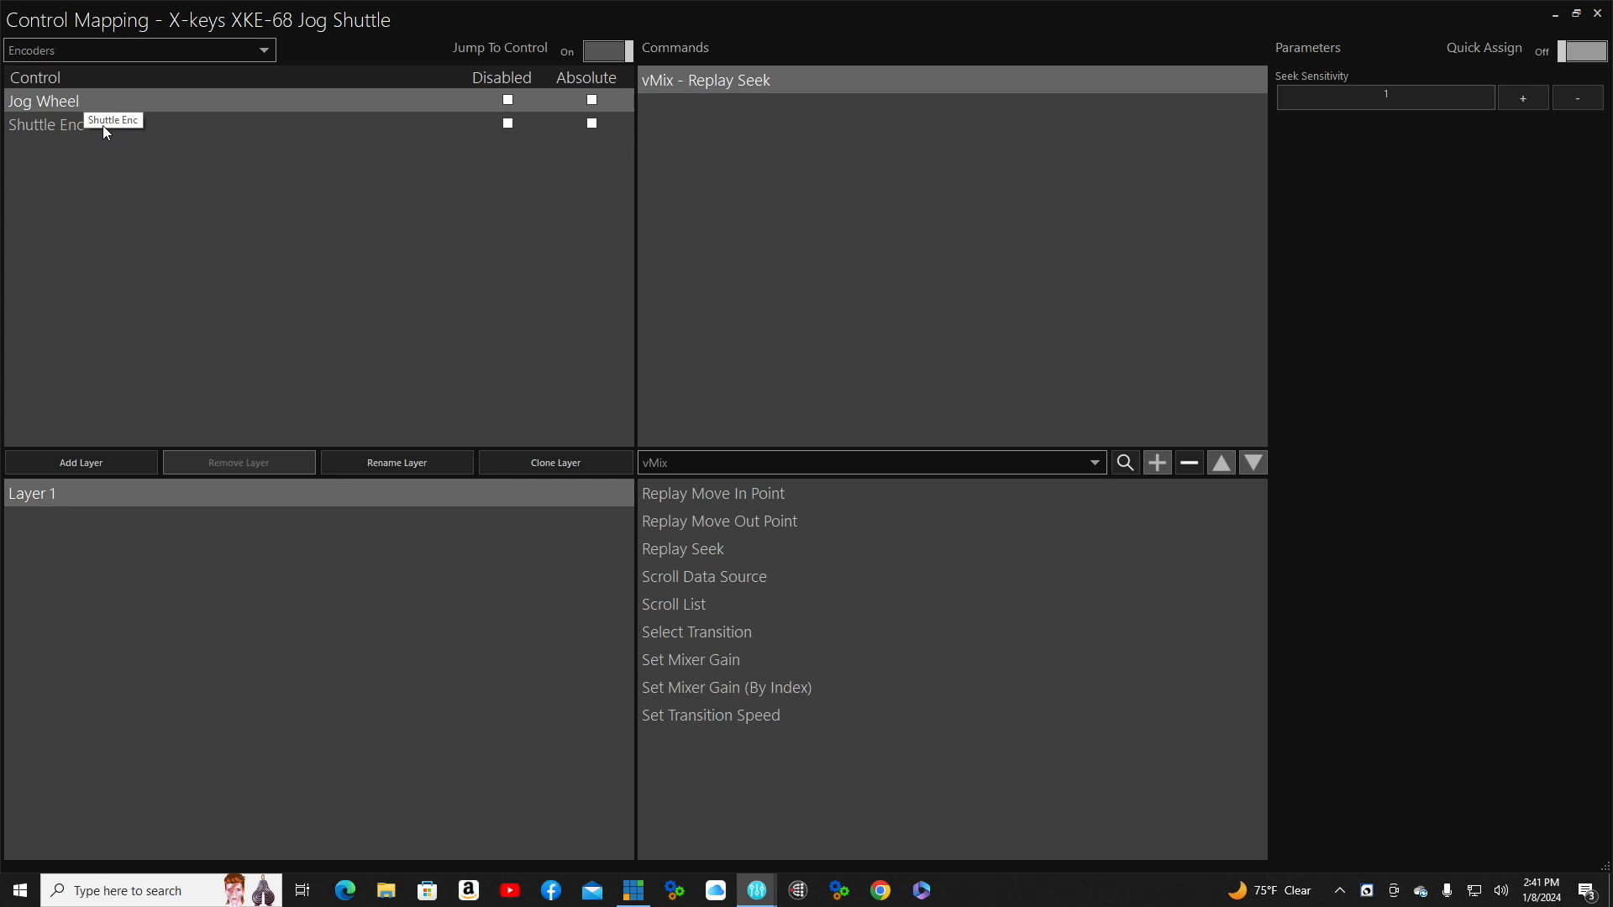
{"action": "left_click", "coordinate": [102, 124]}
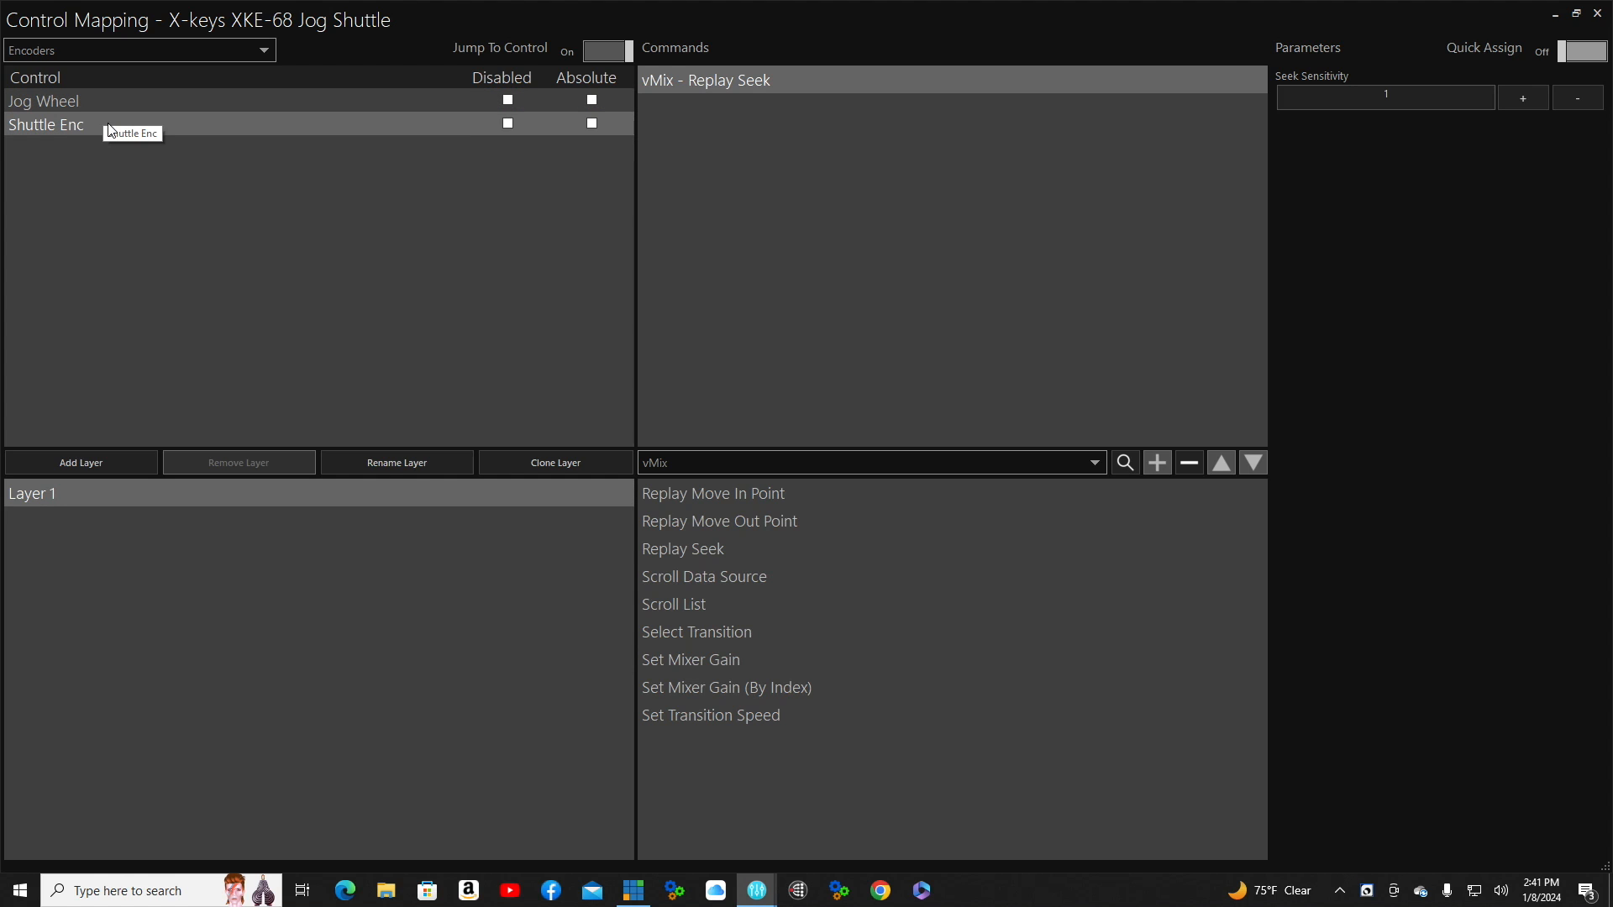